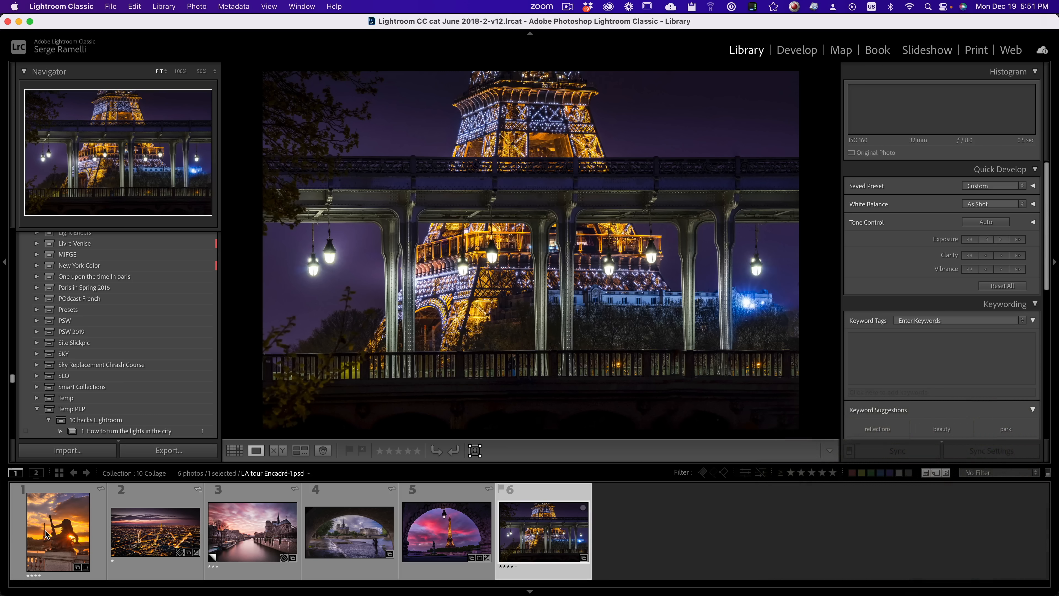
Step: Select all six collection photos and bring them into the Print module with the Custom Package layout style
left_click(46, 534, "shift")
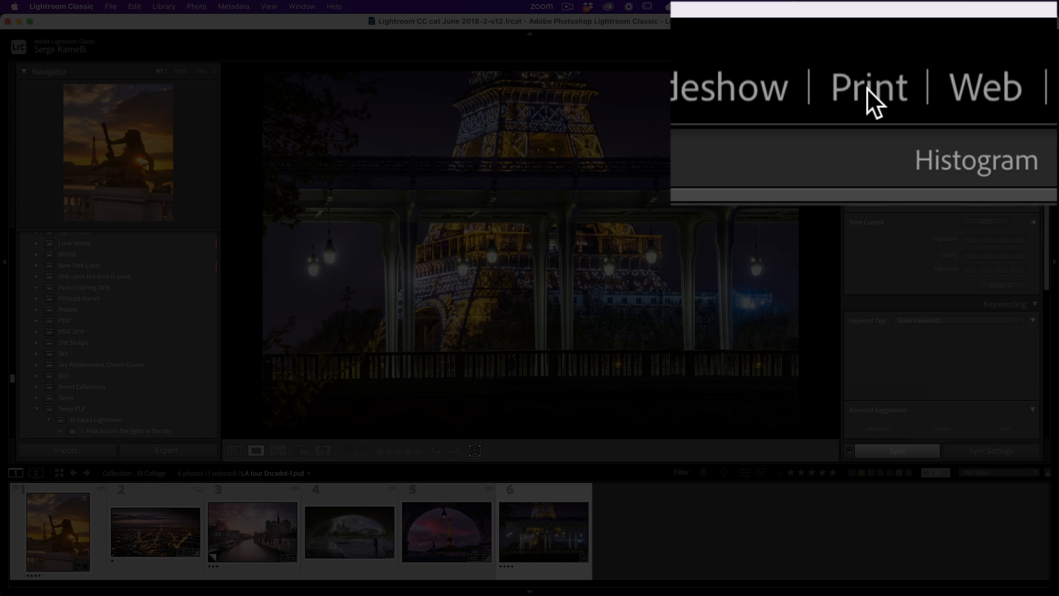
left_click(976, 51)
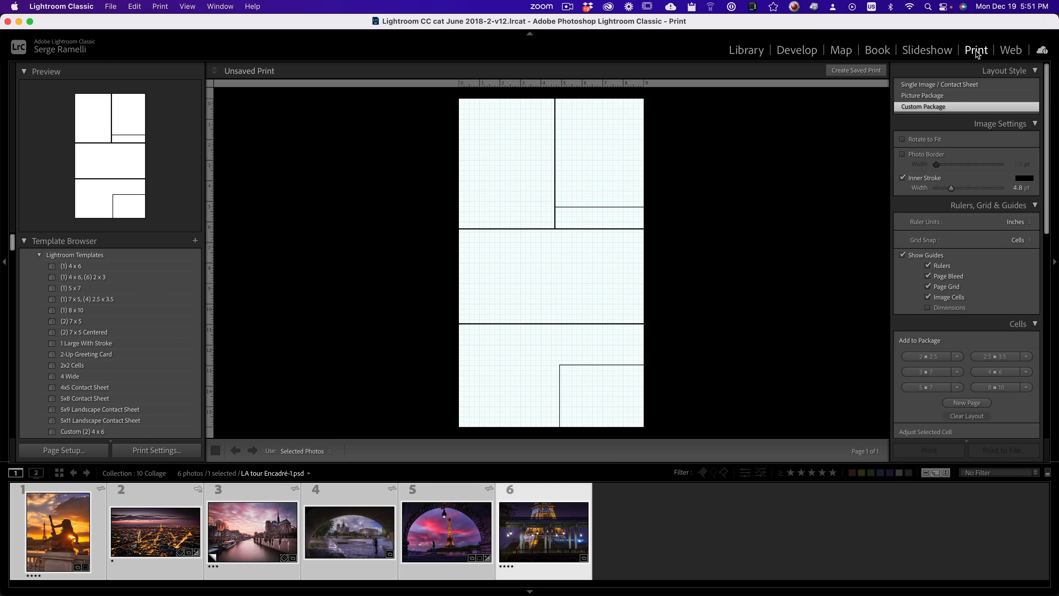
left_click(927, 107)
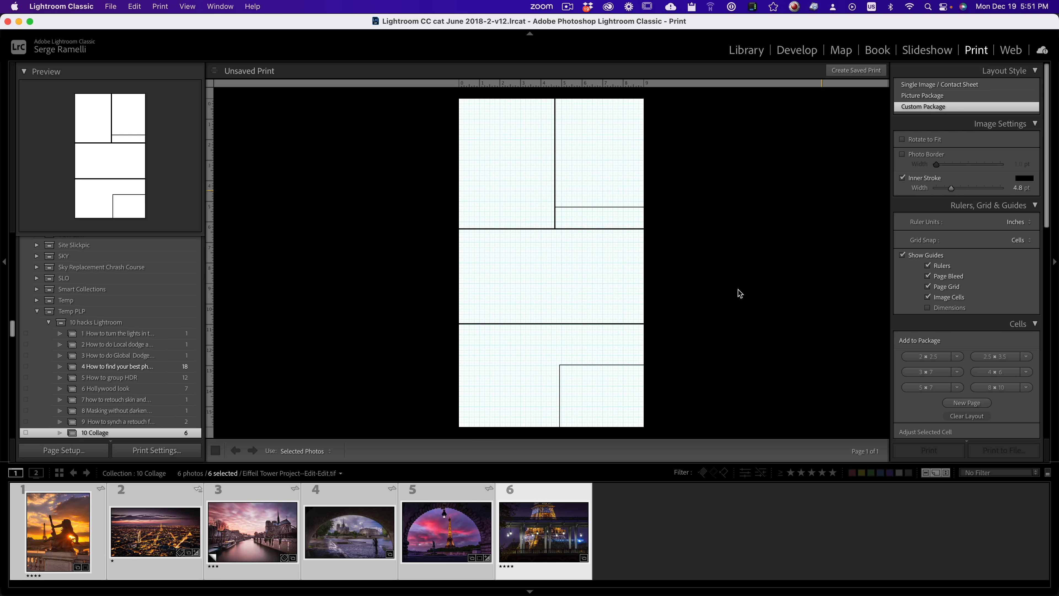
Step: Set the page orientation to Portrait in the page setup for the 16.00 by 9.00 inch paper
left_click(623, 389)
left_click(61, 450)
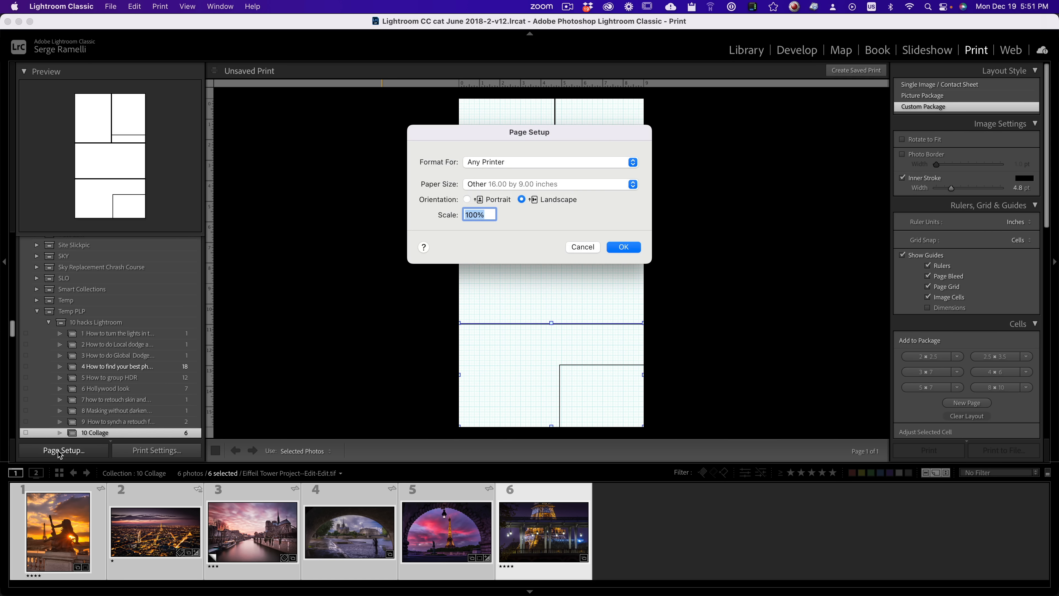
left_click(466, 200)
left_click(624, 247)
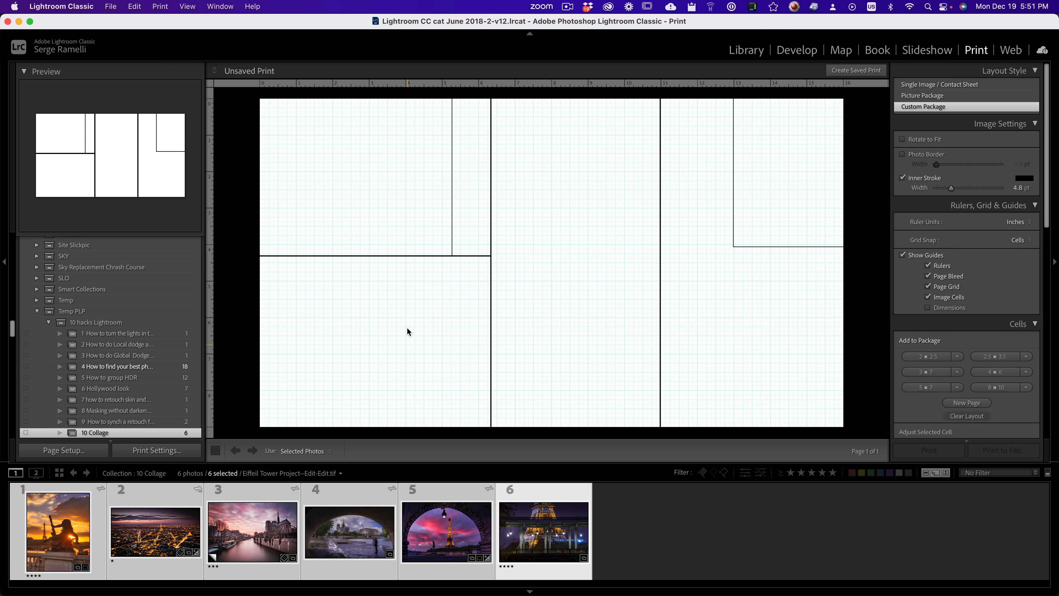
Step: Delete all the existing image cells so the custom package page is empty
left_click(462, 326)
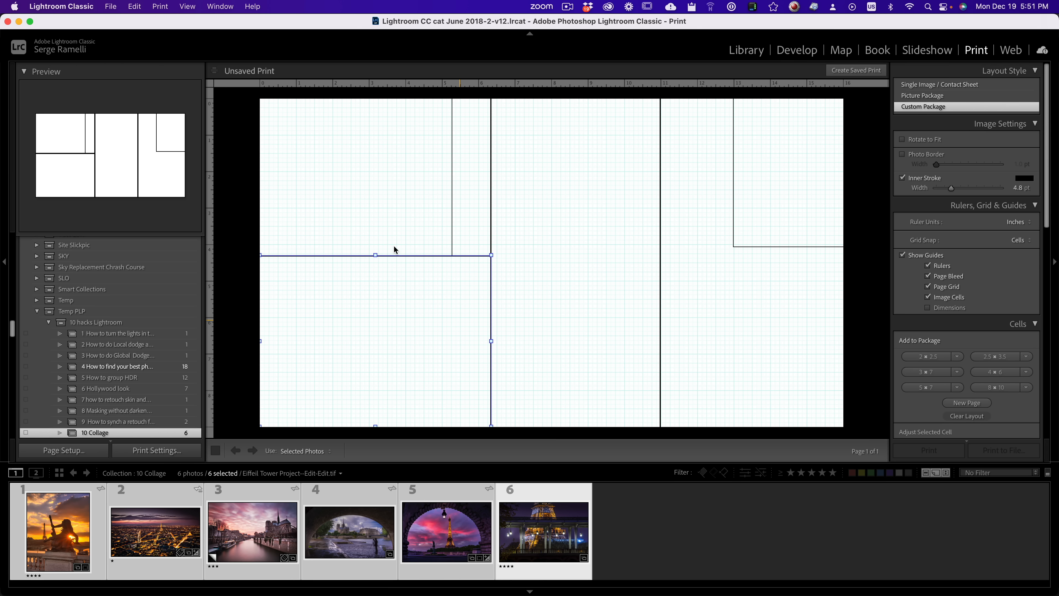
left_click(414, 242)
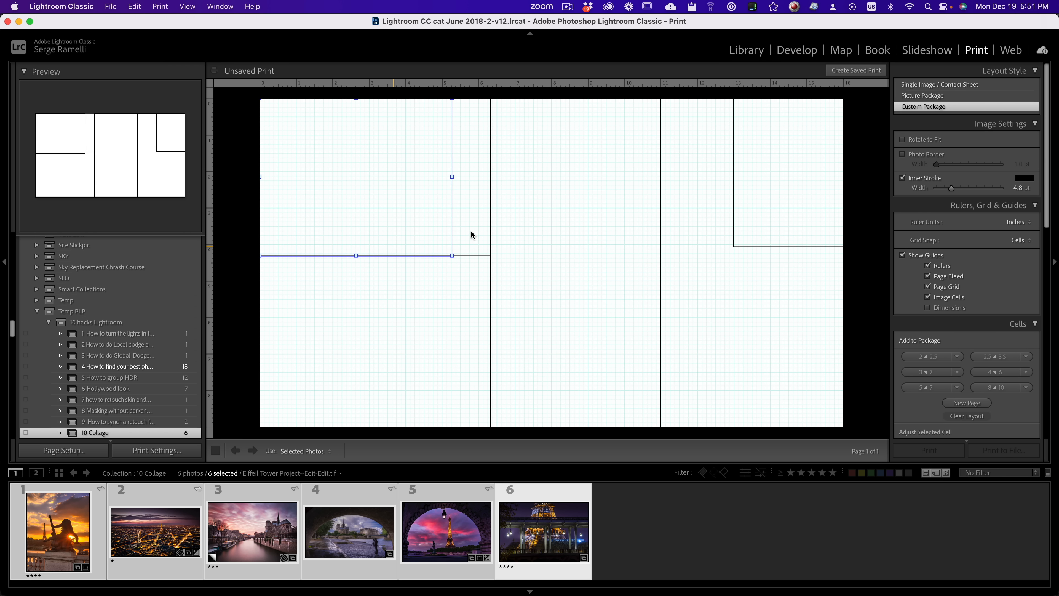
key("BackSpace")
left_click(465, 314)
key("BackSpace")
left_click(661, 302)
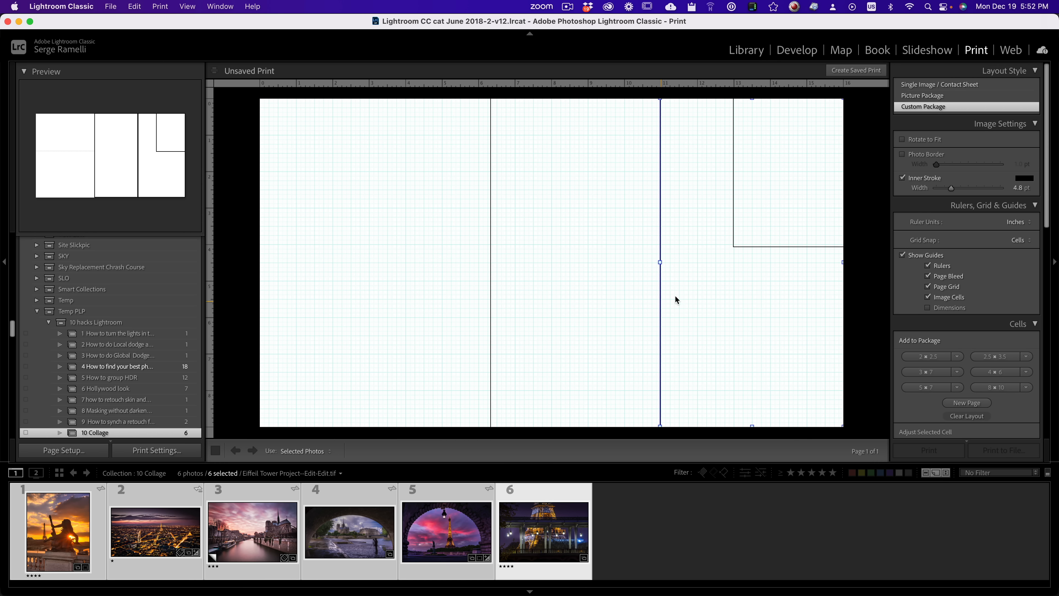
key("BackSpace")
left_click(790, 238)
key("BackSpace")
left_click(600, 253)
key("BackSpace")
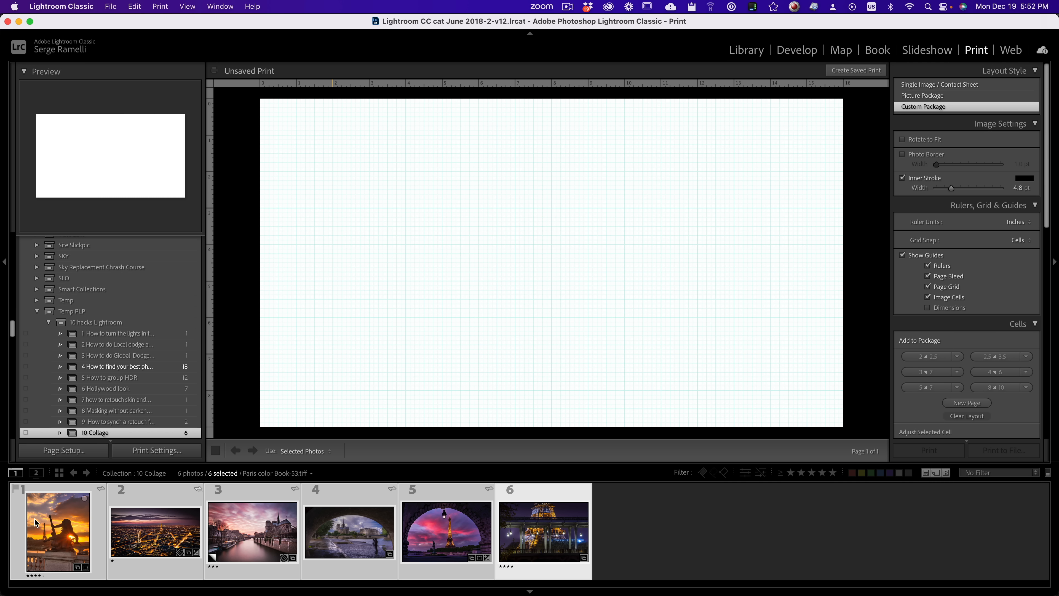
Step: Add the six photos to the page and arrange the bridge, statue and enlarged night city view from the page's upper-left corner
left_click_drag(537, 522, 317, 135)
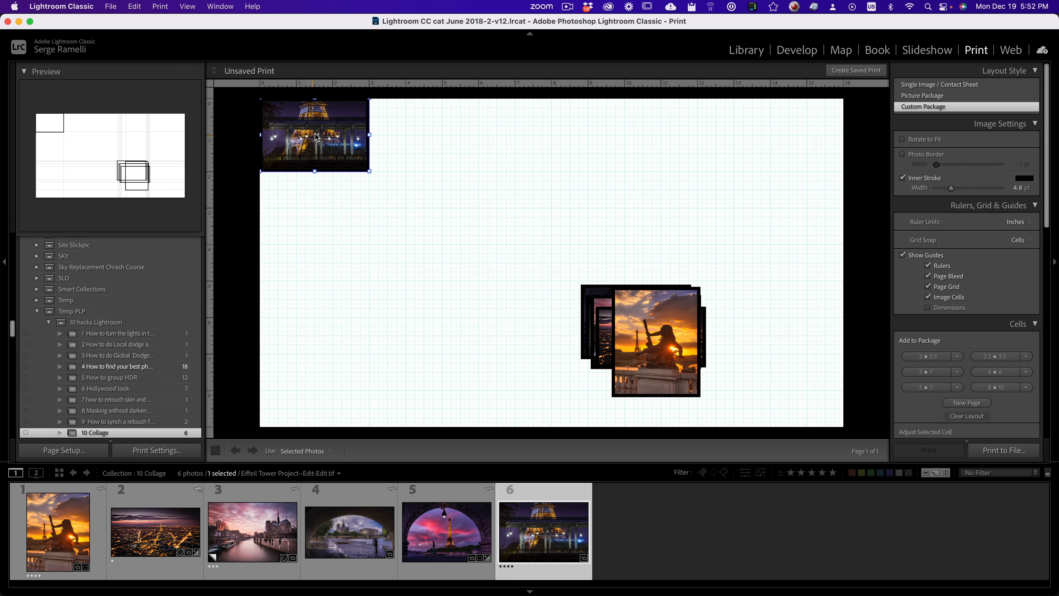
left_click_drag(630, 343, 270, 210)
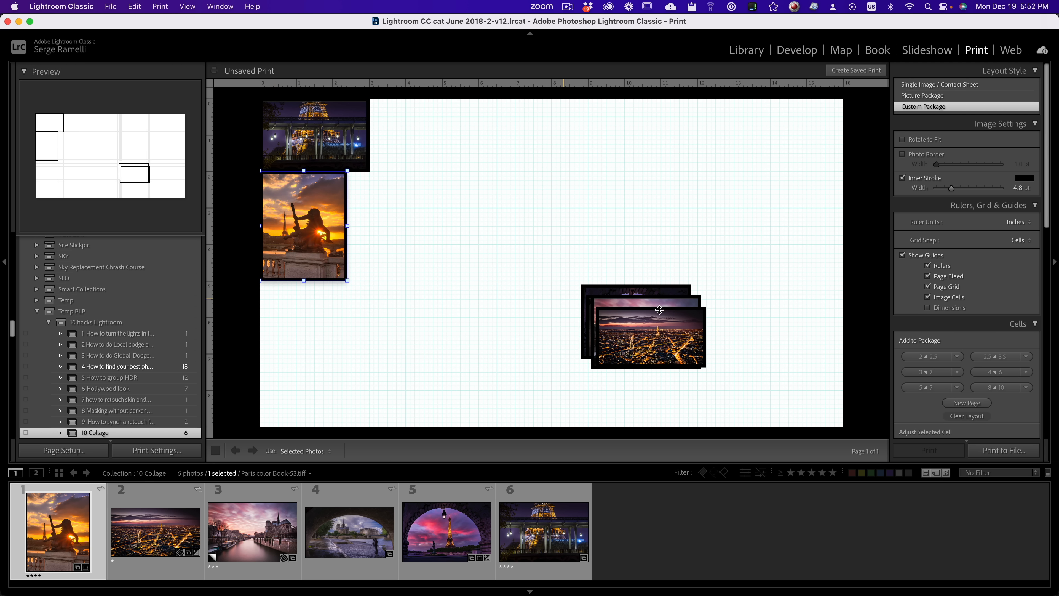
left_click_drag(648, 316, 458, 132)
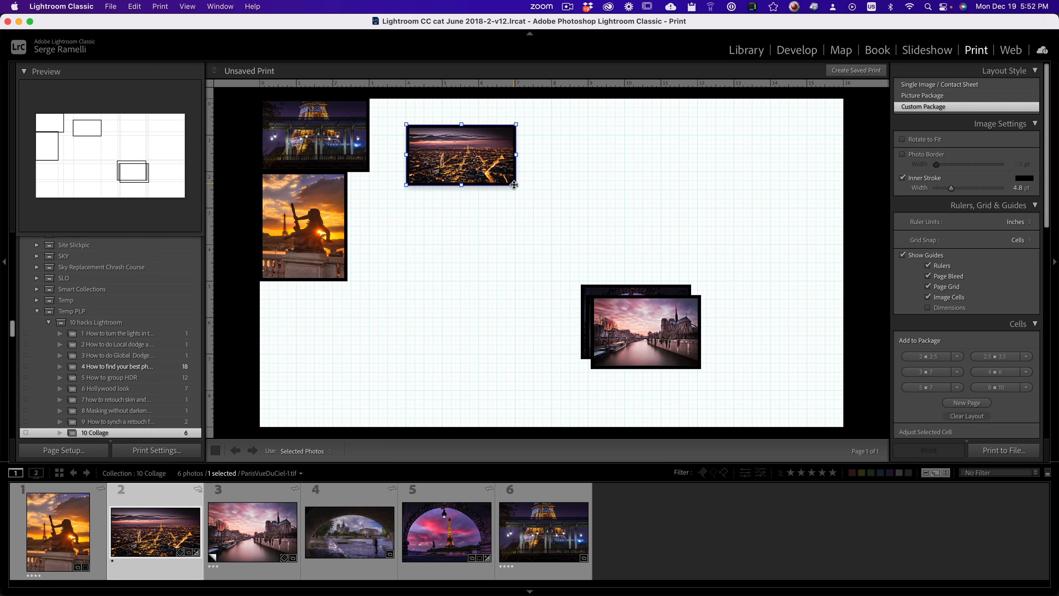
left_click_drag(515, 184, 641, 262)
left_click_drag(566, 207, 529, 183)
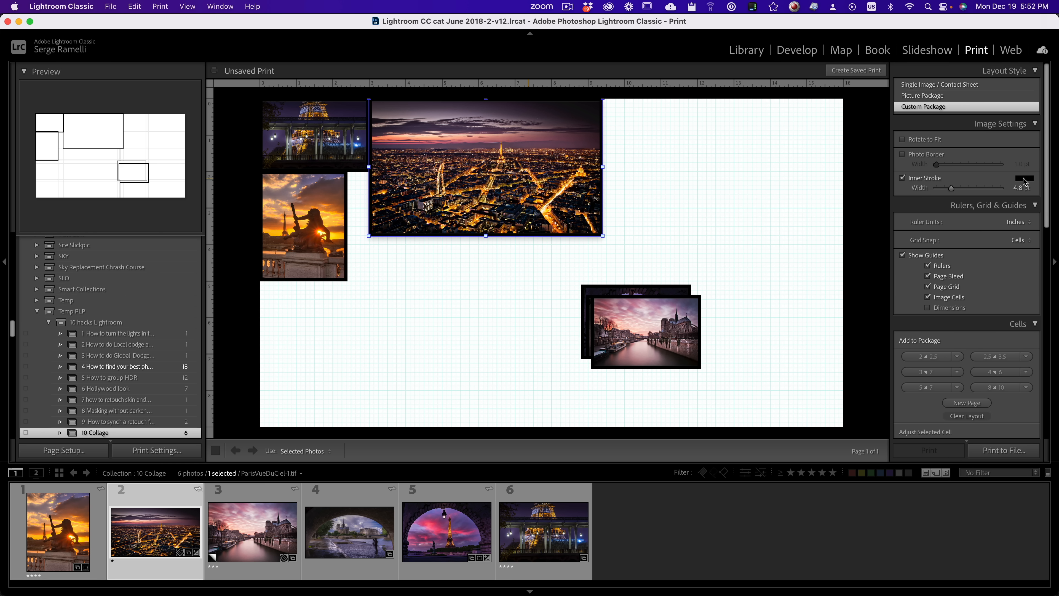
Step: Change the inner stroke colour of the photos to white
left_click(1025, 178)
left_click_drag(882, 209, 875, 179)
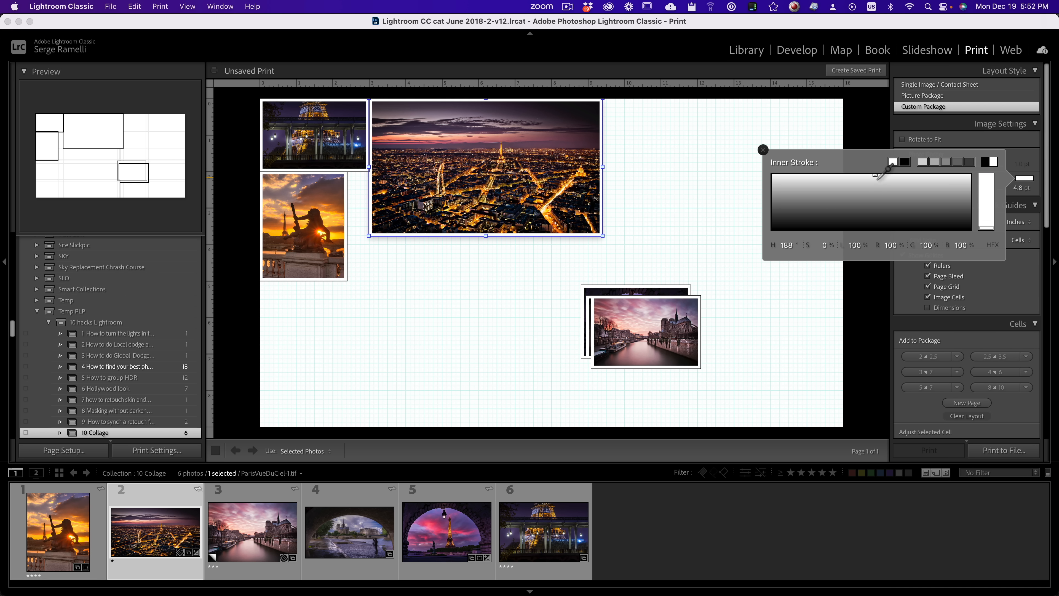
left_click(762, 149)
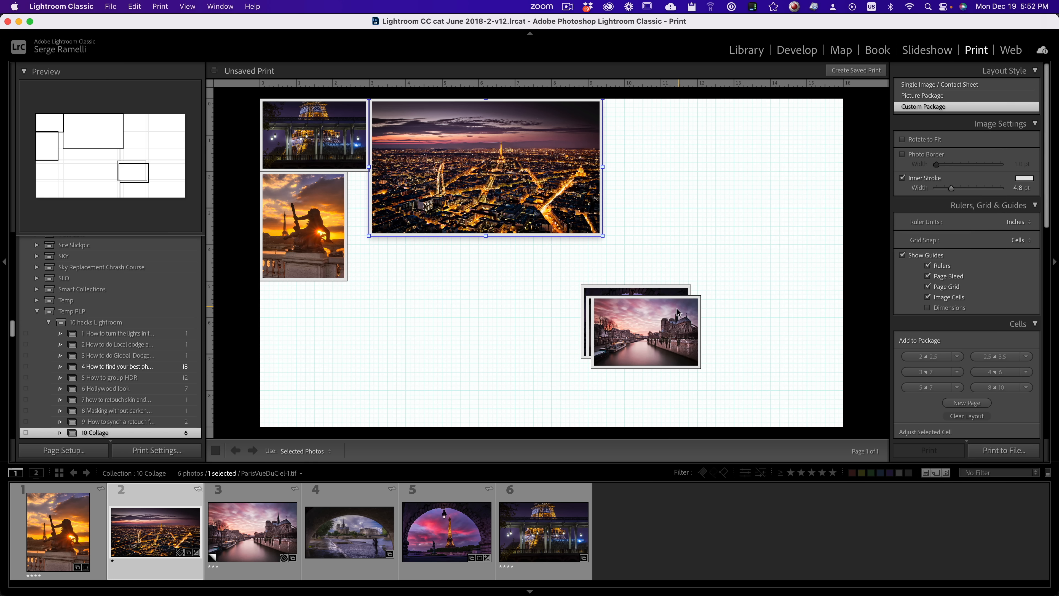
Step: Arrange and enlarge the river, stone-arch and pink-sky Eiffel Tower photos to fill the rest of the page
mouse_move(665, 316)
left_mouse_down()
mouse_move(555, 336)
mouse_move(441, 254)
left_mouse_up()
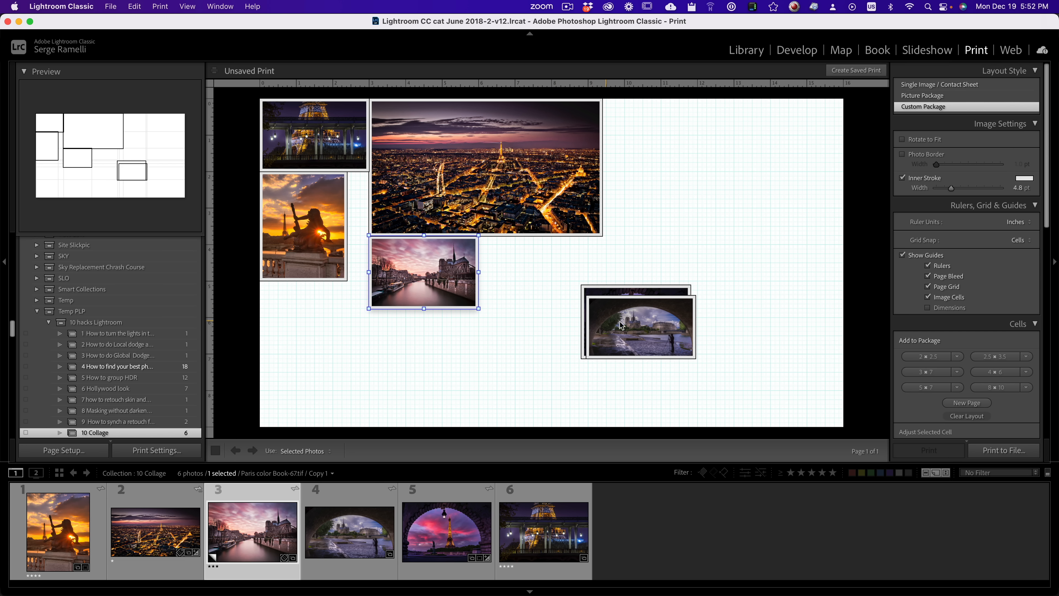
left_click_drag(645, 321, 661, 124)
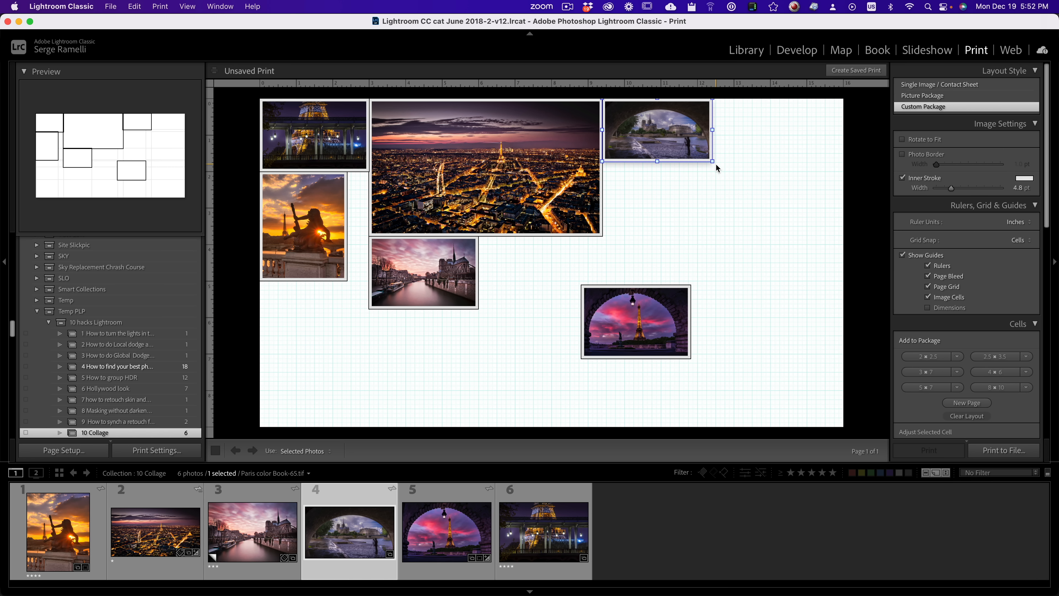
left_click_drag(712, 161, 842, 254)
mouse_move(639, 331)
left_mouse_down()
mouse_move(618, 300)
mouse_move(651, 325)
left_mouse_up()
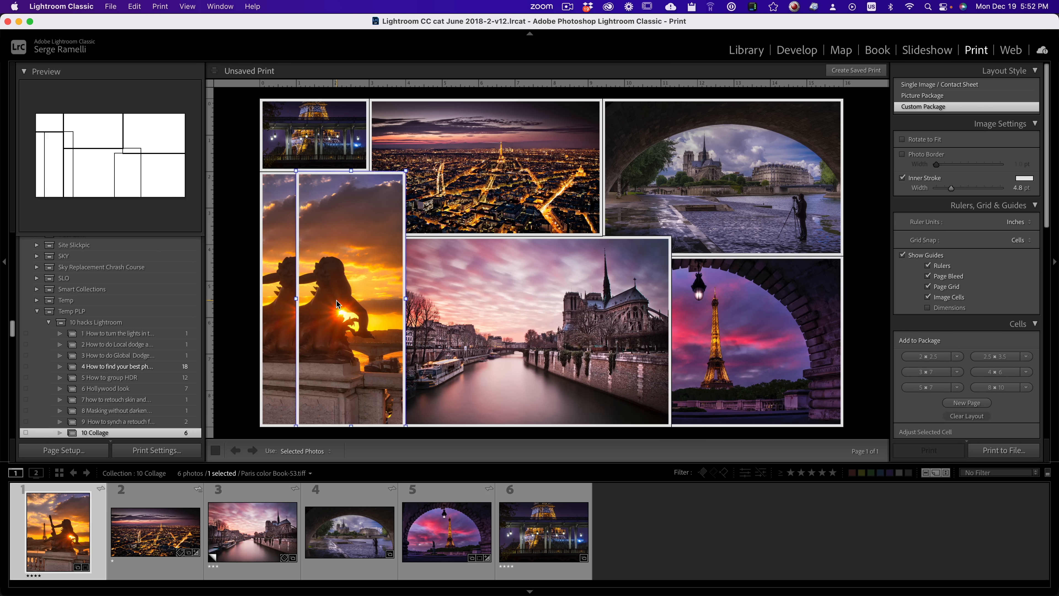
Step: Reposition the statue photo inside its tall cell so the statue and the distant Eiffel Tower are both in frame
left_click_drag(316, 292, 335, 294)
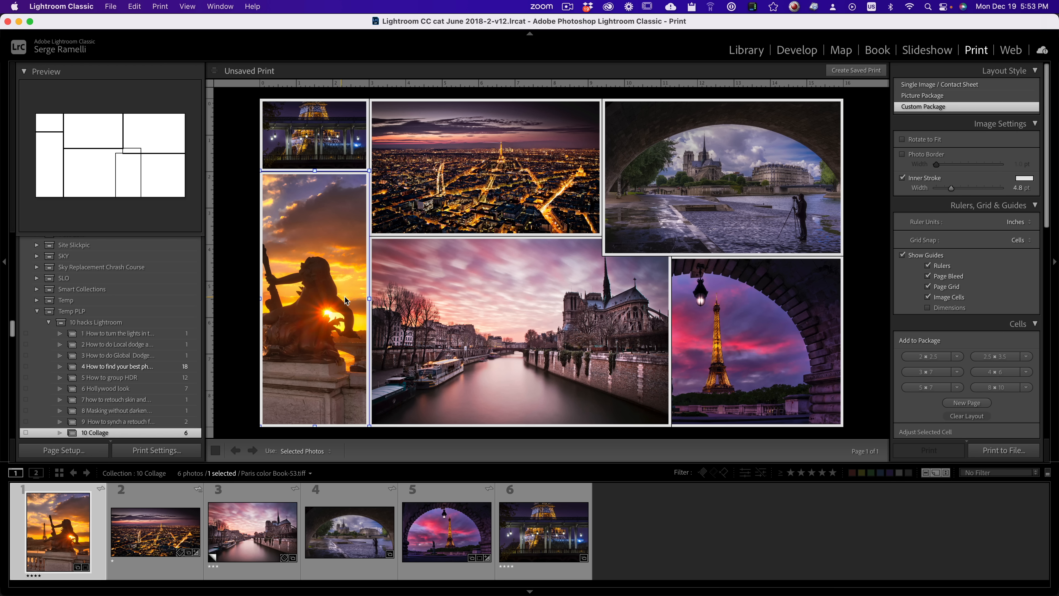
mouse_move(370, 299)
left_mouse_down()
mouse_move(539, 300)
mouse_move(377, 306)
left_mouse_up()
mouse_move(311, 284)
left_mouse_down()
mouse_move(335, 287)
mouse_move(298, 289)
mouse_move(325, 290)
left_mouse_up()
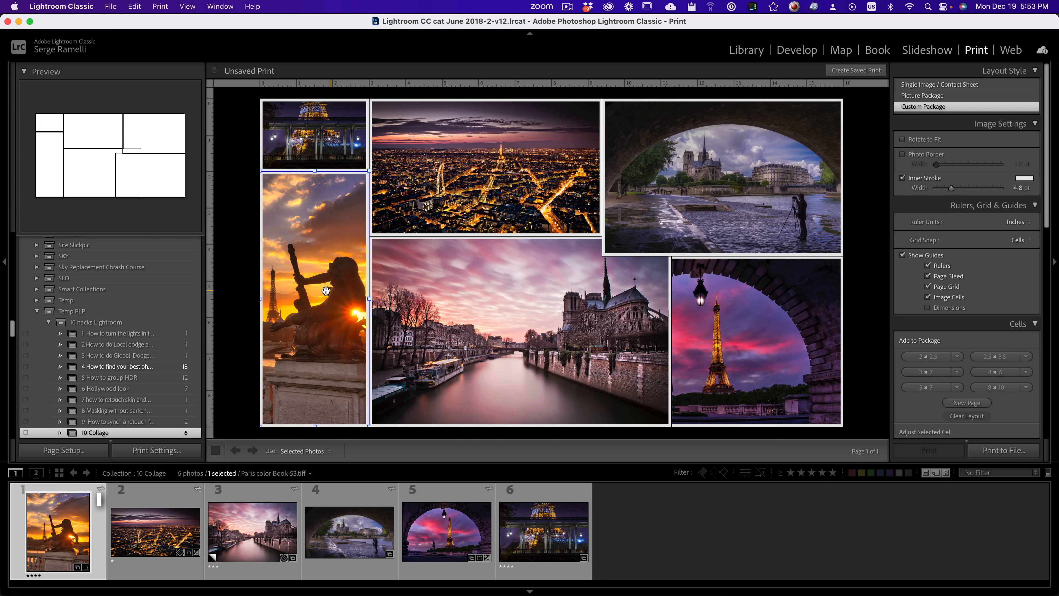
left_click(536, 303)
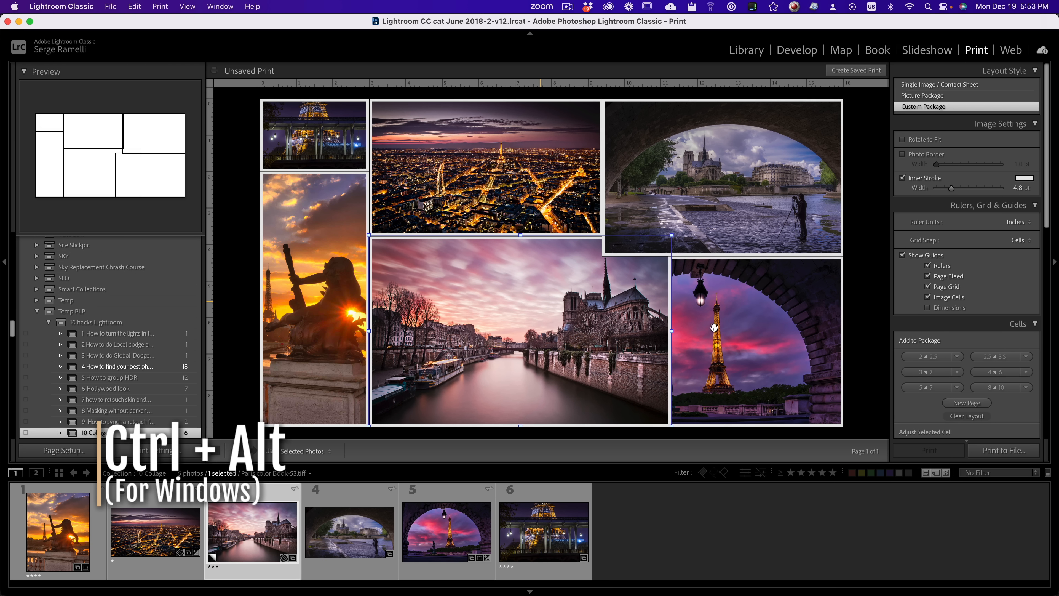
left_click(754, 321)
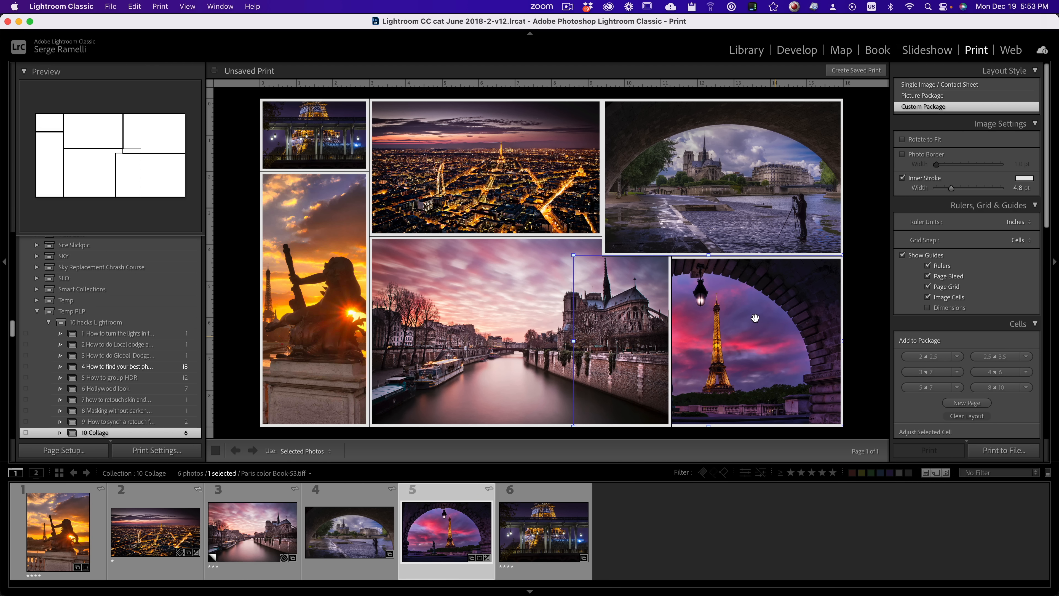
mouse_move(755, 318)
left_mouse_down()
mouse_move(768, 324)
mouse_move(758, 336)
left_mouse_up()
left_click(315, 136)
left_click(767, 361)
left_click(704, 220)
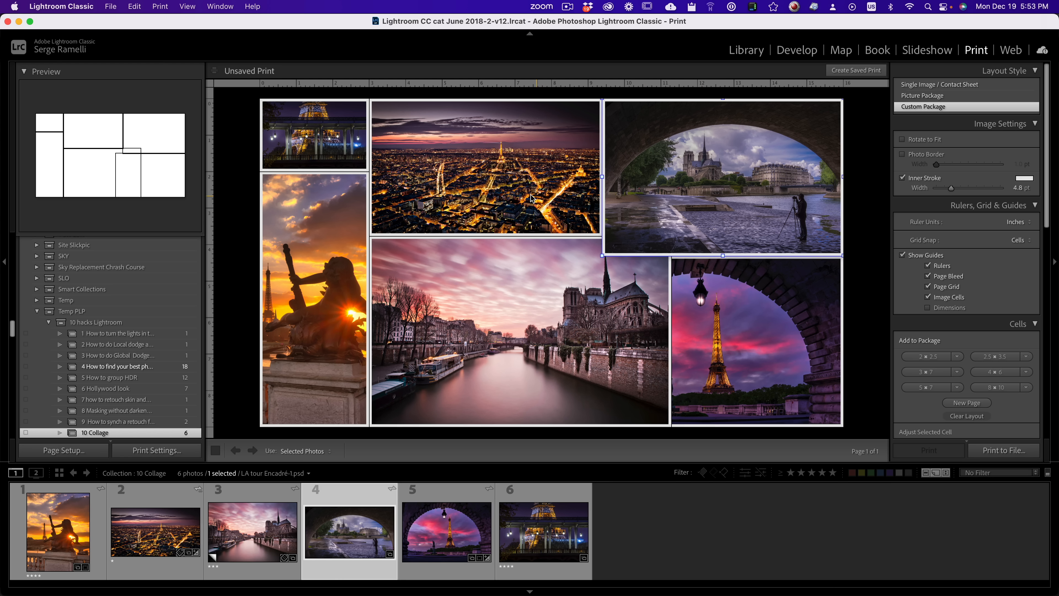
left_click(532, 199)
left_click(801, 356)
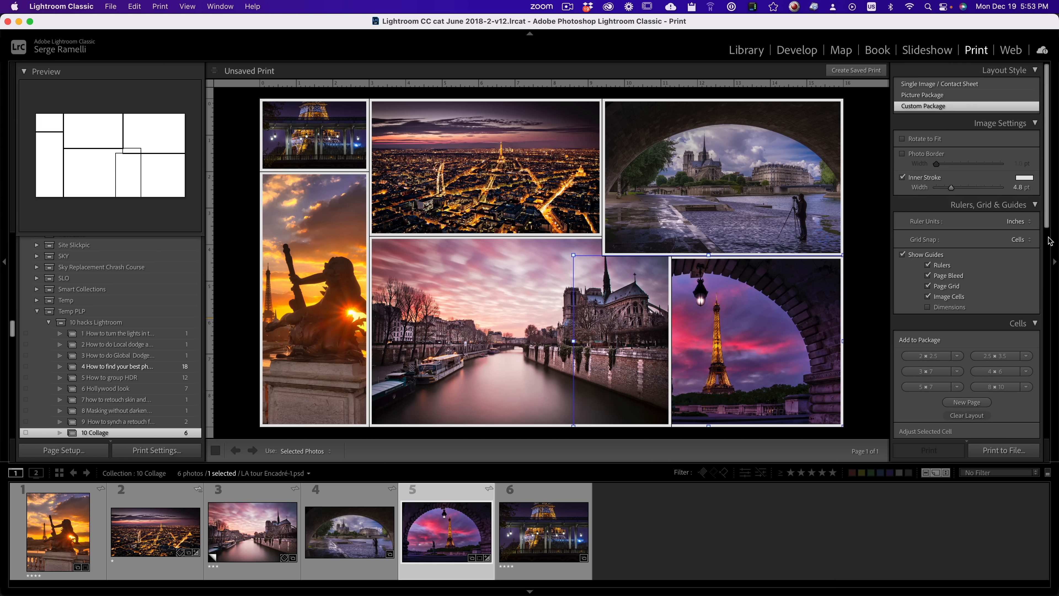
Step: Print the collage to a JPEG file named "collage" on the Desktop
scroll(1050, 241, "down", 15)
left_click(1026, 229)
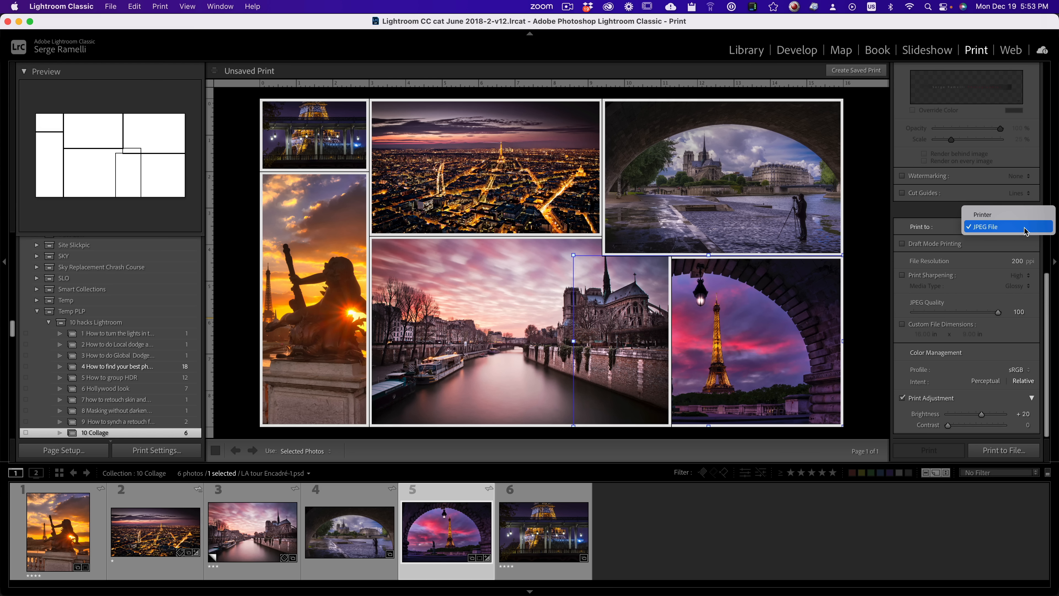
left_click(1026, 227)
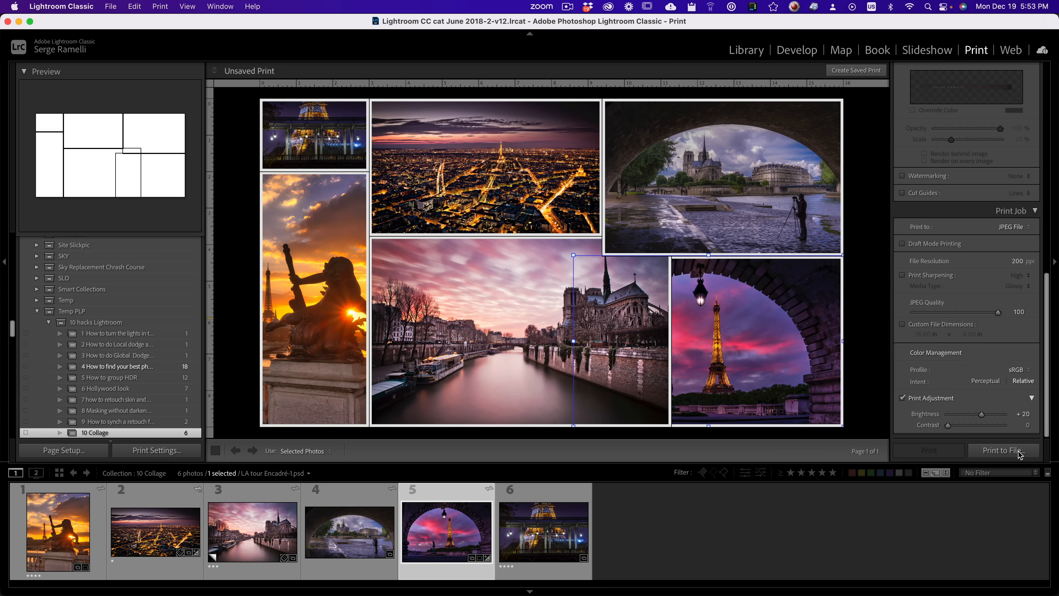
left_click(1004, 450)
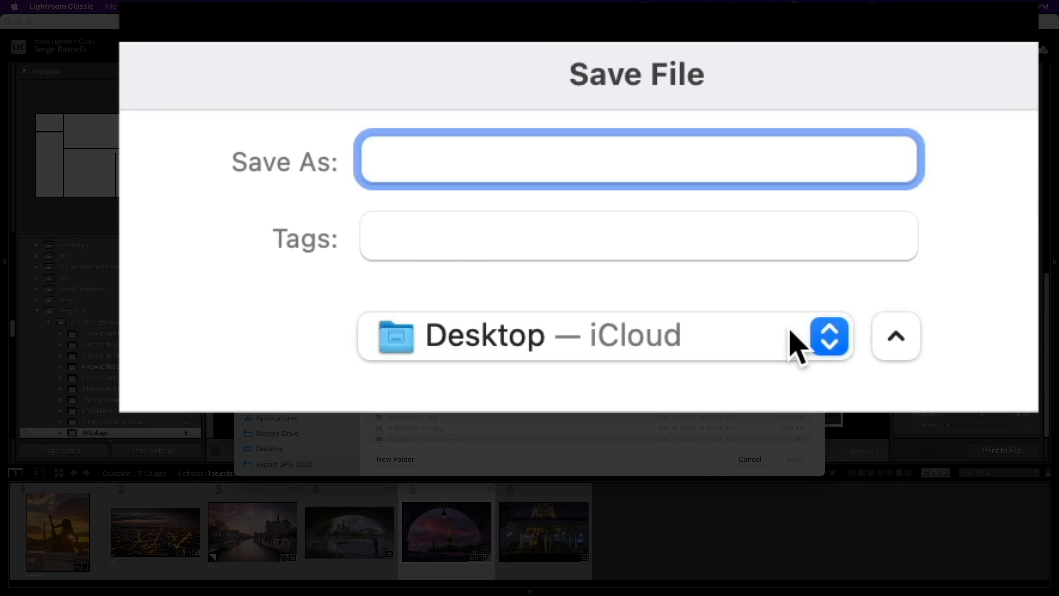
type("col")
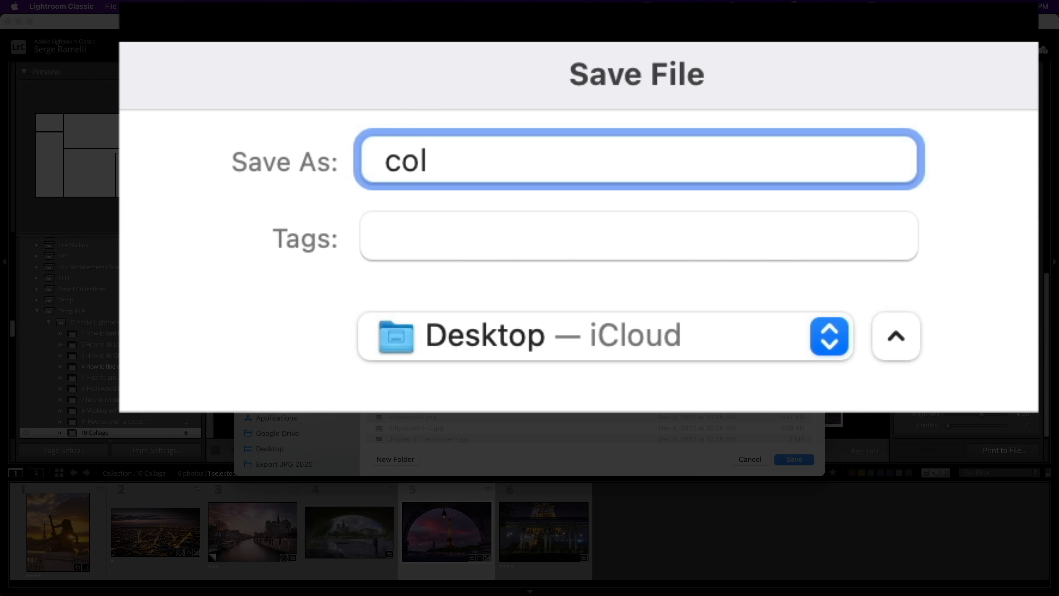
type("lage")
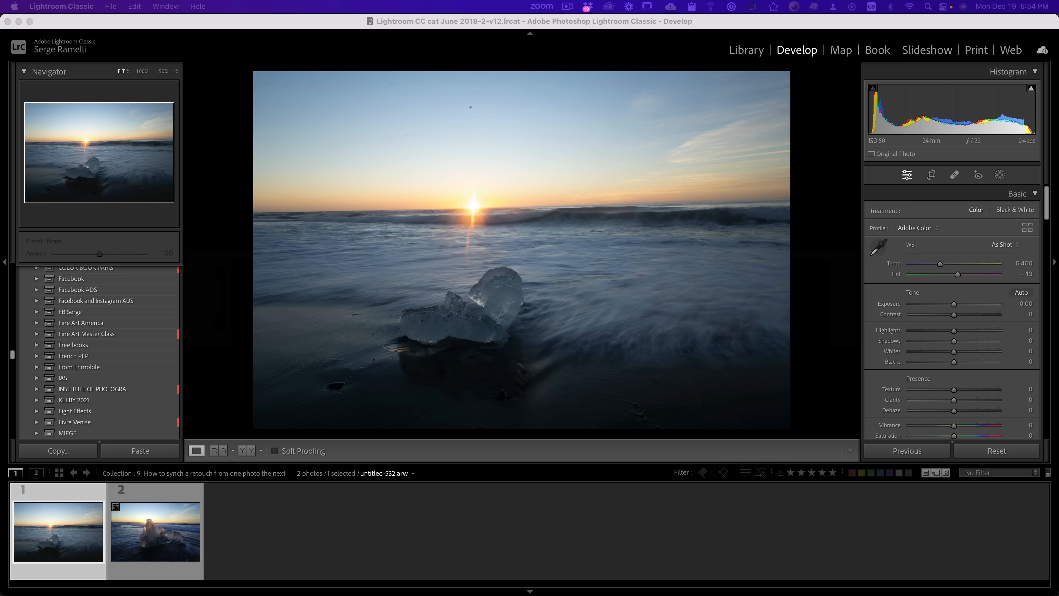
Step: On the icy beach sunset photo, set Highlights to -100, Shadows to +100, Whites to +34 and Blacks to -46
left_click(174, 463)
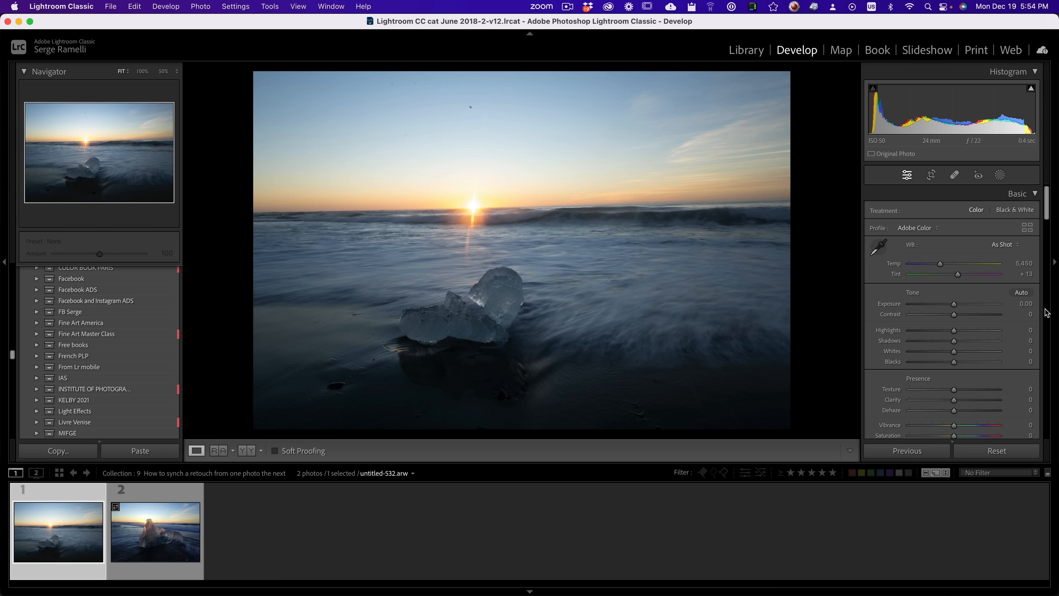
left_click_drag(955, 341, 1013, 349)
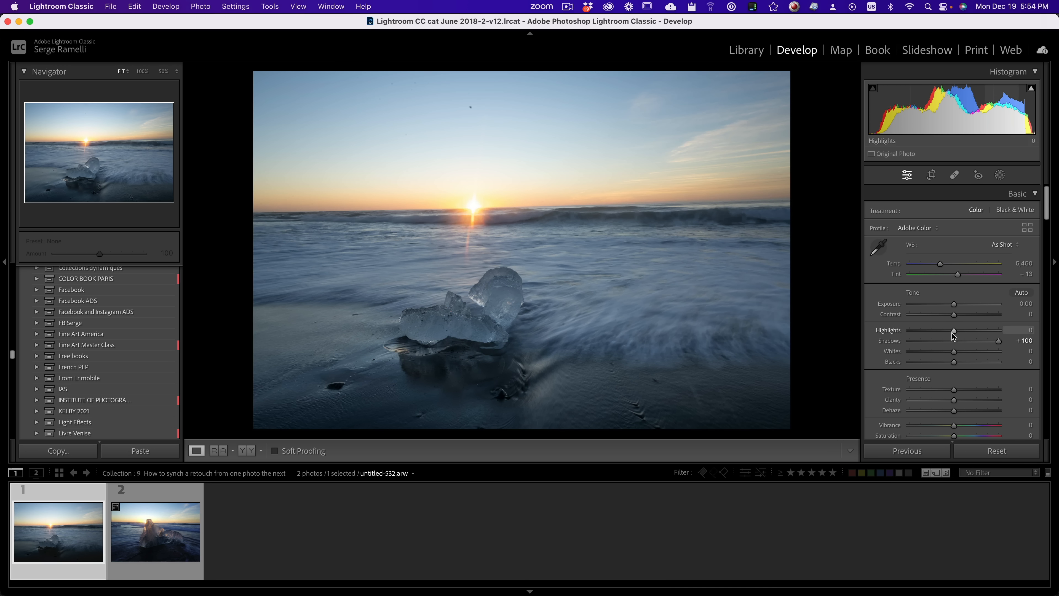
left_click_drag(954, 330, 906, 330)
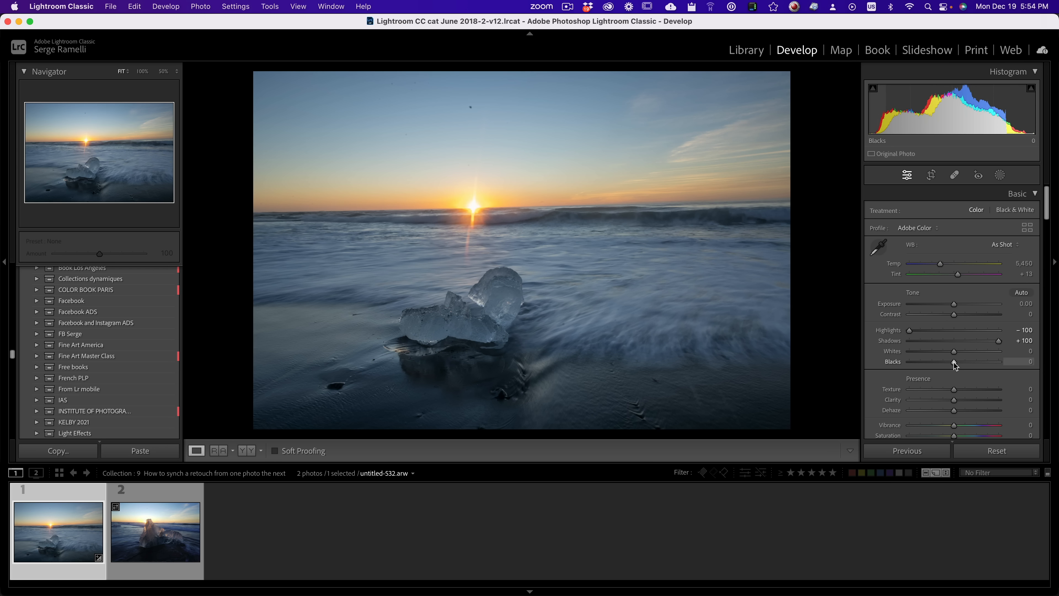
mouse_move(956, 366)
left_mouse_down()
mouse_move(934, 361)
mouse_move(972, 355)
left_mouse_up()
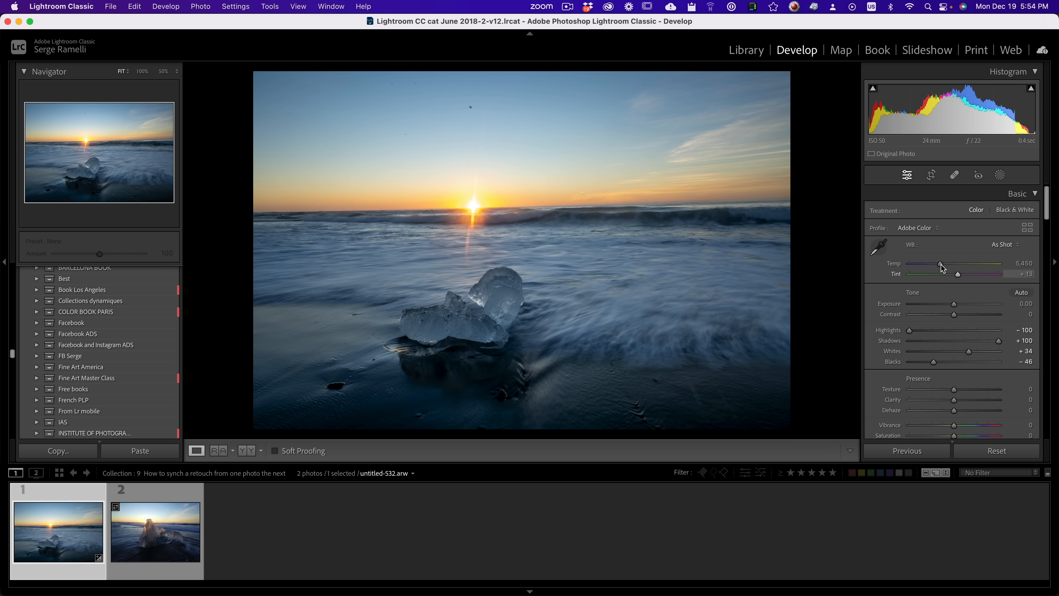
Step: Set the beach photo's Temp to 5,629 and Tint to +37, with Exposure at +0.10 and Contrast at +34
left_click_drag(943, 269, 965, 277)
mouse_move(954, 315)
left_mouse_down()
mouse_move(971, 317)
mouse_move(955, 305)
left_mouse_up()
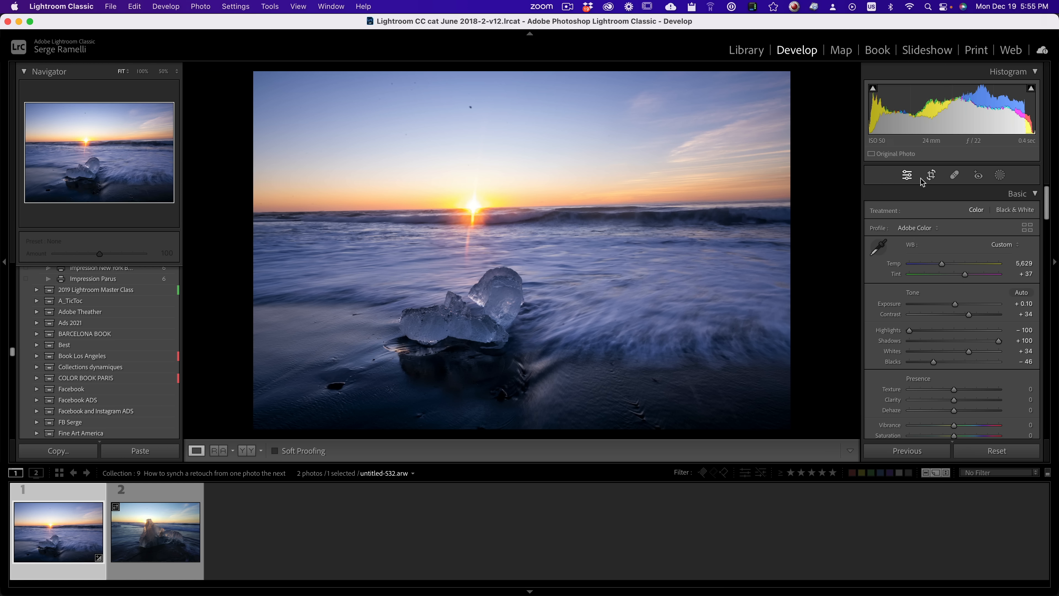
Step: Straighten the beach sunset photo along its sea horizon, rotating the crop to an angle of 0.99
left_click(932, 176)
left_click(874, 243)
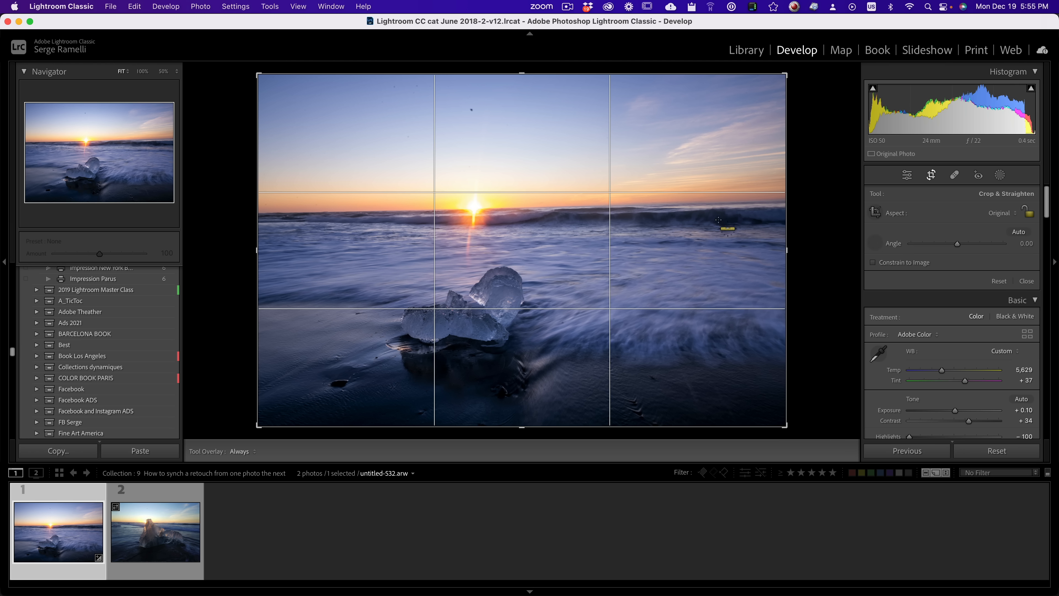
left_click_drag(359, 212, 665, 207)
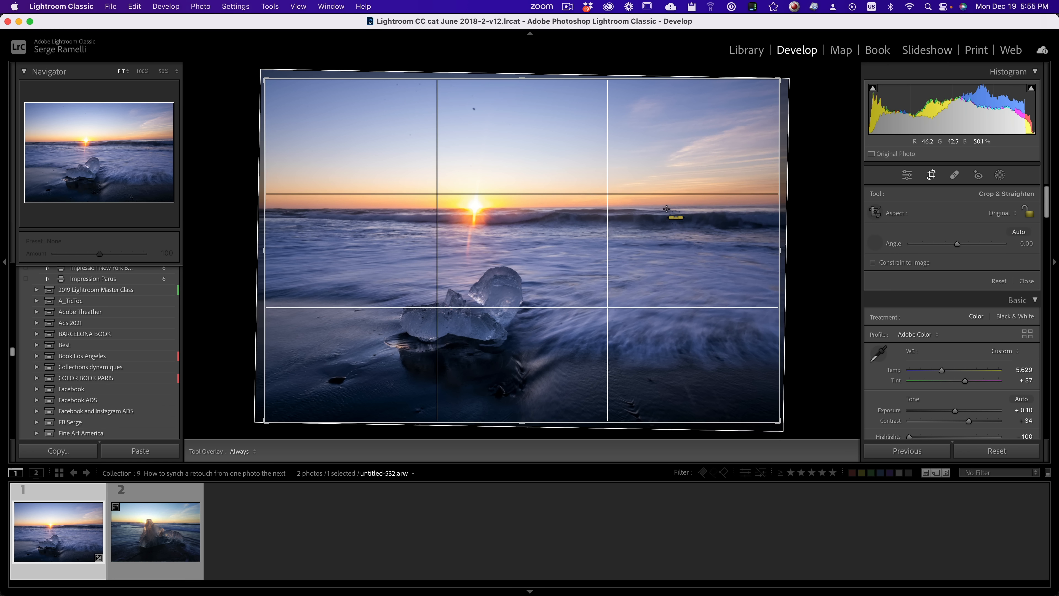
key("Return")
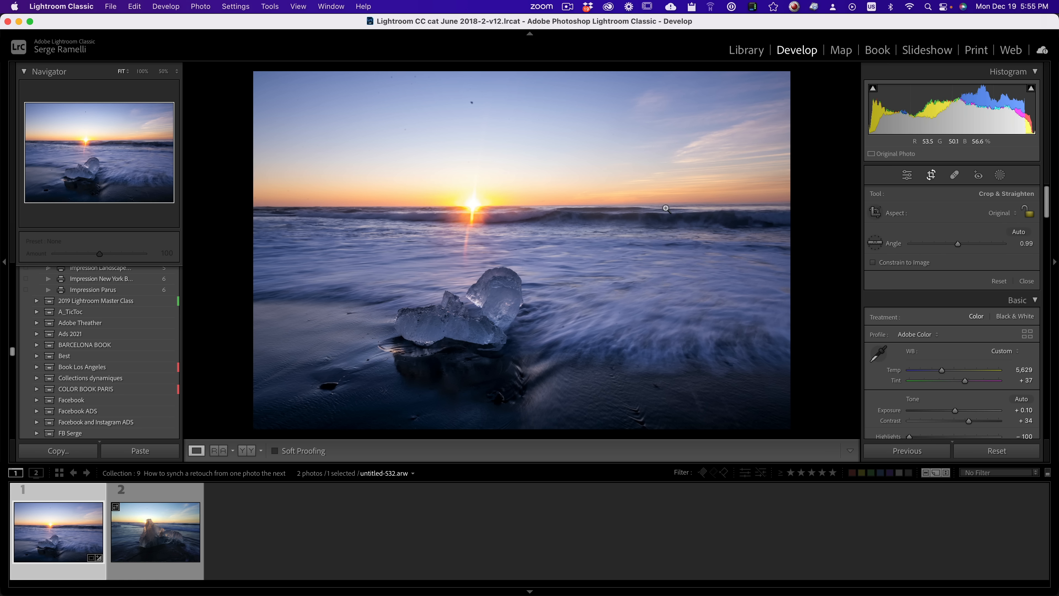
Step: Add a linear gradient mask from the sky down to just below the horizon and set its Exposure to -1.01
left_click(999, 175)
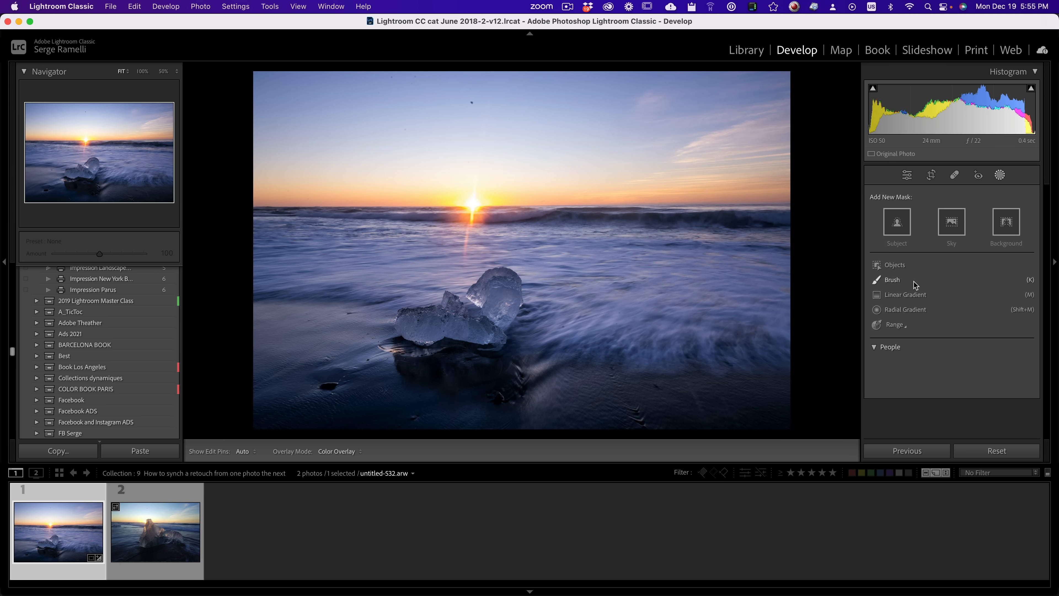
left_click(917, 294)
left_click_drag(553, 126, 561, 232)
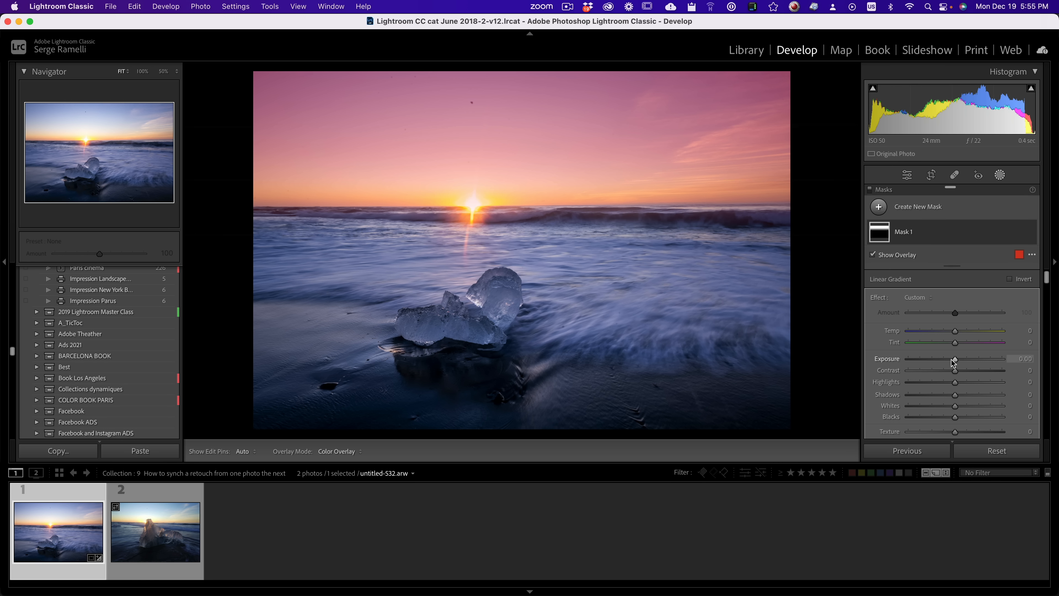
left_click_drag(955, 360, 943, 365)
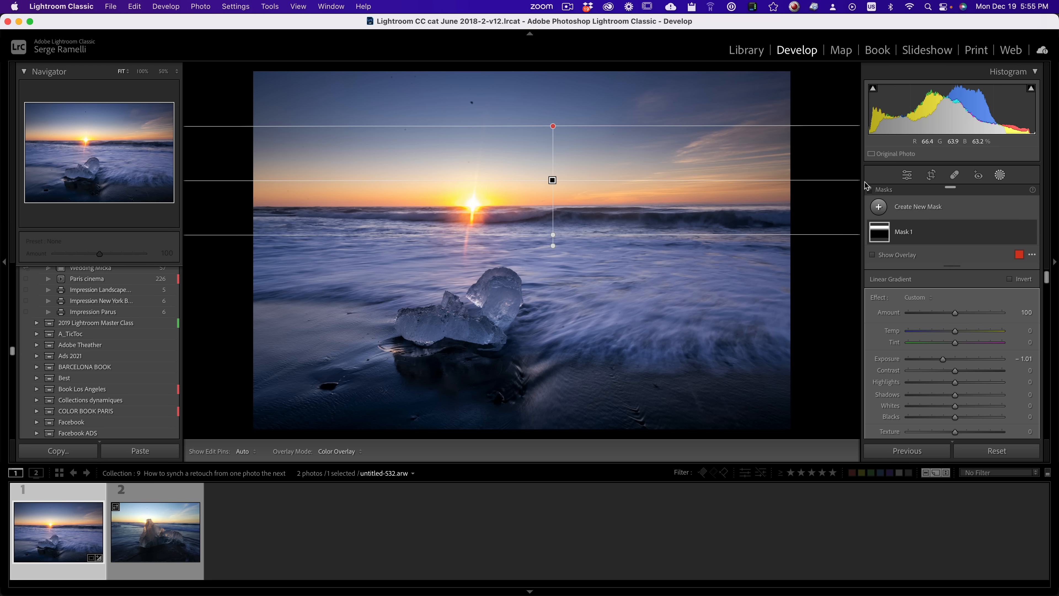
Step: Remove the dark dust spots in the upper sky of the beach photo with the healing tool at size 60
left_click(955, 176)
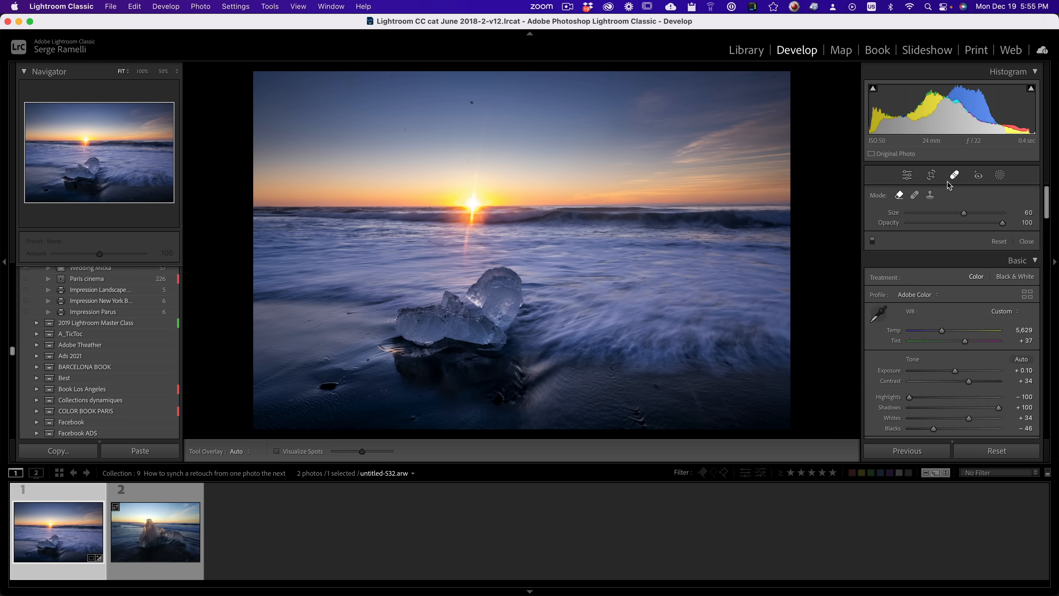
left_click(471, 105)
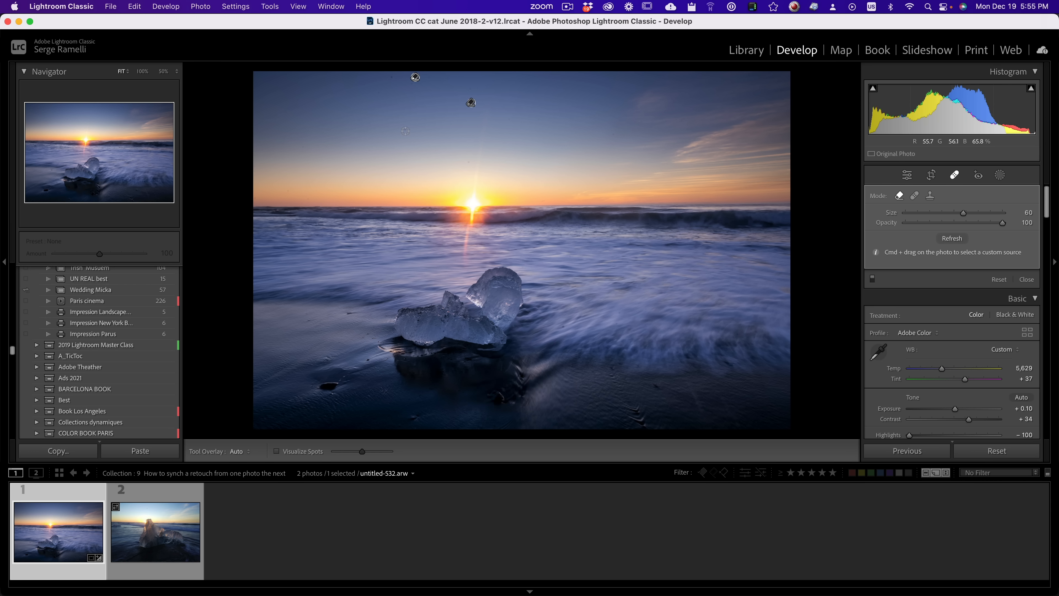
left_click(412, 84)
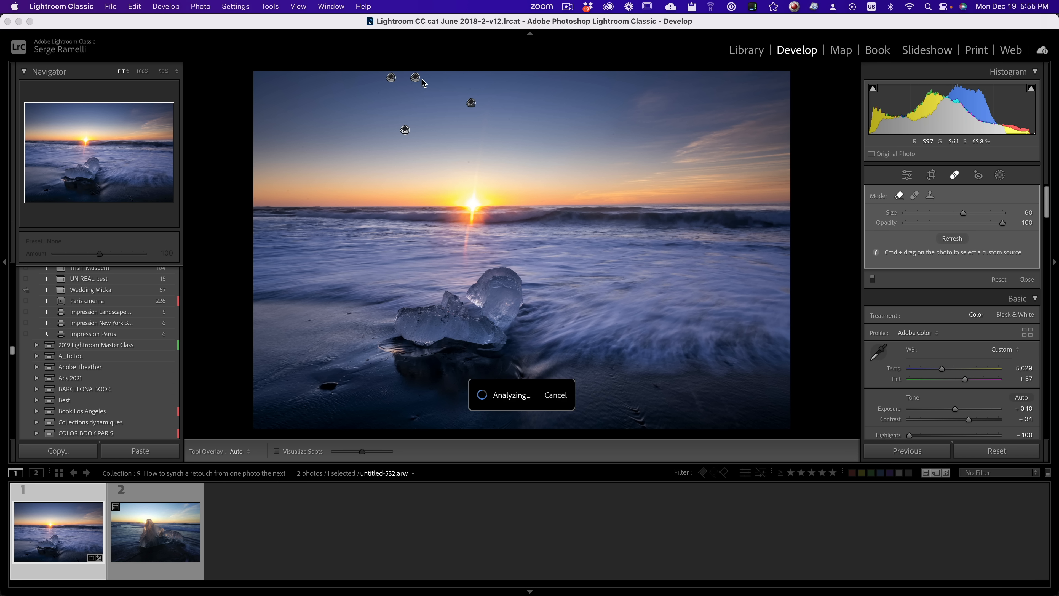
left_click(429, 77)
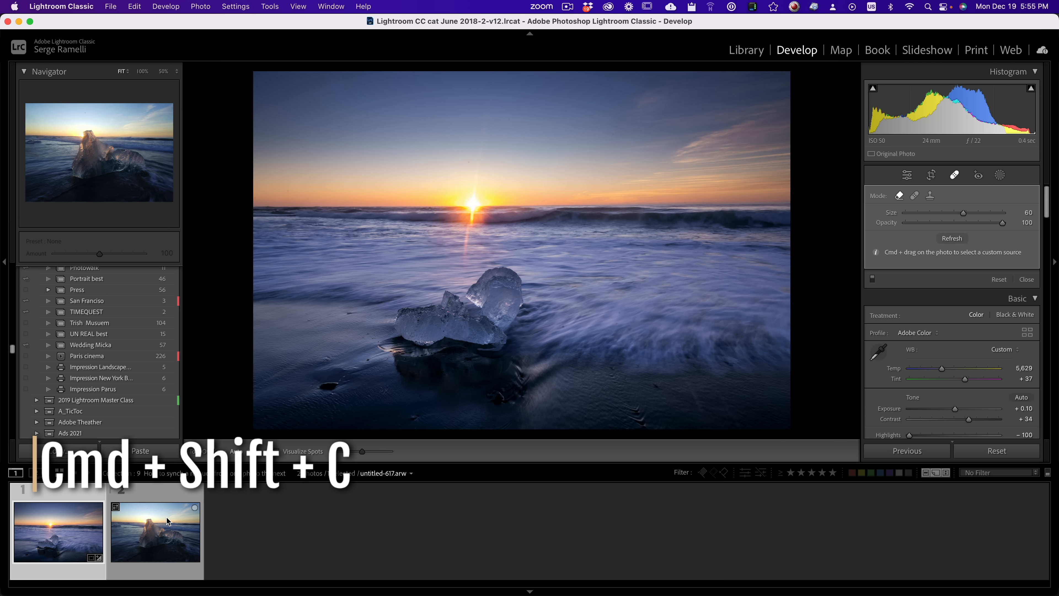
Step: Copy all develop settings of the first beach photo, including Masking with Mask 1, and apply them to the second ice photo
key("super+shift+c")
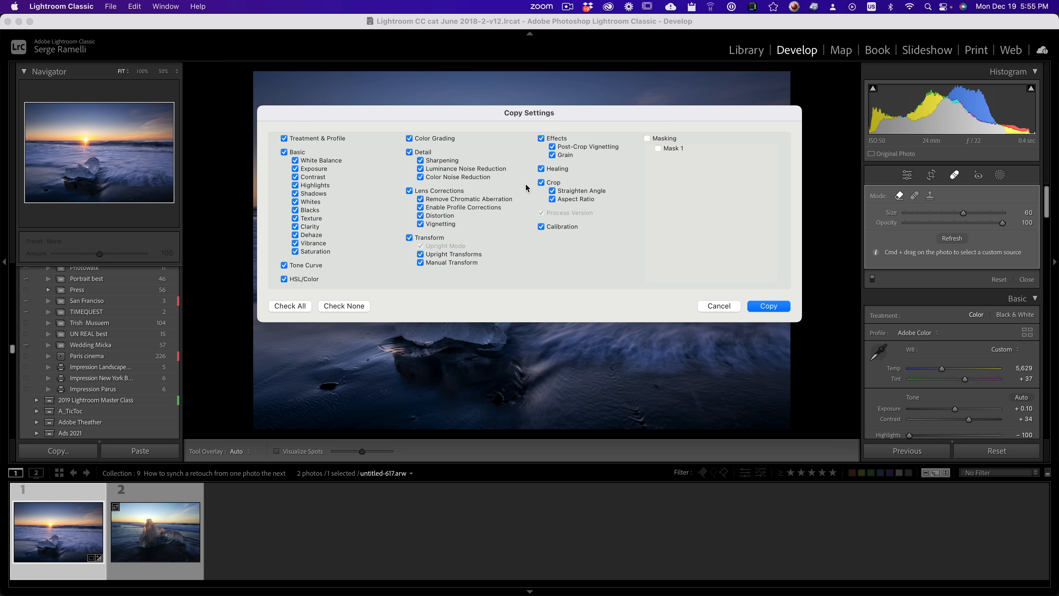
left_click(647, 139)
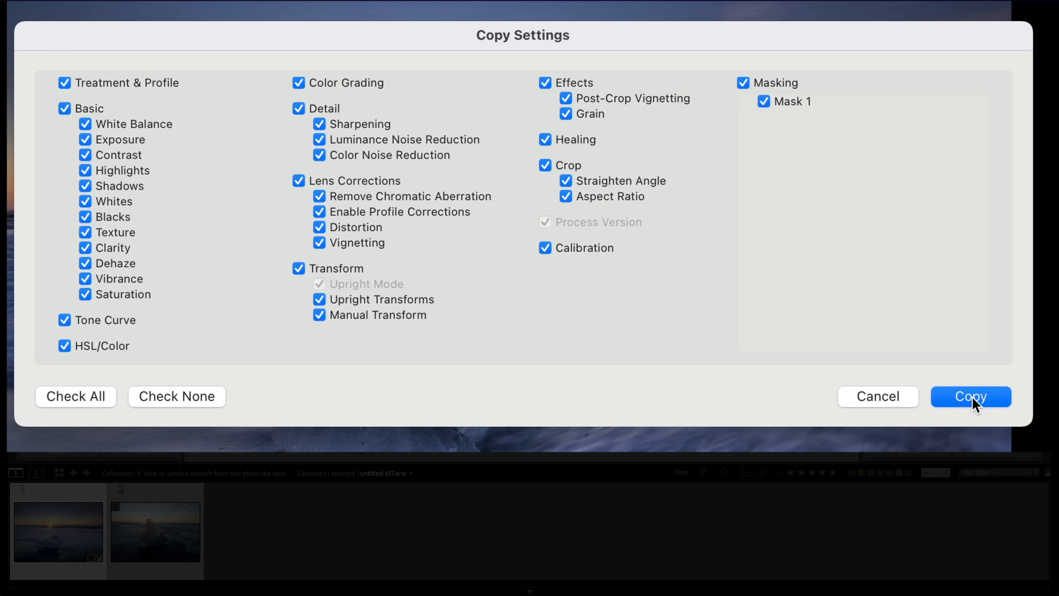
left_click(970, 396)
left_click(167, 500)
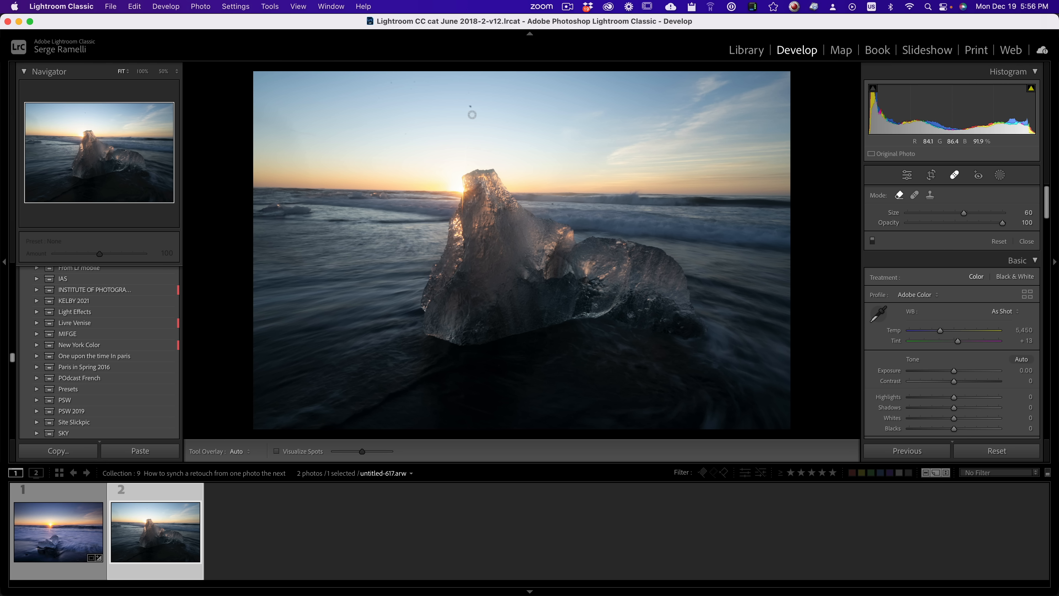
left_click(919, 451)
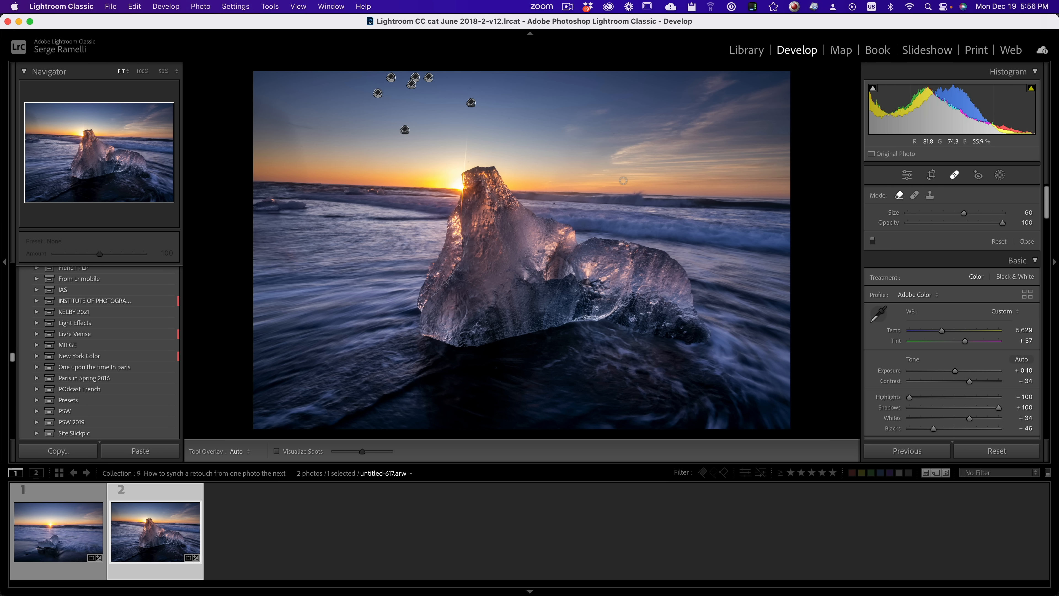
Step: Straighten the second ice photo's horizon by rotating its crop to an angle of -0.83
left_click(931, 175)
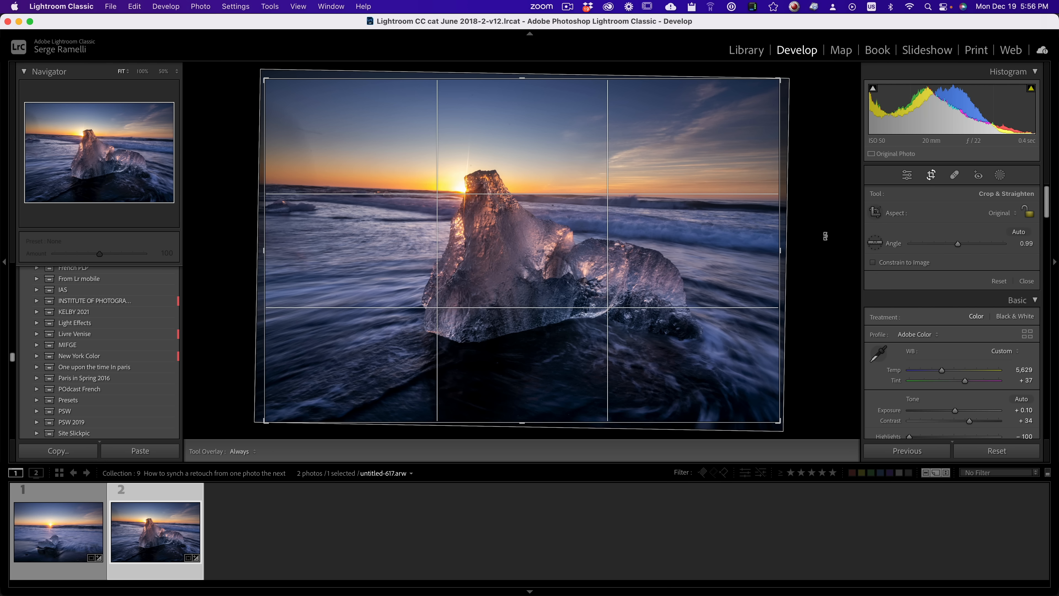
left_click_drag(826, 232, 828, 226)
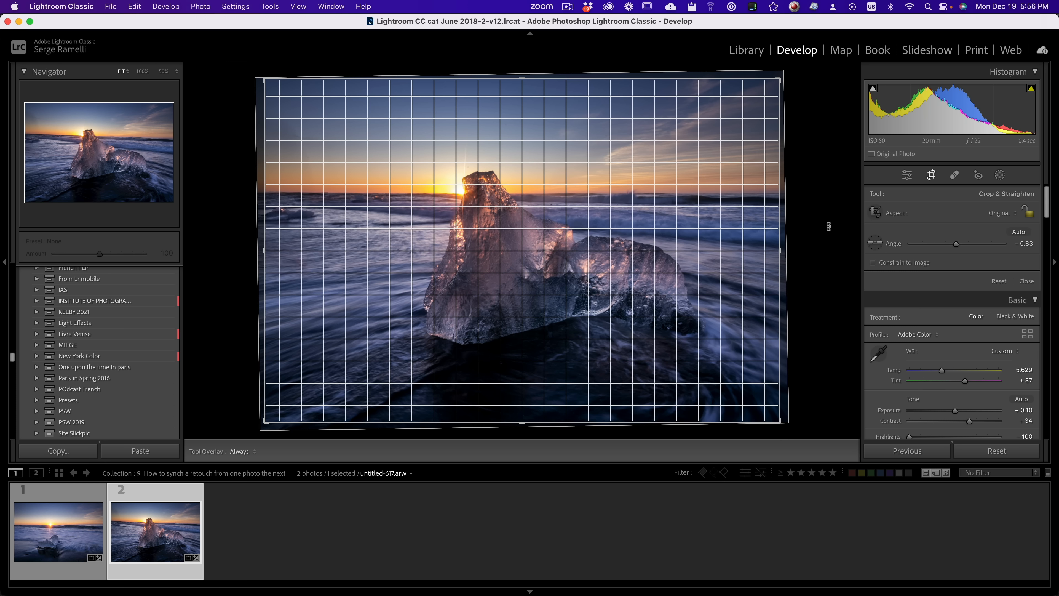
key("Return")
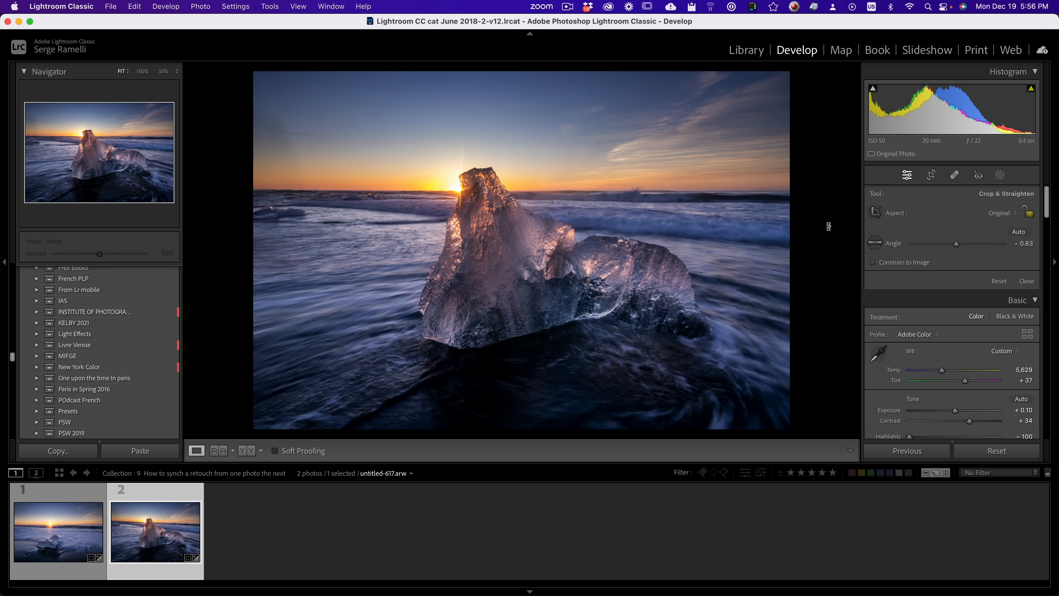
Step: Copy the first beach photo's settings again with Crop, Healing and Masking included, and select the second ice photo
left_click(52, 507)
key("super+shift+c")
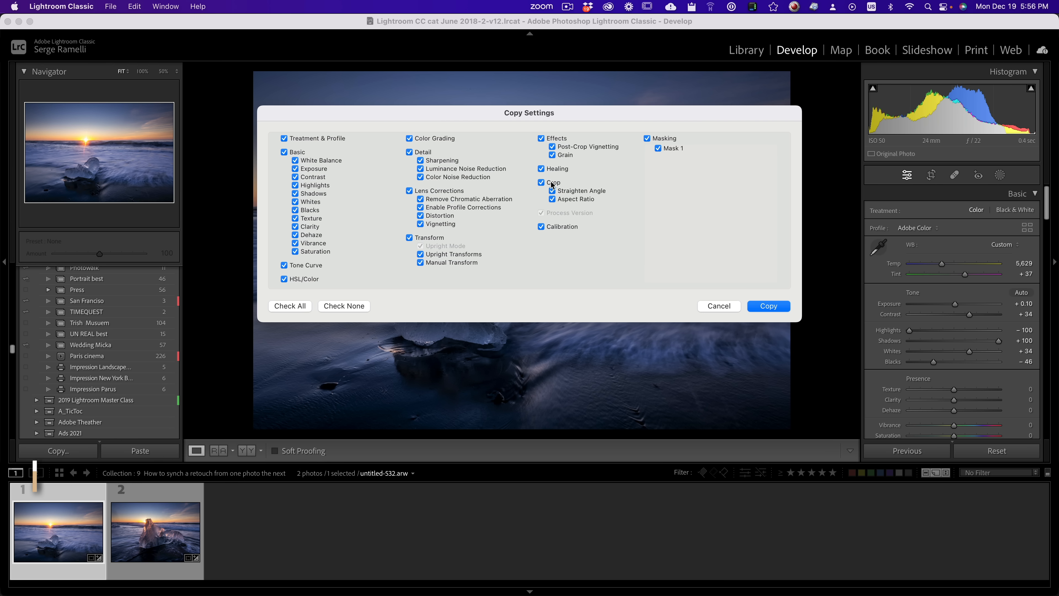
left_click(767, 307)
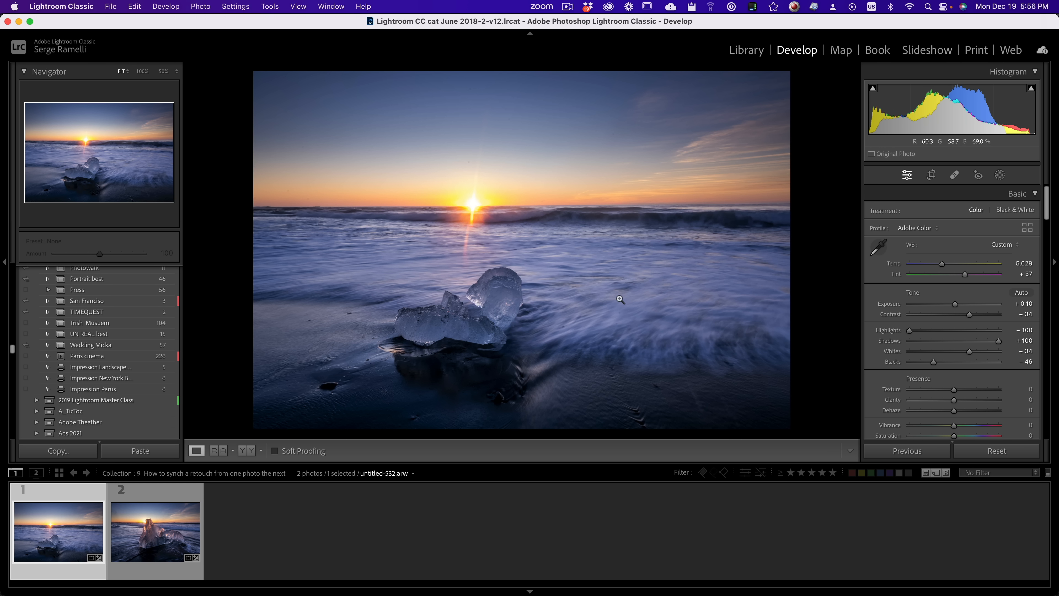
left_click(167, 497)
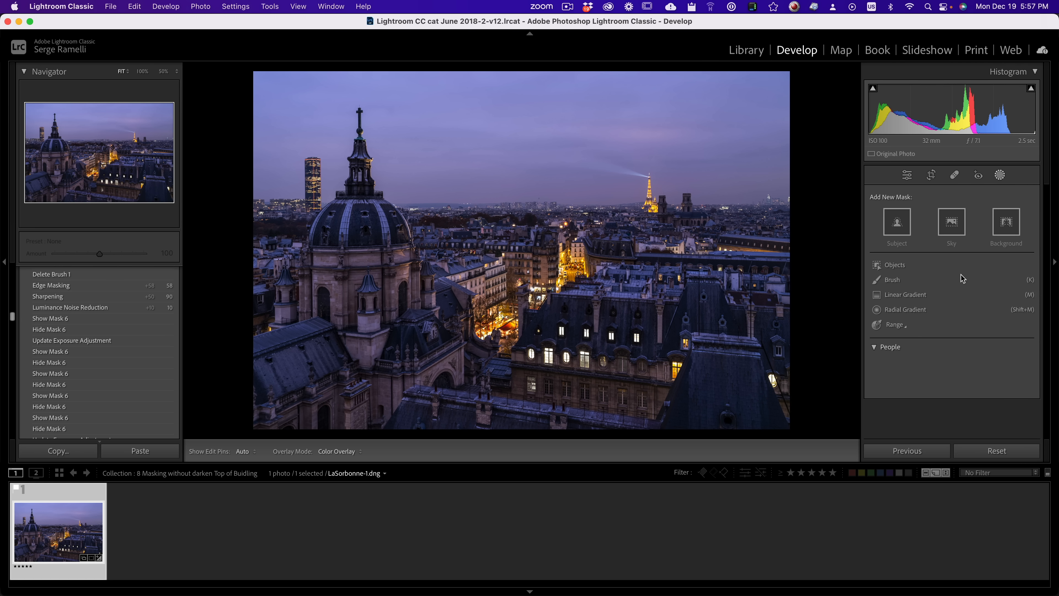
Step: On the Paris dusk photo, add a linear gradient mask from the sky to below the horizon with Exposure at -1.42
left_click(905, 294)
left_click_drag(539, 126, 540, 237)
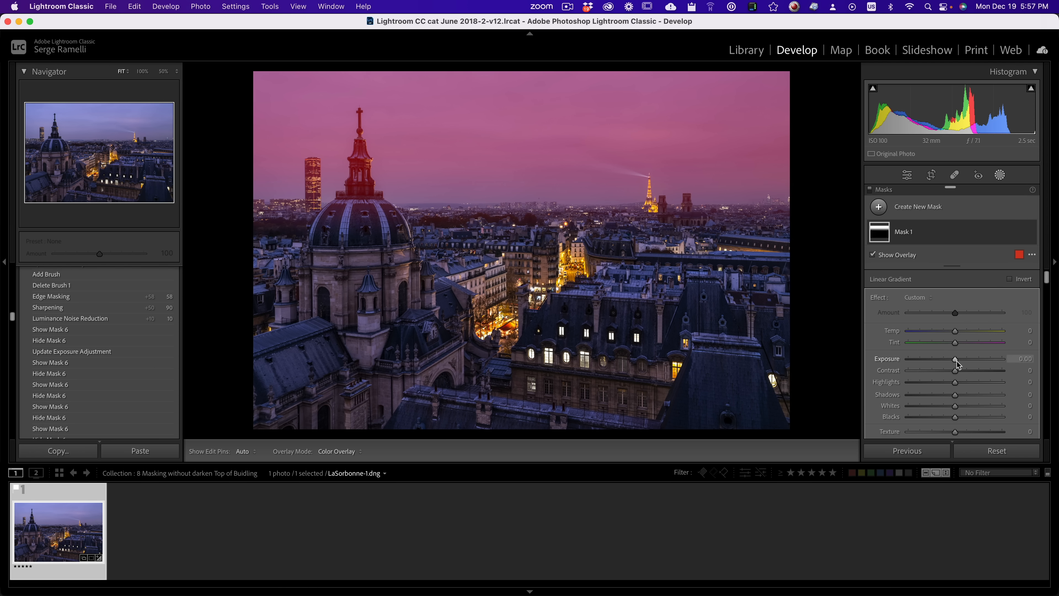
left_click_drag(958, 365, 941, 364)
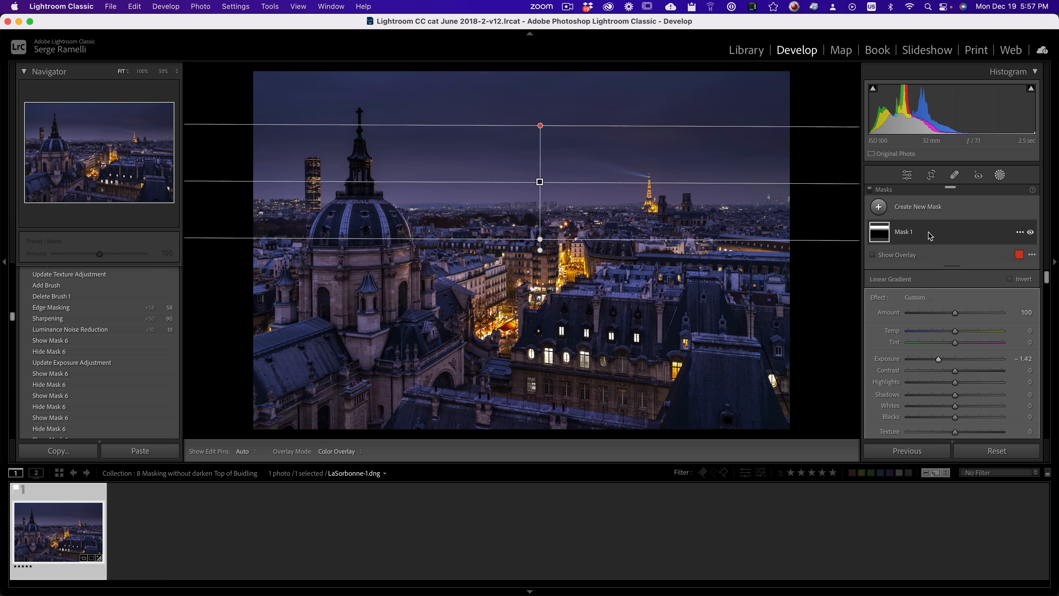
Step: Intersect the Paris photo's gradient mask with Select Sky, and toggle the mask's visibility to compare before and after
left_click(1019, 234)
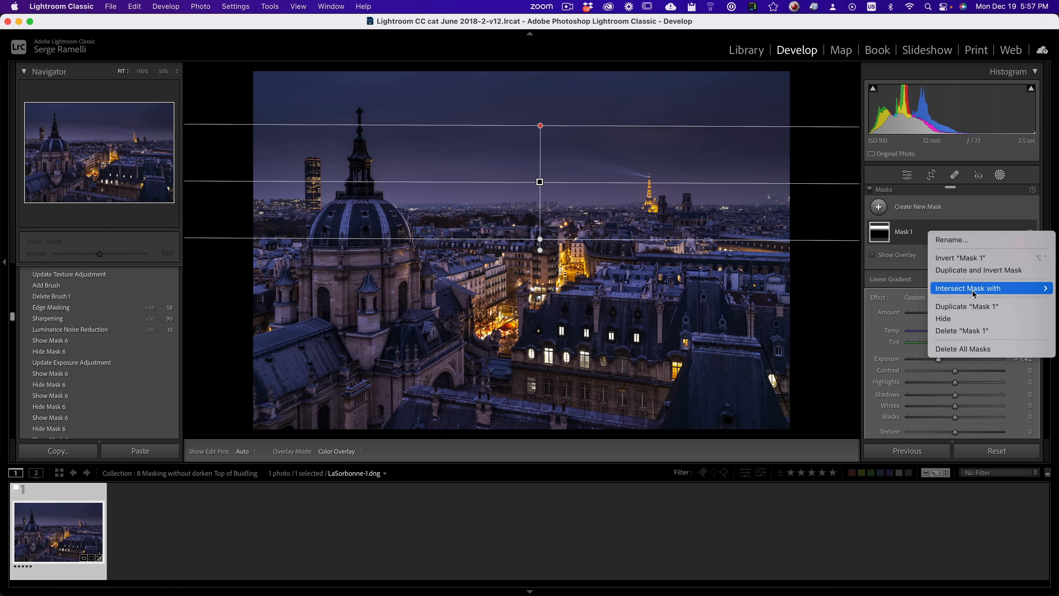
mouse_move(972, 291)
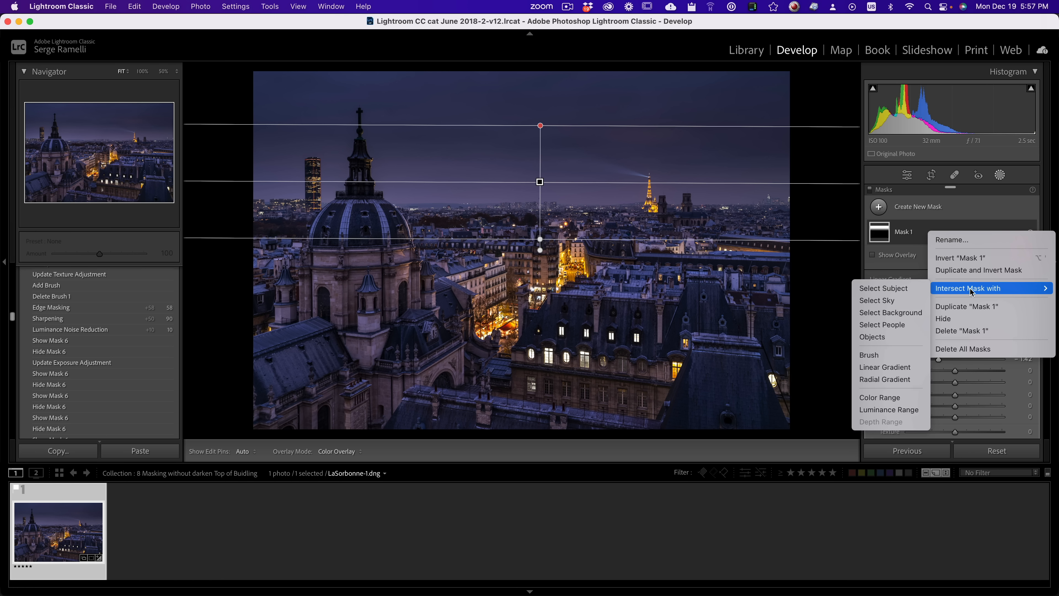
left_click(882, 301)
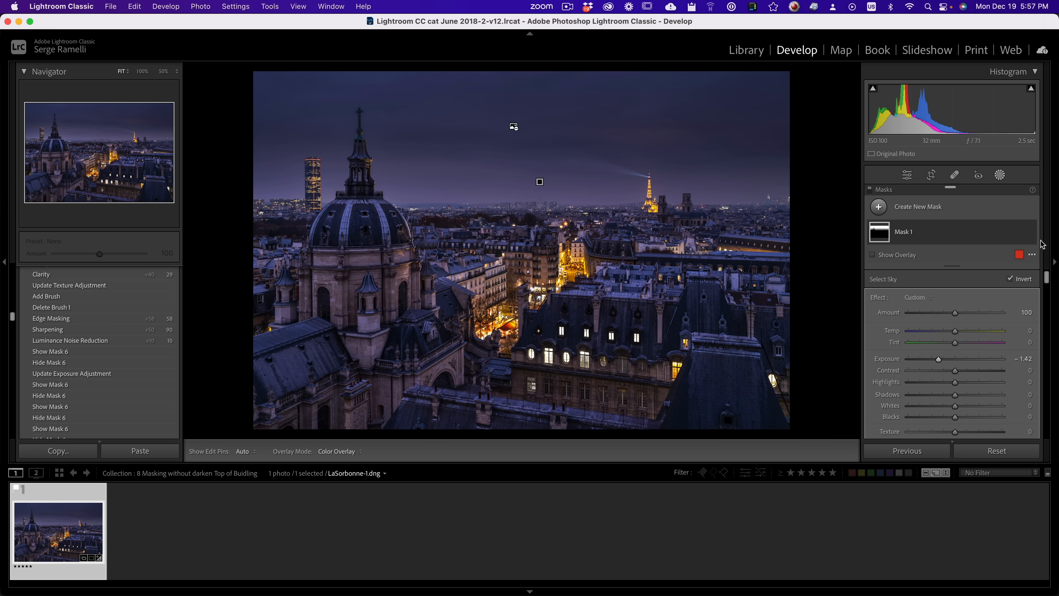
left_click(1031, 232)
left_click(1031, 232)
left_click(1031, 233)
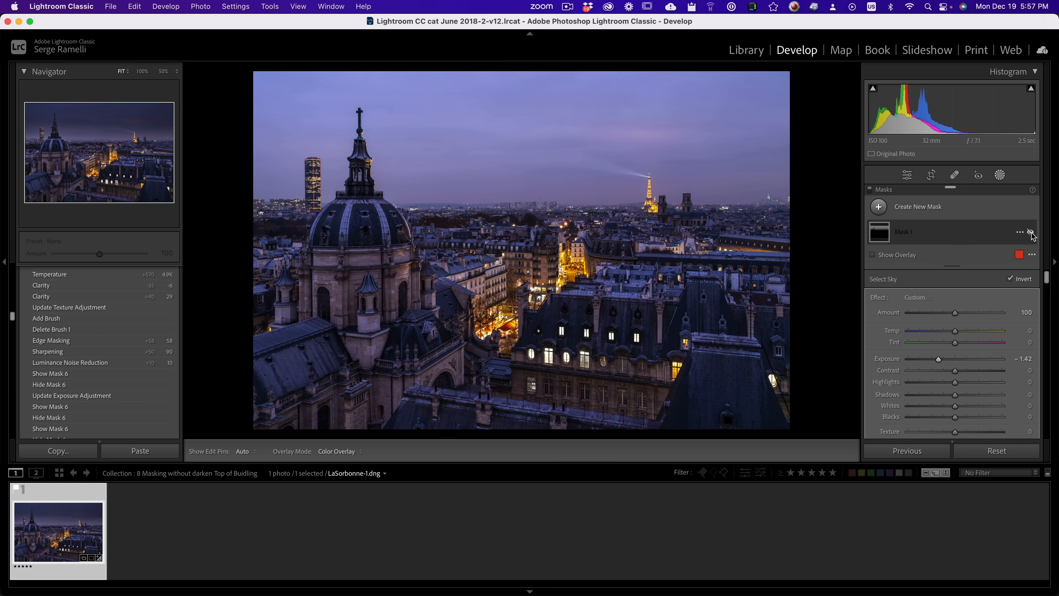
left_click(1031, 232)
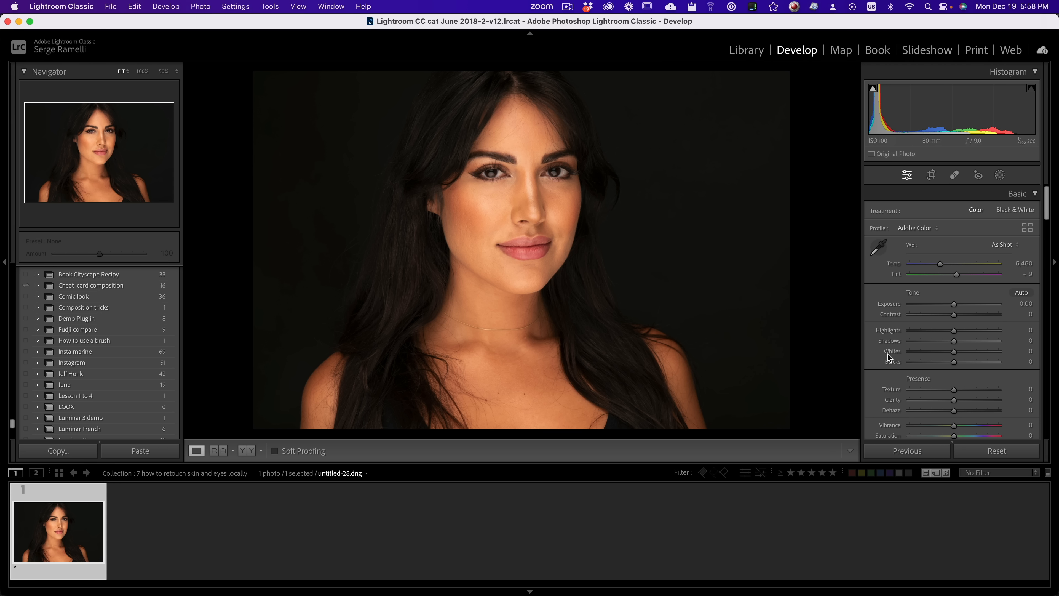
Step: On the portrait photo, create a single people mask for Person 1 covering Face Skin and Body Skin
left_click(999, 175)
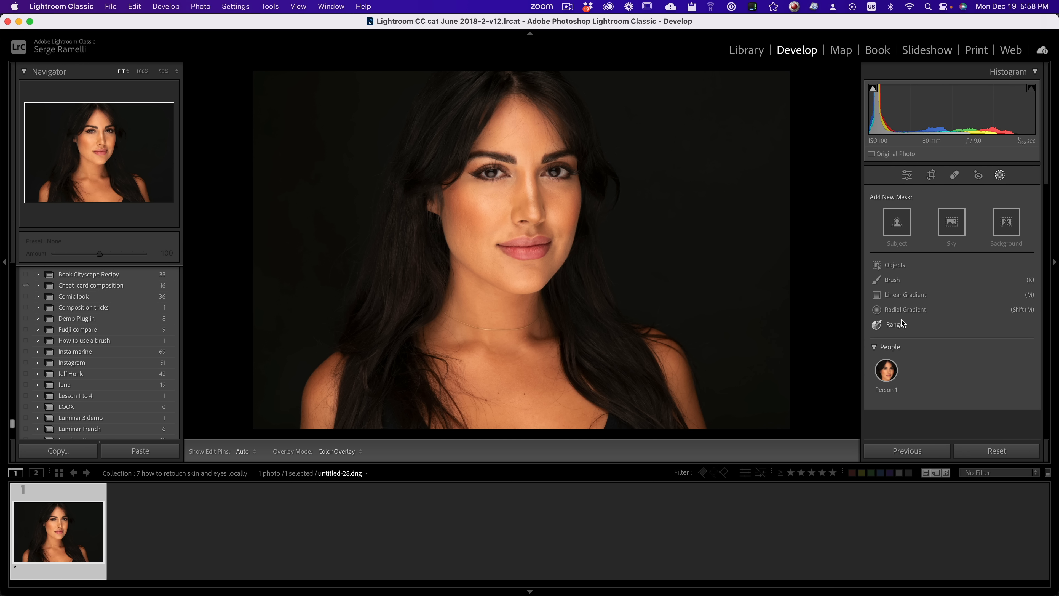
left_click(885, 371)
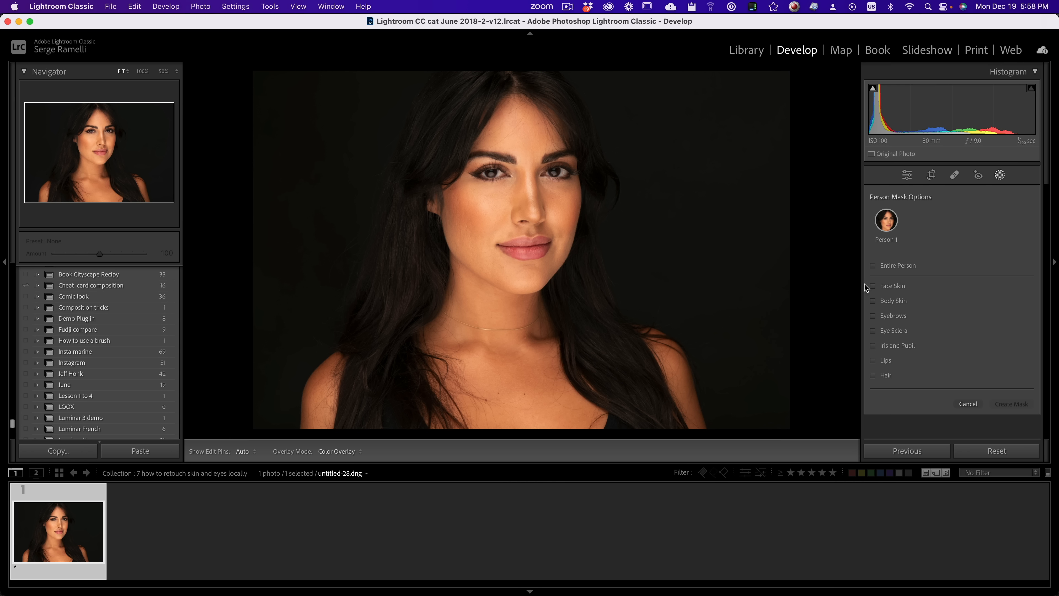
left_click(873, 300)
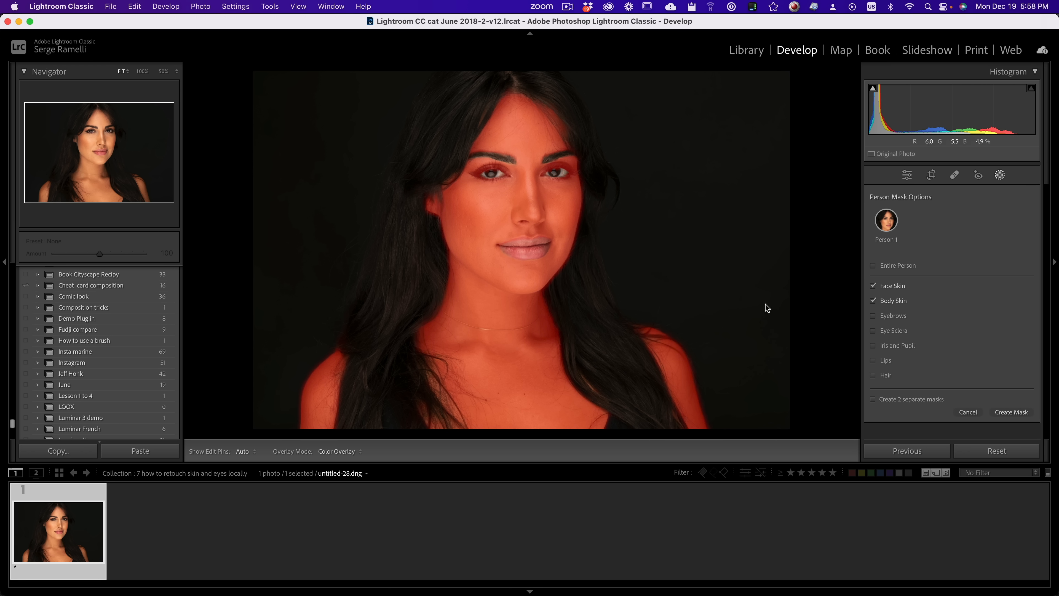
left_click(1011, 412)
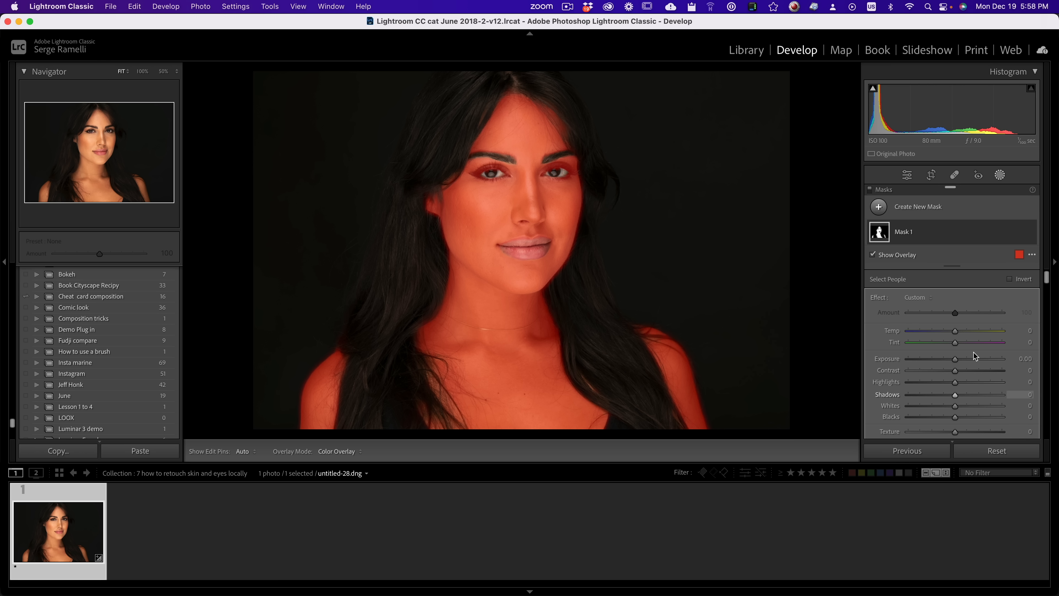
Step: Hide the skin mask's overlay and set its Clarity to -55 to soften the skin
scroll(951, 350, "down", 5)
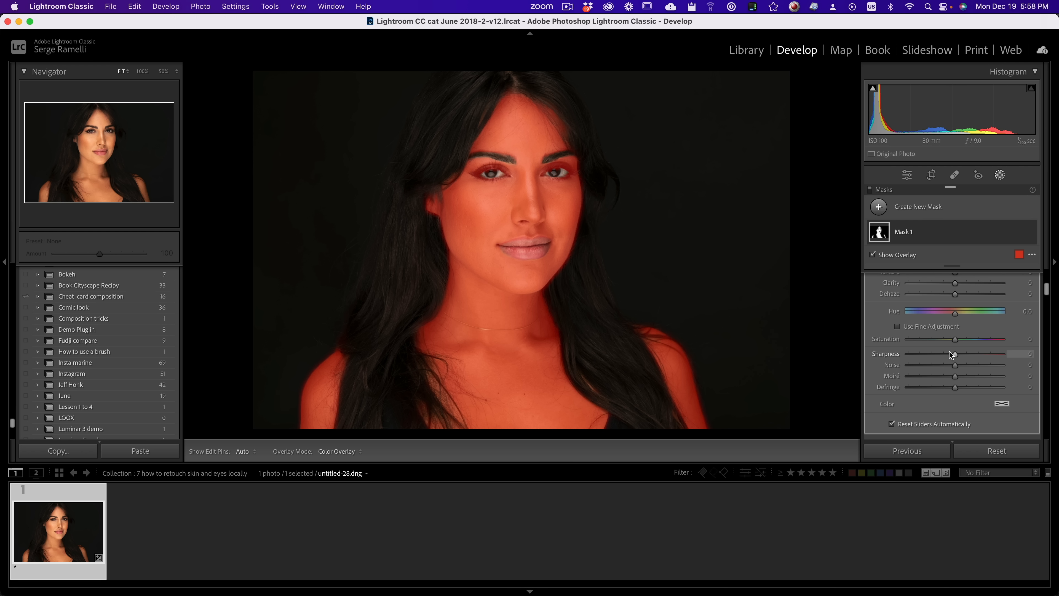
key("o")
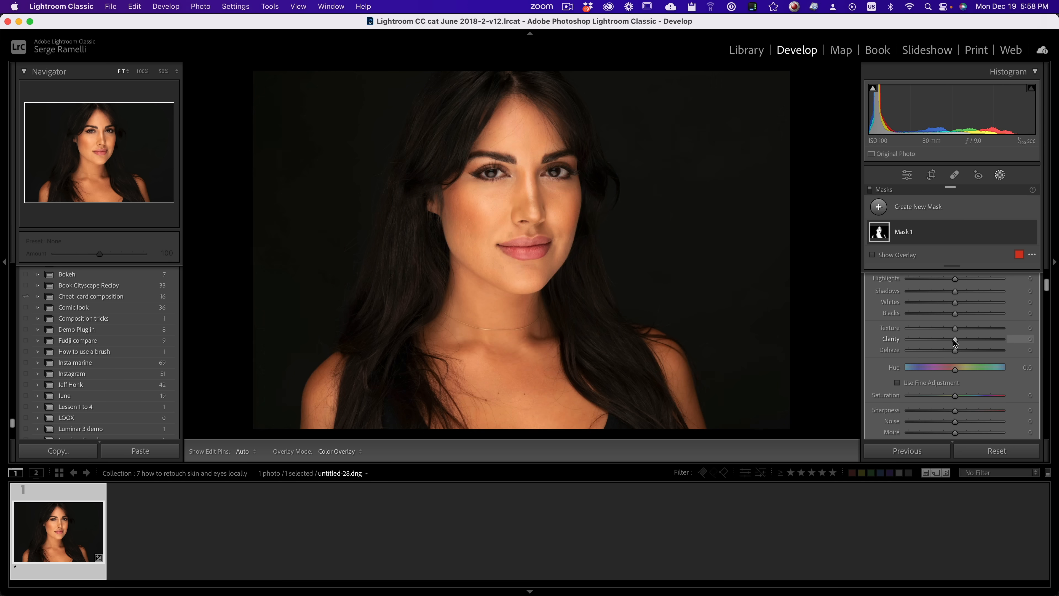
left_click_drag(933, 339, 928, 342)
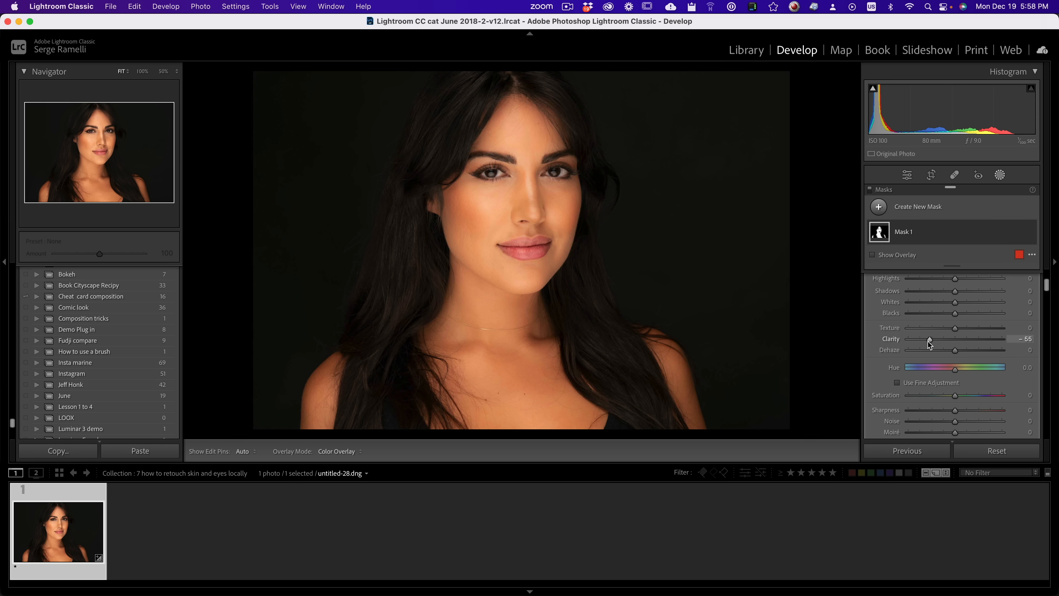
scroll(947, 338, "up", 5)
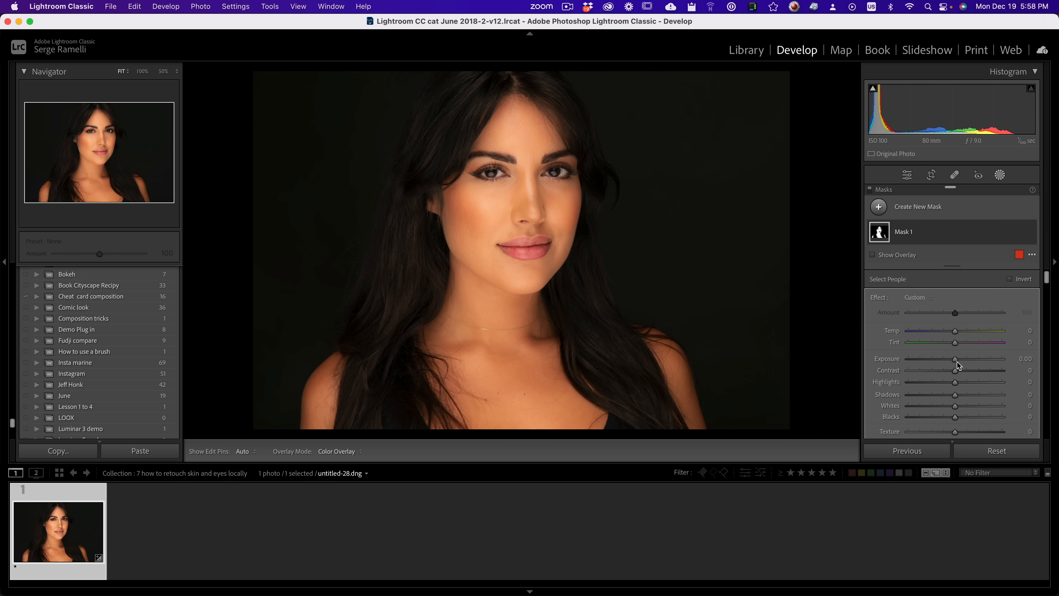
Step: Lower the Exposure of the portrait's skin mask to -0.35
left_click_drag(956, 361, 952, 361)
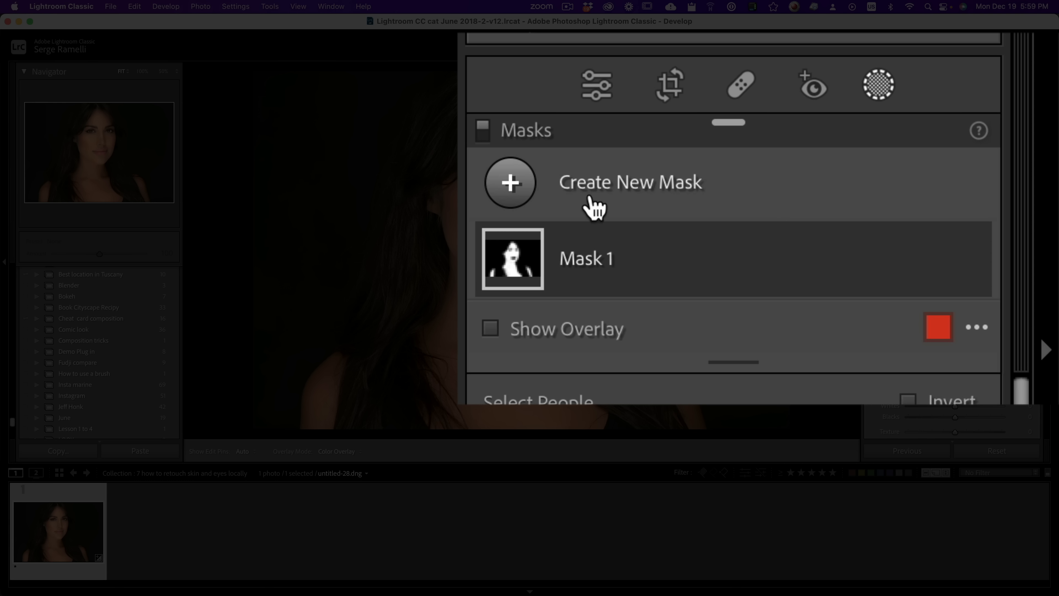
Step: Create a second people mask on the portrait for Person 1, covering only Iris and Pupil
left_click(878, 207)
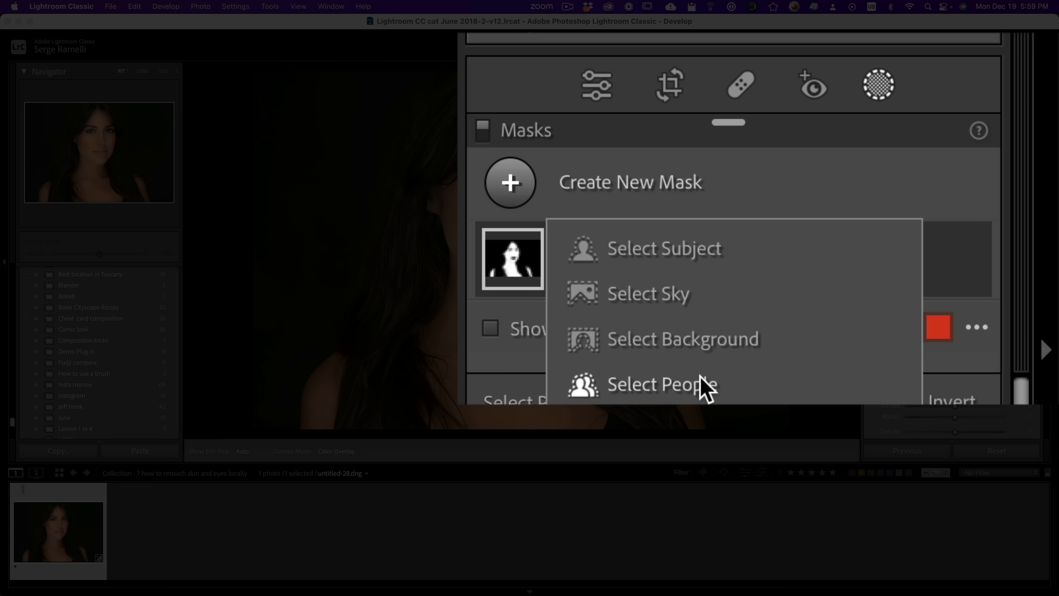
left_click(705, 386)
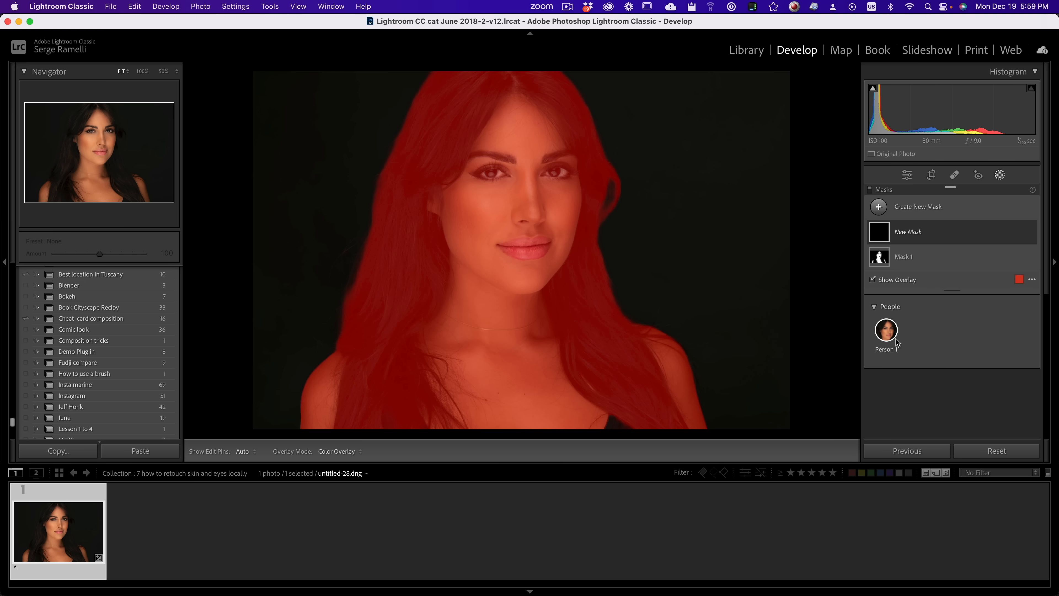
left_click(892, 337)
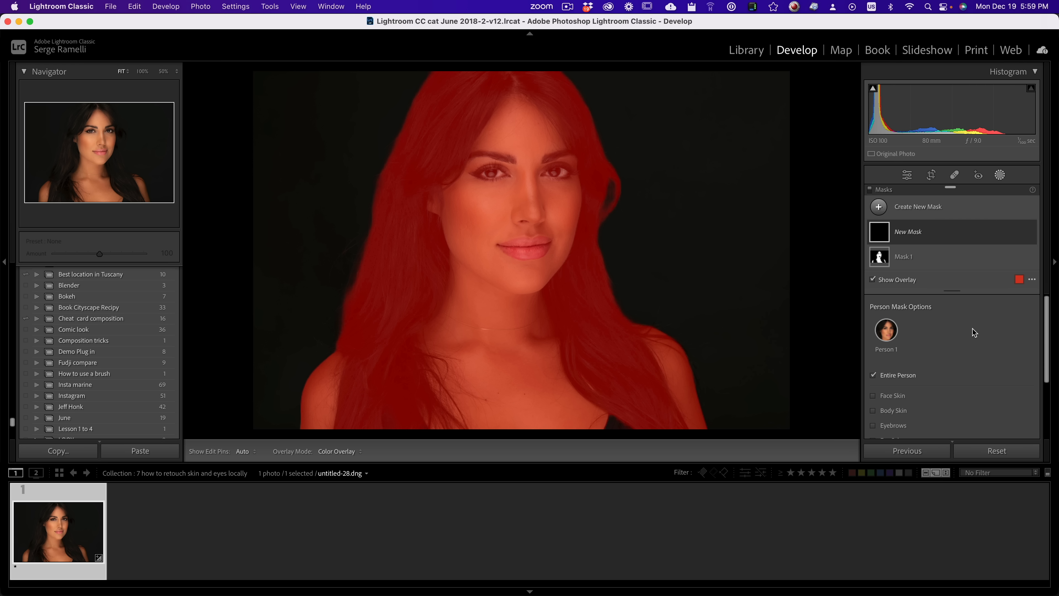
scroll(972, 329, "down", 4)
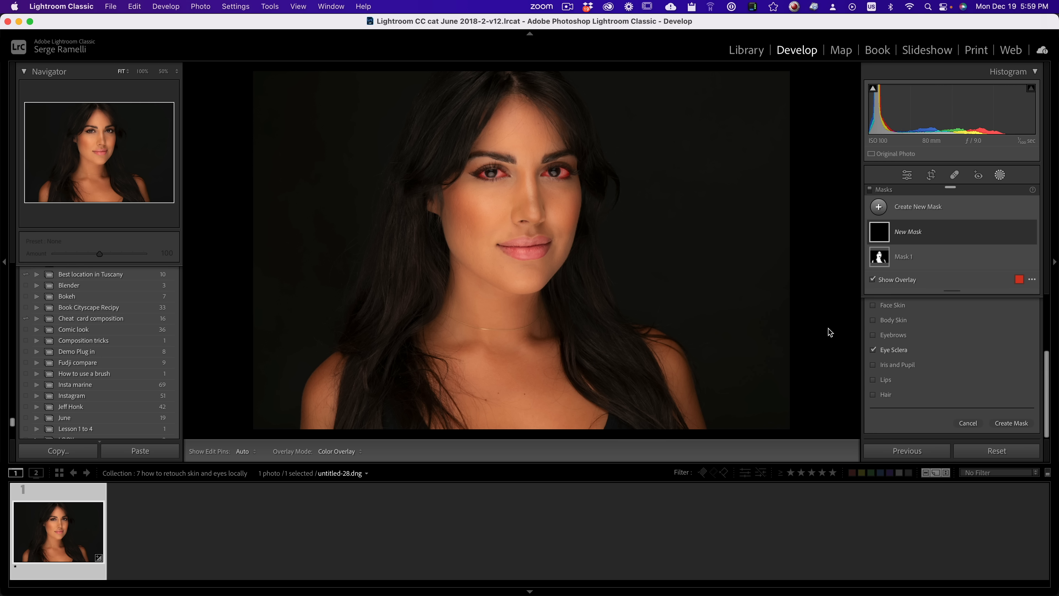
left_click(873, 349)
left_click(872, 365)
left_click(1013, 423)
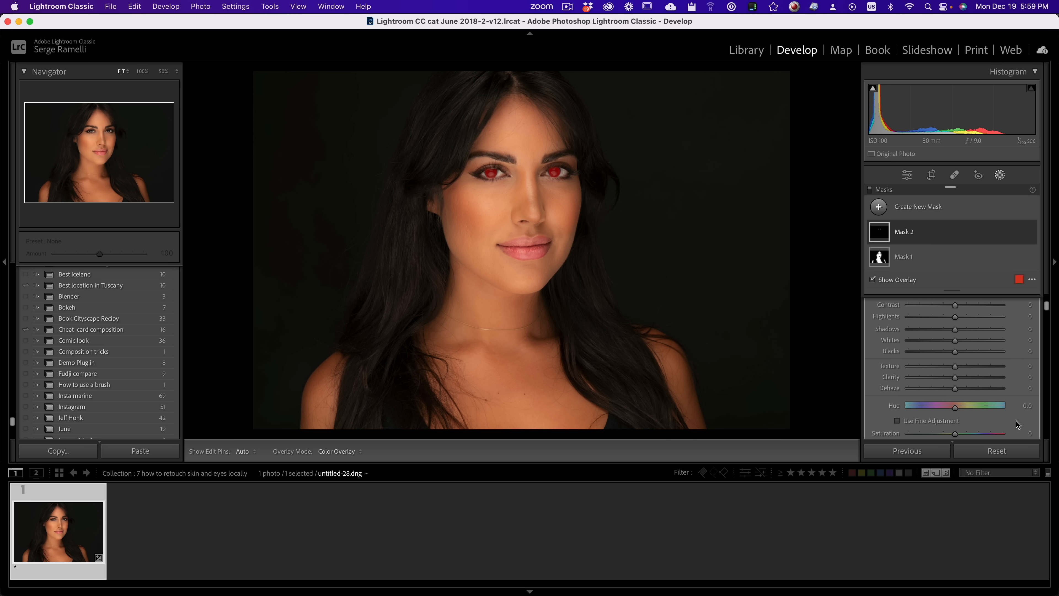
Step: Set the iris and pupil mask's Exposure to 0.49 and Clarity to 35
mouse_move(955, 384)
left_mouse_down()
mouse_move(1015, 385)
mouse_move(961, 390)
left_mouse_up()
scroll(962, 384, "down", 2)
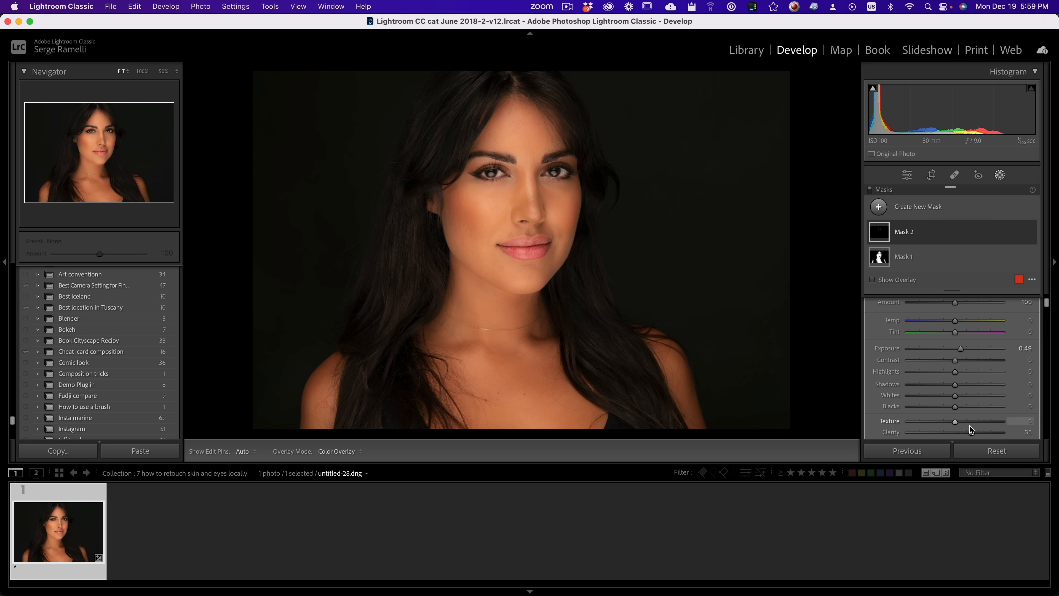
Step: Create a third people mask on the portrait covering only the Lips
left_click(878, 207)
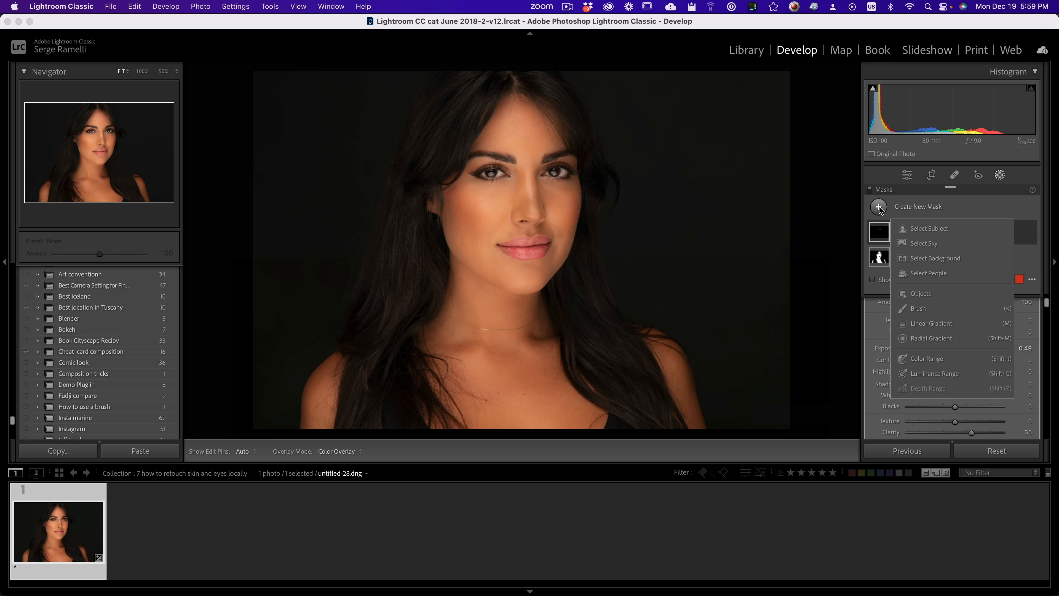
left_click(938, 272)
scroll(924, 357, "down", 5)
left_click(876, 380)
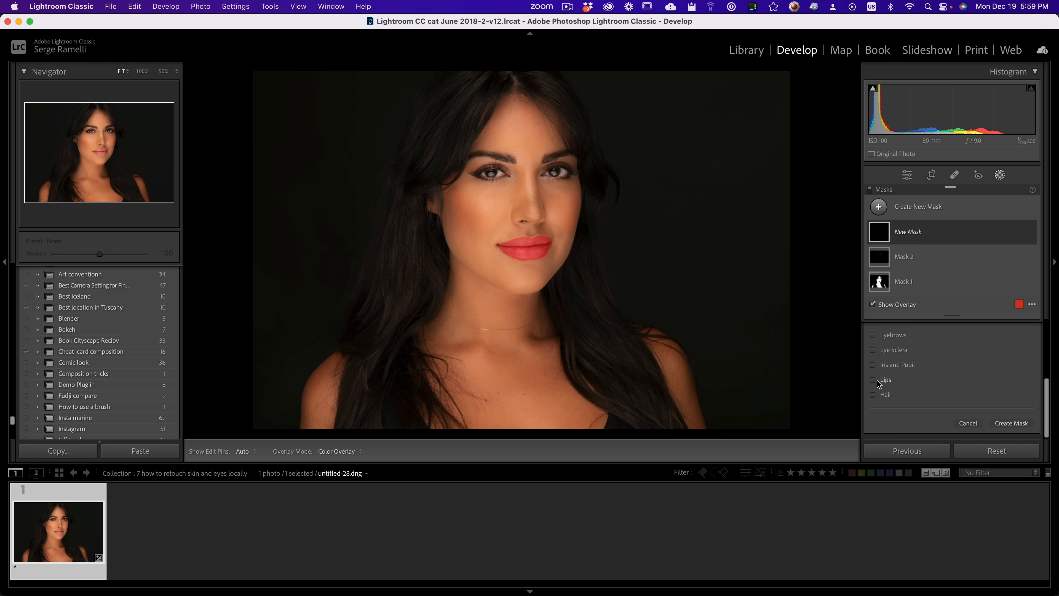
left_click(1014, 423)
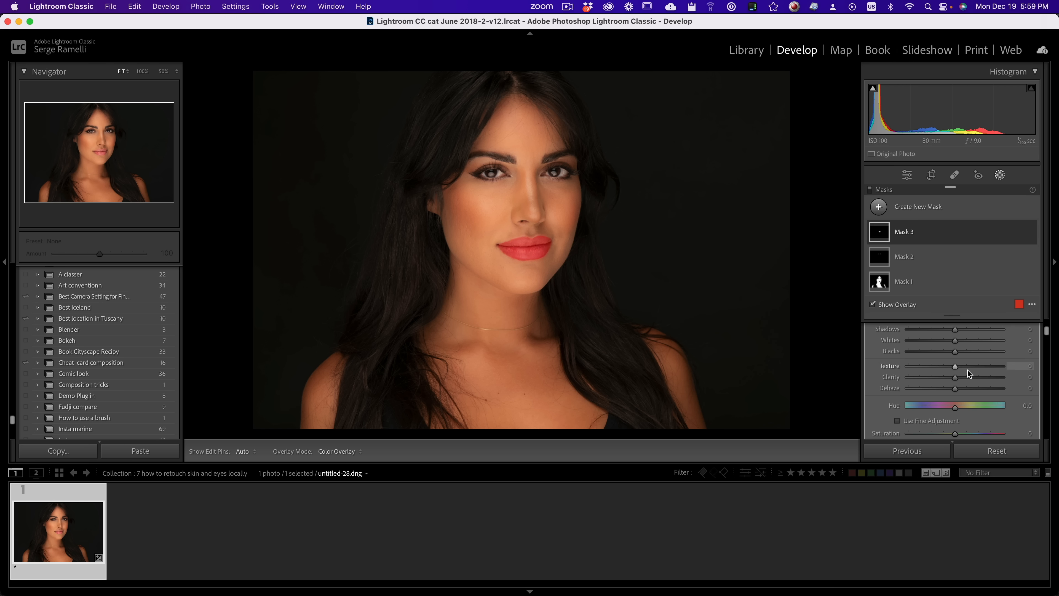
Step: Set the lips mask's Saturation to 93, and toggle the mask's visibility to compare before and after
scroll(964, 359, "up", 2)
scroll(964, 360, "down", 3)
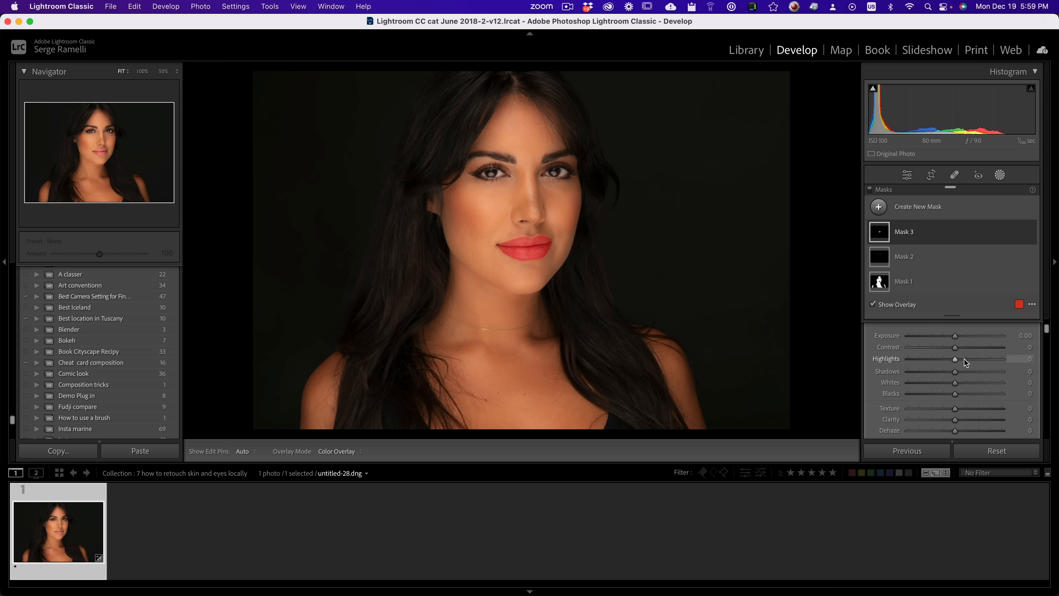
left_click_drag(954, 415, 999, 417)
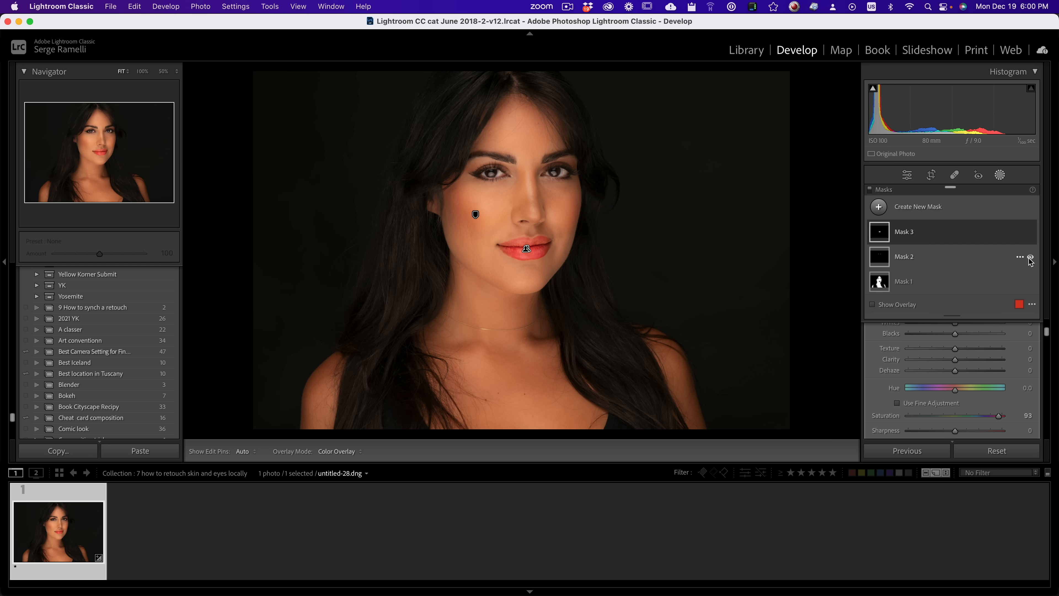
left_click(1032, 233)
left_click(1031, 233)
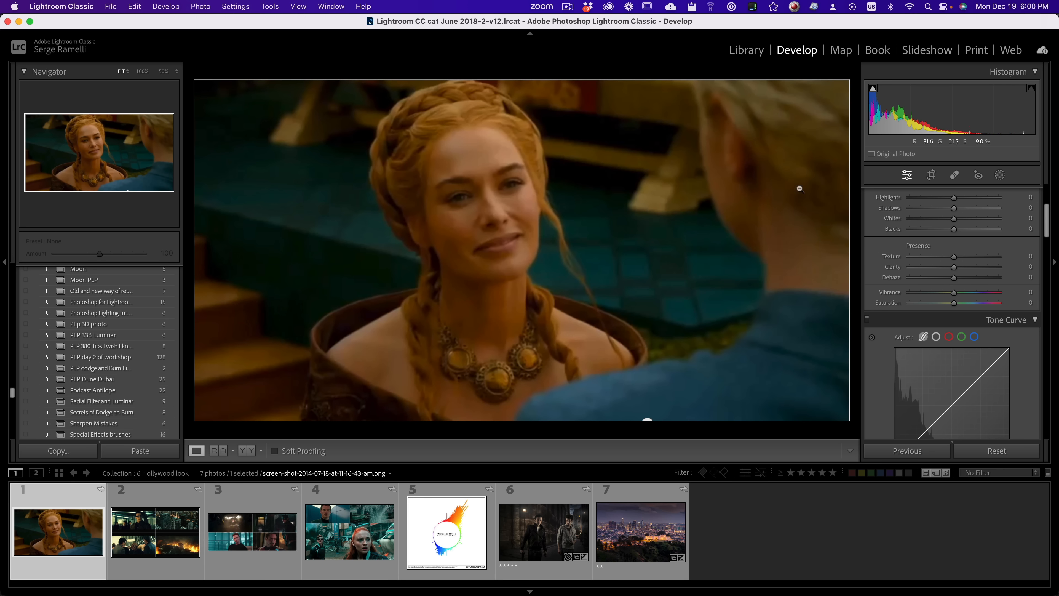
Step: Go through the film stills and the color wheel image in the Hollywood look collection to examine their color palettes
left_click(174, 518)
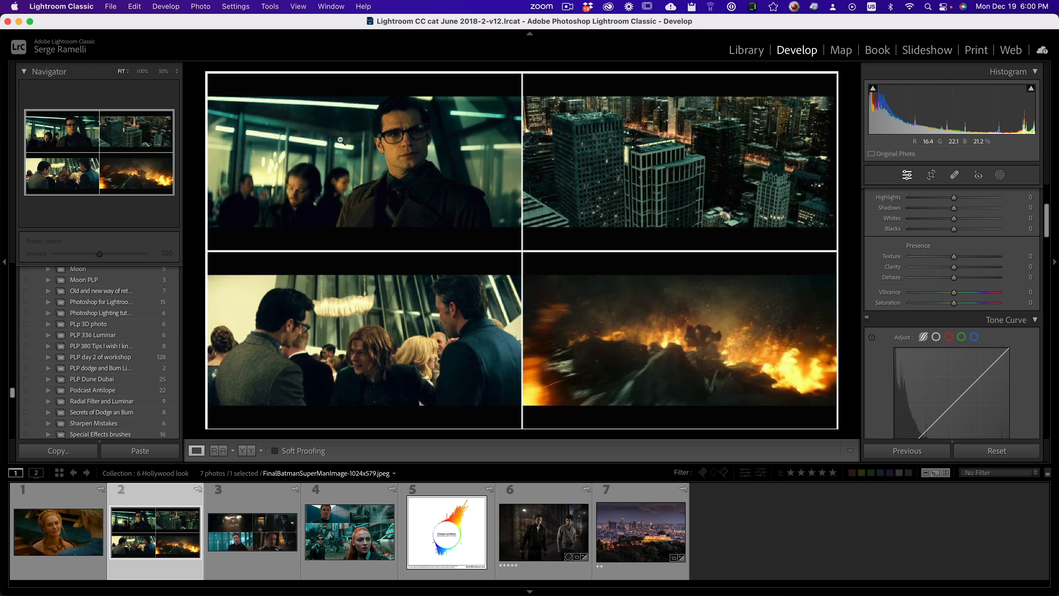
left_click(246, 522)
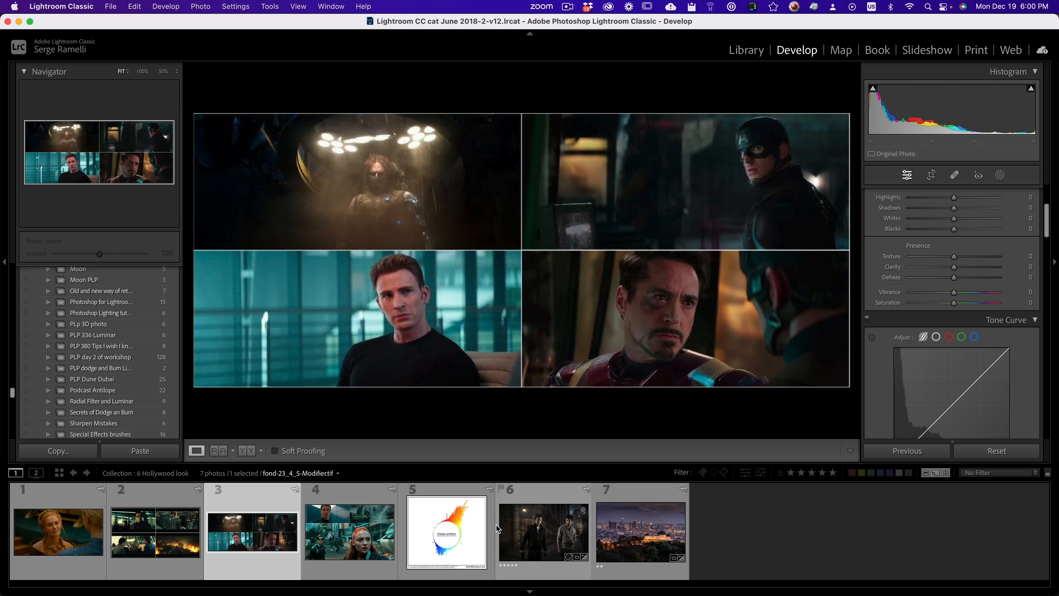
left_click(347, 538)
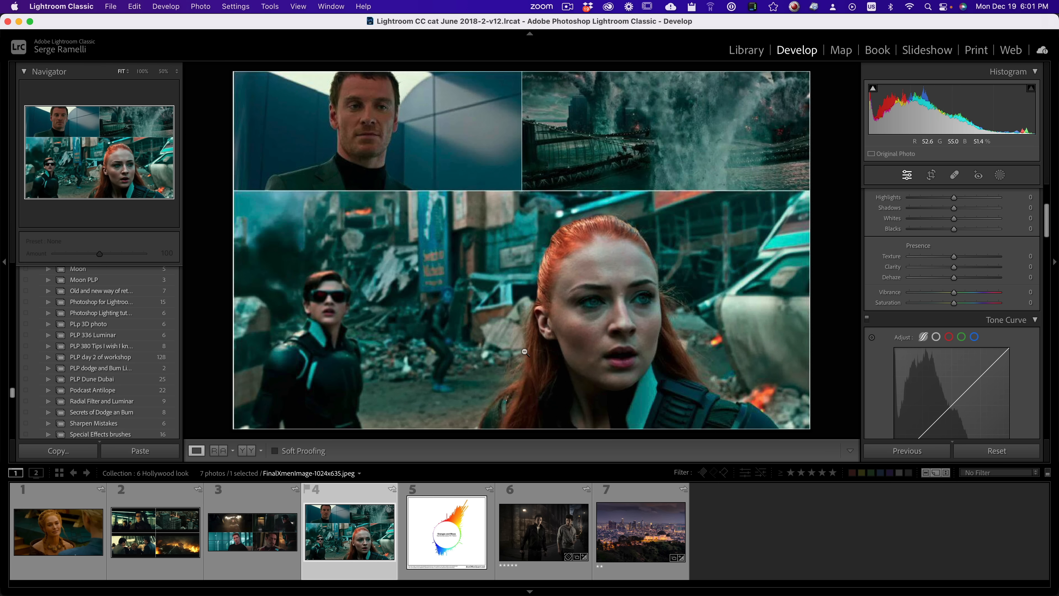
key("Right")
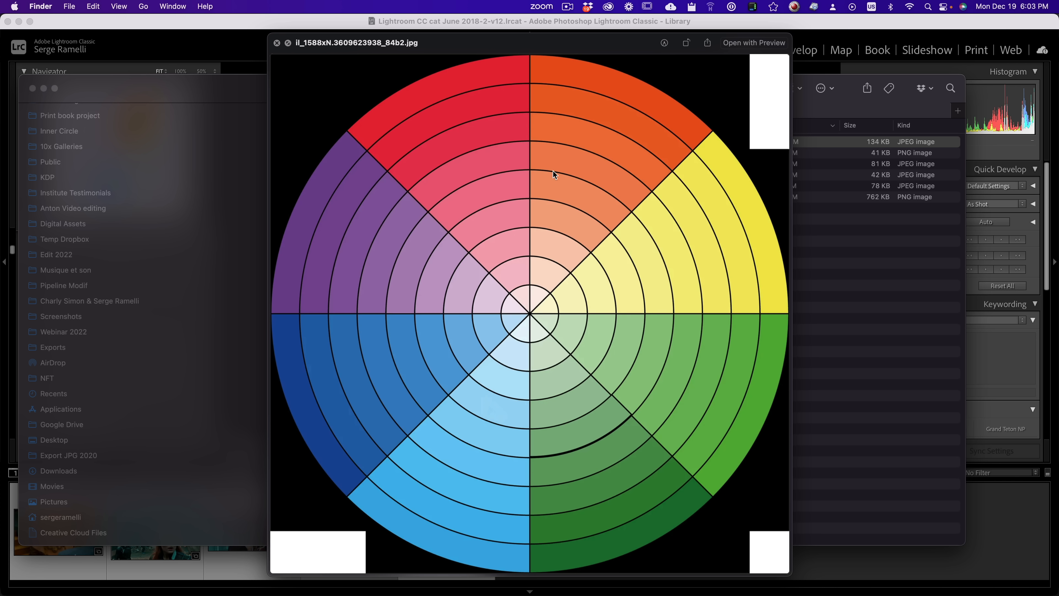
Step: Switch back to Lightroom Classic and use Color Grading to tint the shadows of the two-men night street photo blue, hue 217, saturation 73
key("super+Tab")
key("super+Tab")
key("super+shift+Tab")
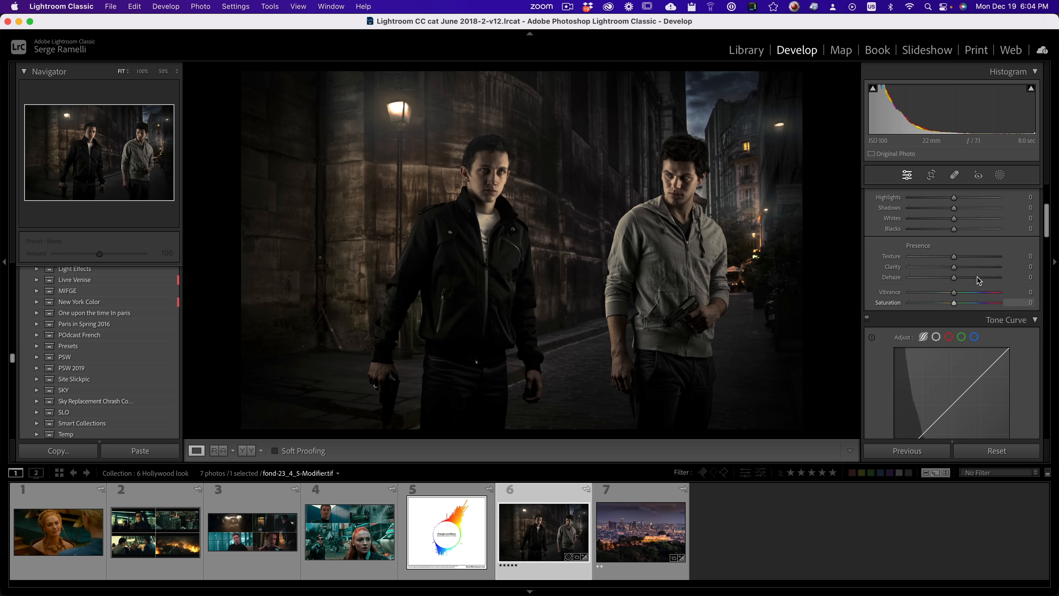
left_click_drag(1047, 232, 1049, 293)
scroll(1050, 289, "down", 2)
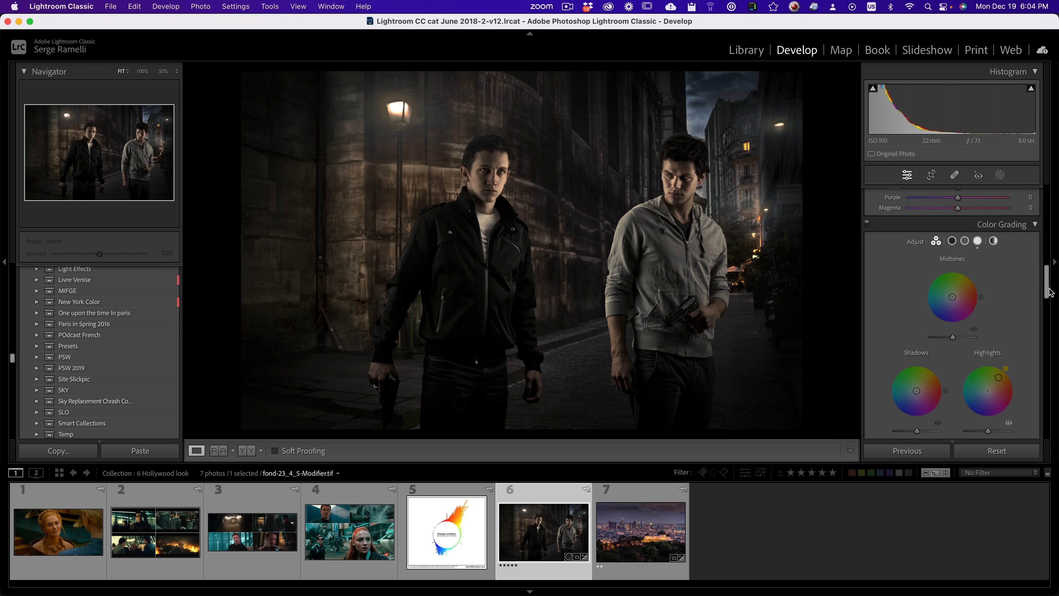
left_click_drag(916, 390, 904, 400)
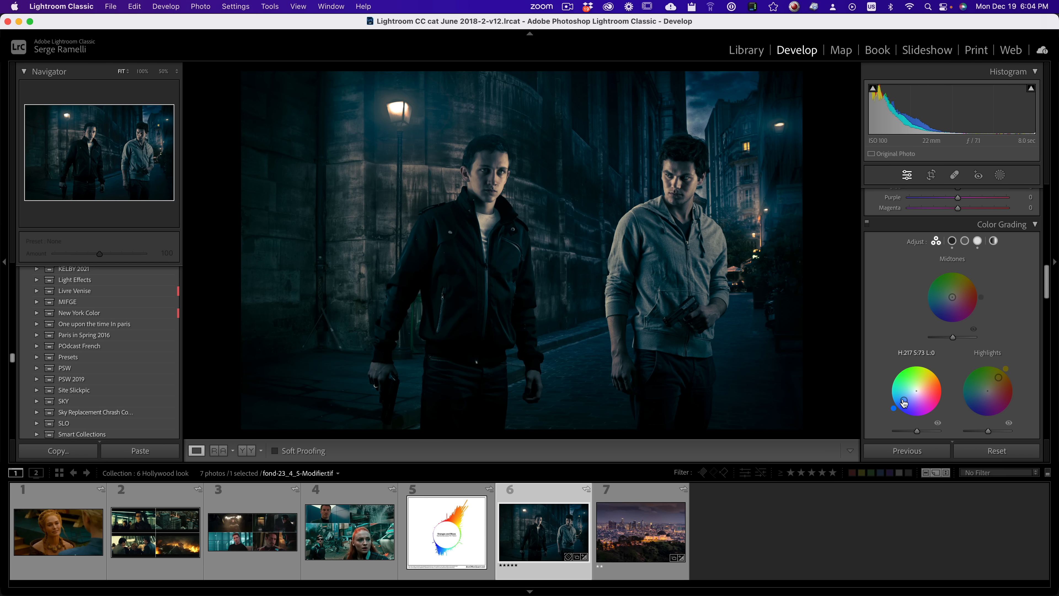
Step: Check the X-Men still for reference and shift the street photo's shadows tint to hue 211, saturation 100
left_click(333, 538)
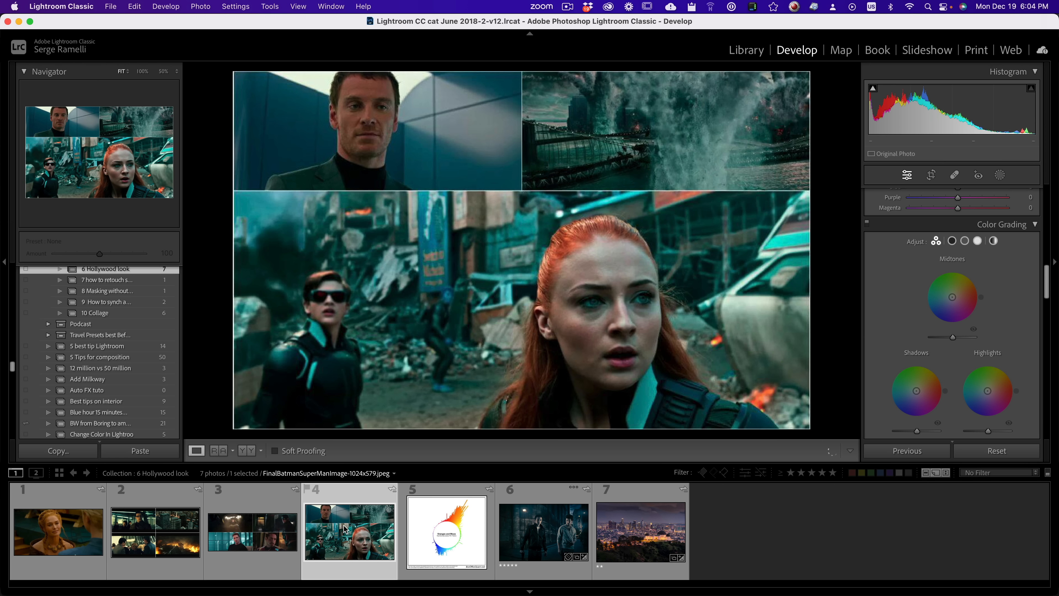
left_click(538, 526)
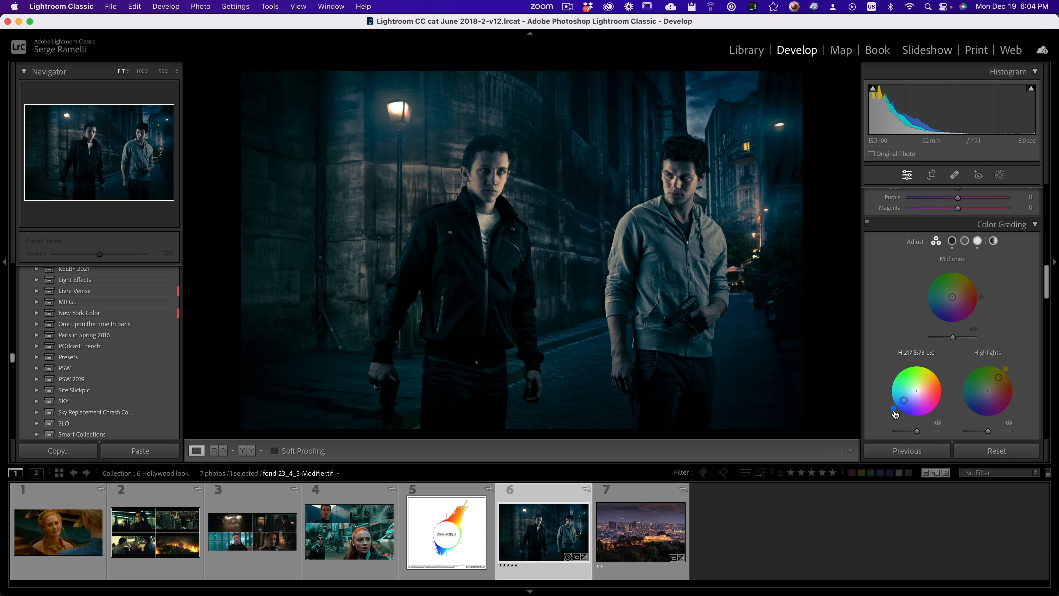
mouse_move(893, 408)
left_mouse_down()
mouse_move(888, 401)
mouse_move(894, 410)
left_mouse_up()
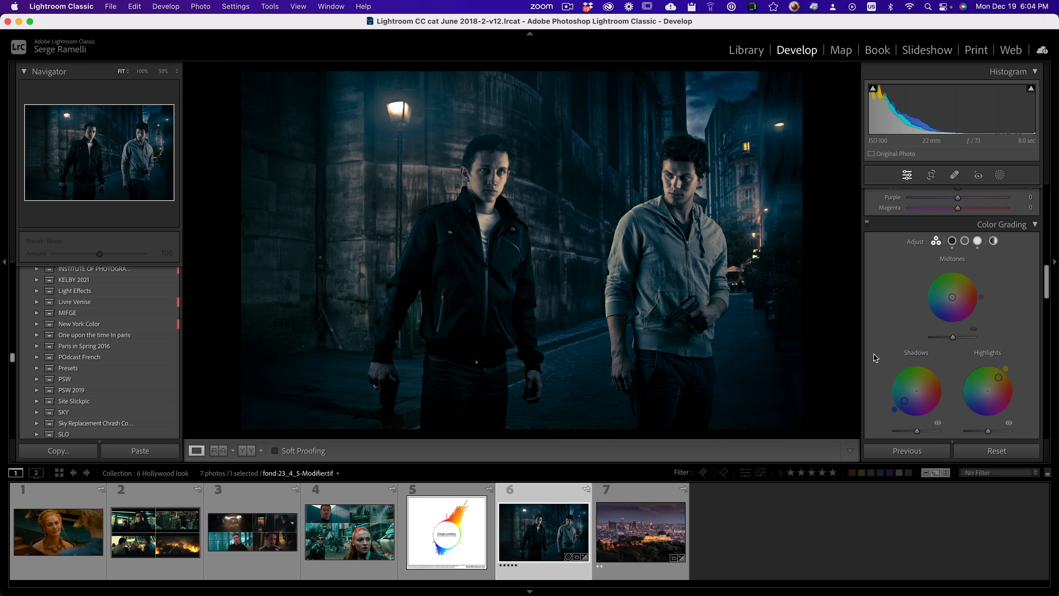
mouse_move(894, 410)
left_mouse_down()
mouse_move(902, 415)
mouse_move(894, 409)
mouse_move(913, 393)
mouse_move(900, 422)
mouse_move(895, 390)
mouse_move(898, 402)
left_mouse_up()
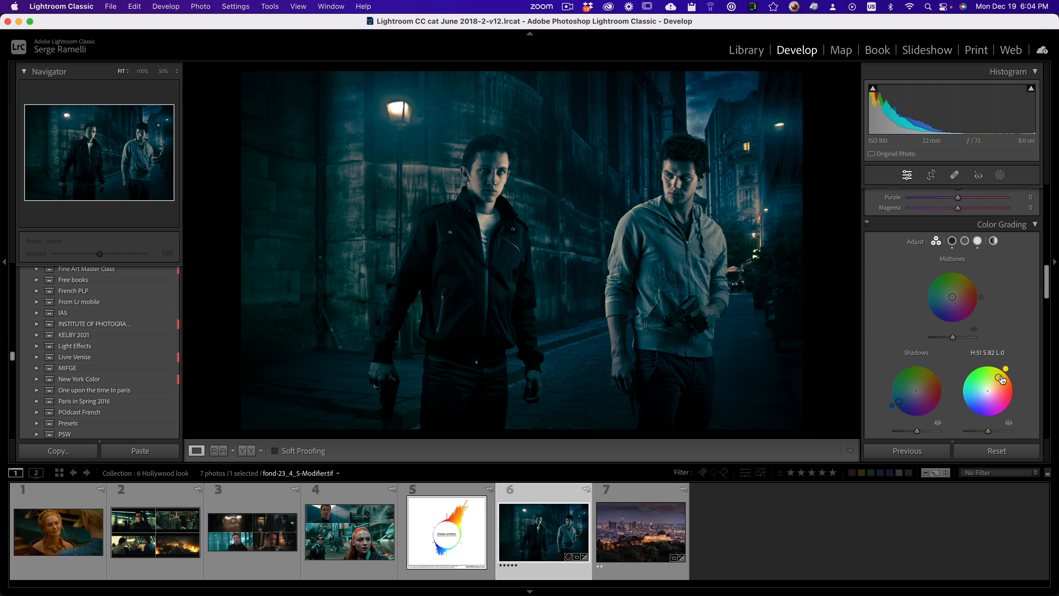
Step: Set the street photo's highlights tint to about hue 39, saturation 100, and toggle the shadows and highlights grading to compare their effects
left_click_drag(998, 377, 1004, 378)
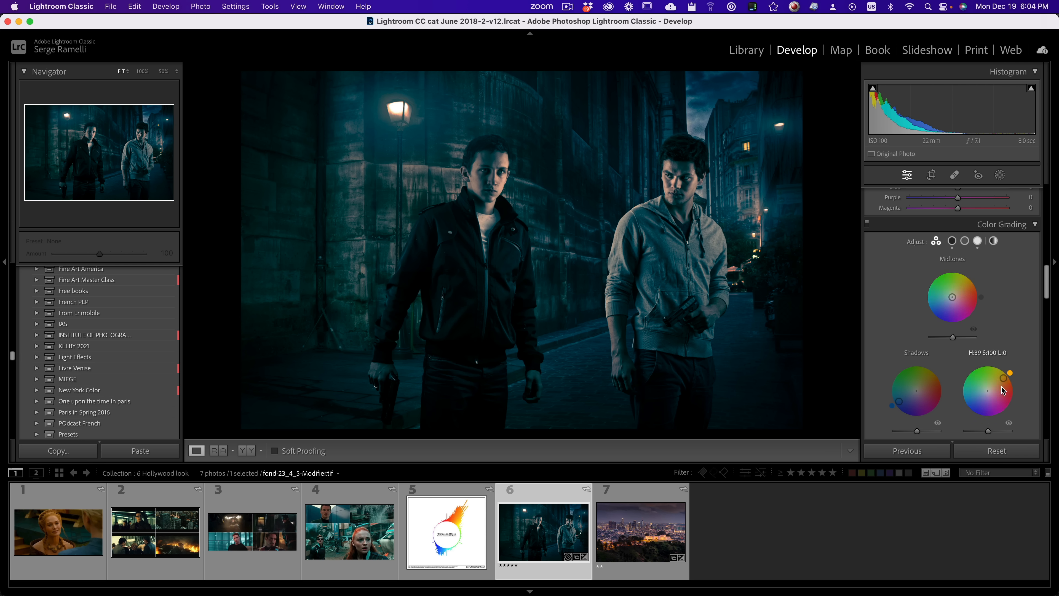
mouse_move(1004, 381)
left_mouse_down()
mouse_move(988, 391)
mouse_move(1003, 378)
left_mouse_up()
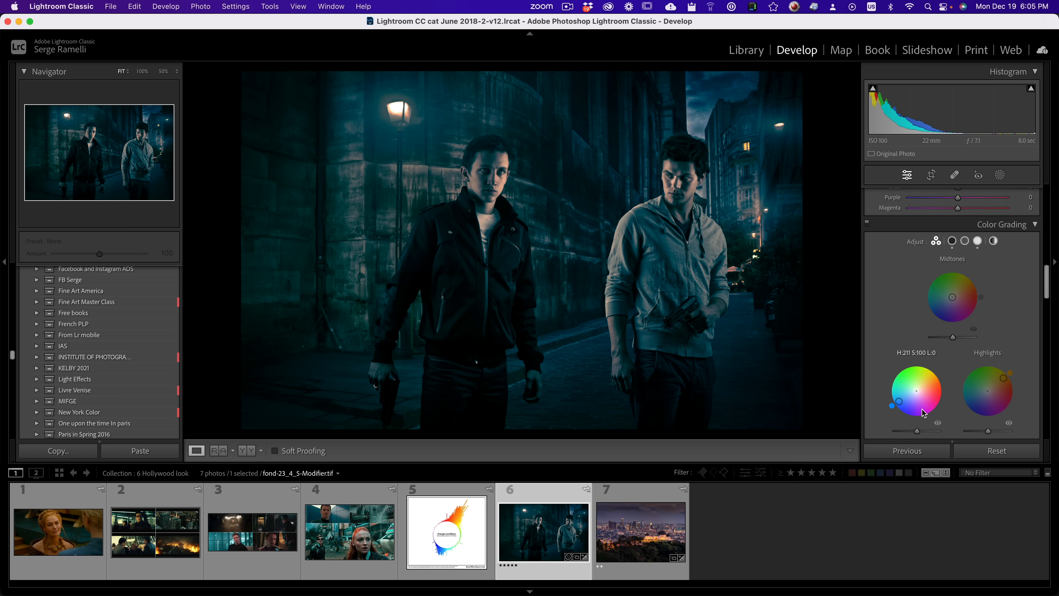
left_click(938, 423)
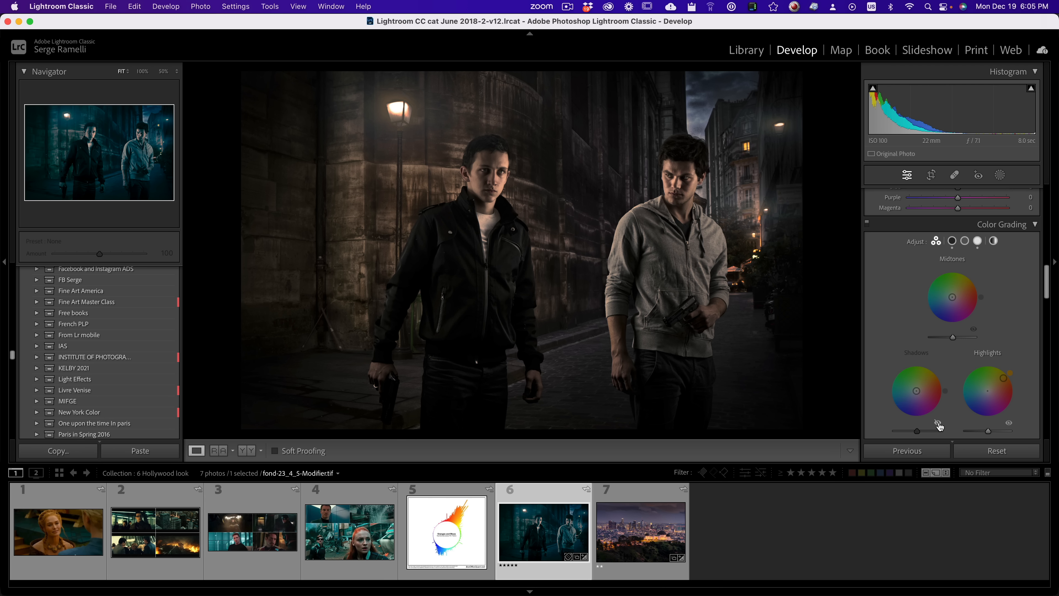
left_click(938, 423)
left_click(1009, 423)
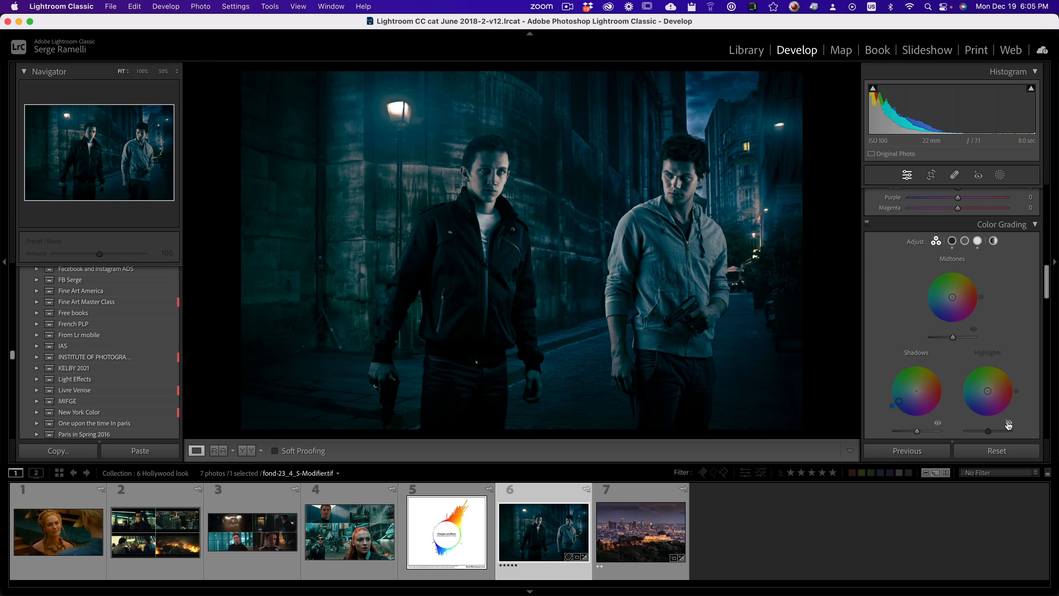
left_click(1008, 423)
Step: Tint the street photo's midtones orange at a slightly reduced saturation
left_click_drag(952, 297, 971, 287)
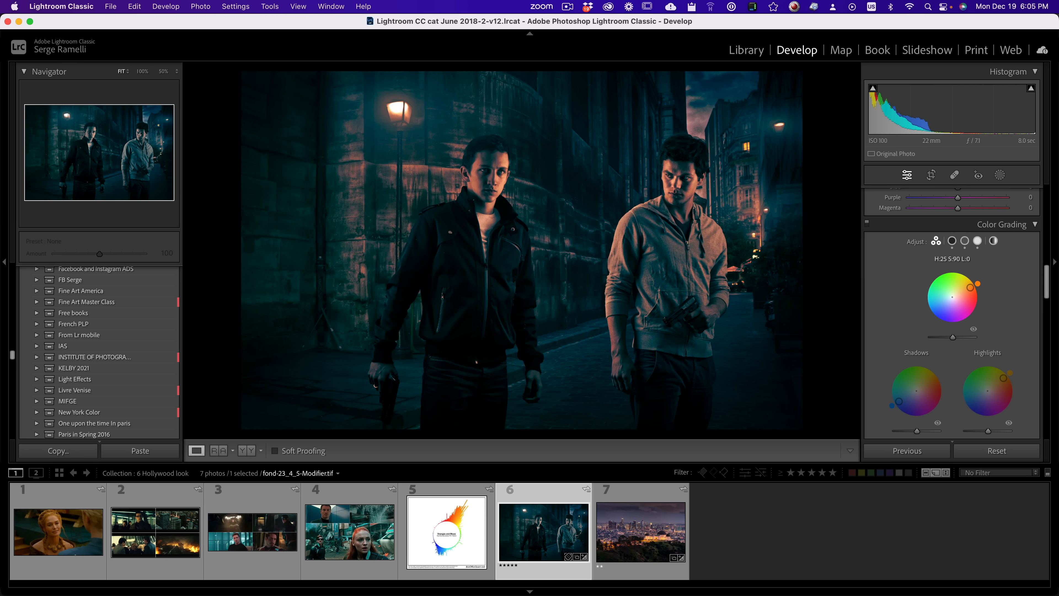
left_click(974, 330)
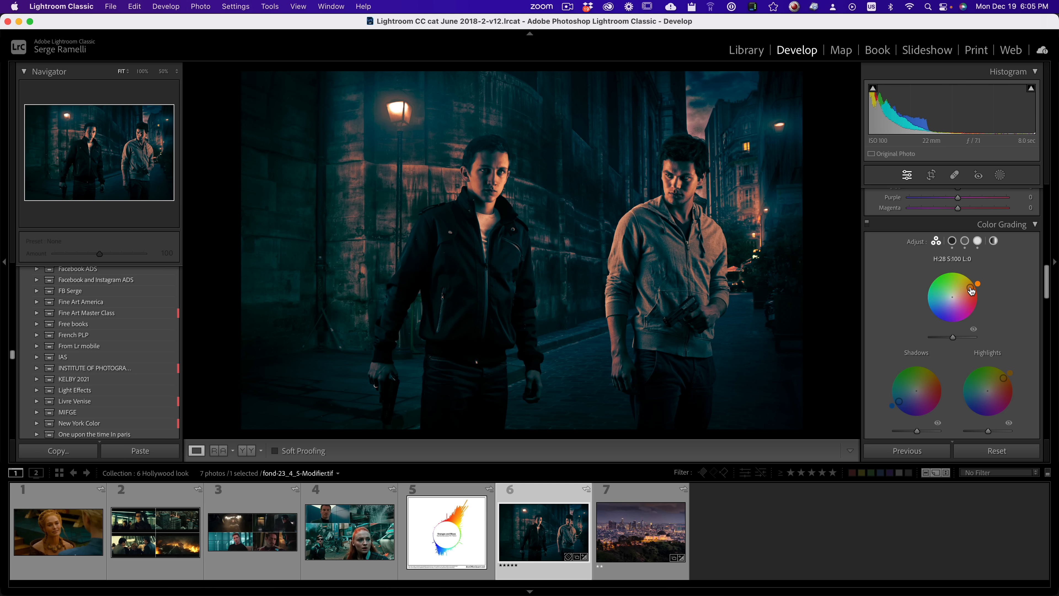
left_click_drag(971, 287, 967, 289)
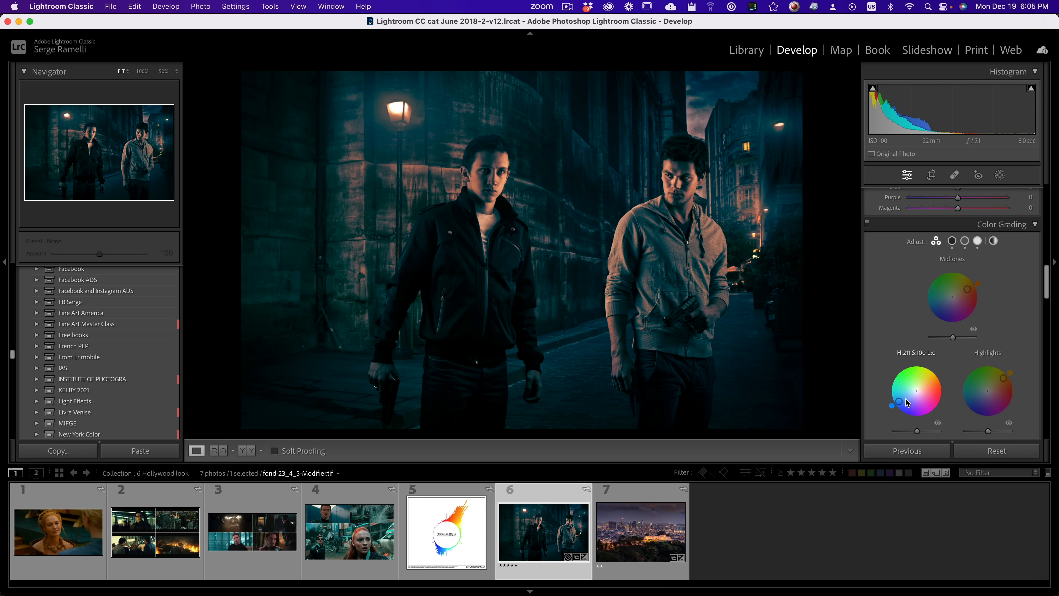
Step: Reduce the saturation of the street photo's blue shadows tint, comparing the look with the Batman-Superman and X-Men stills
left_click_drag(902, 405, 904, 403)
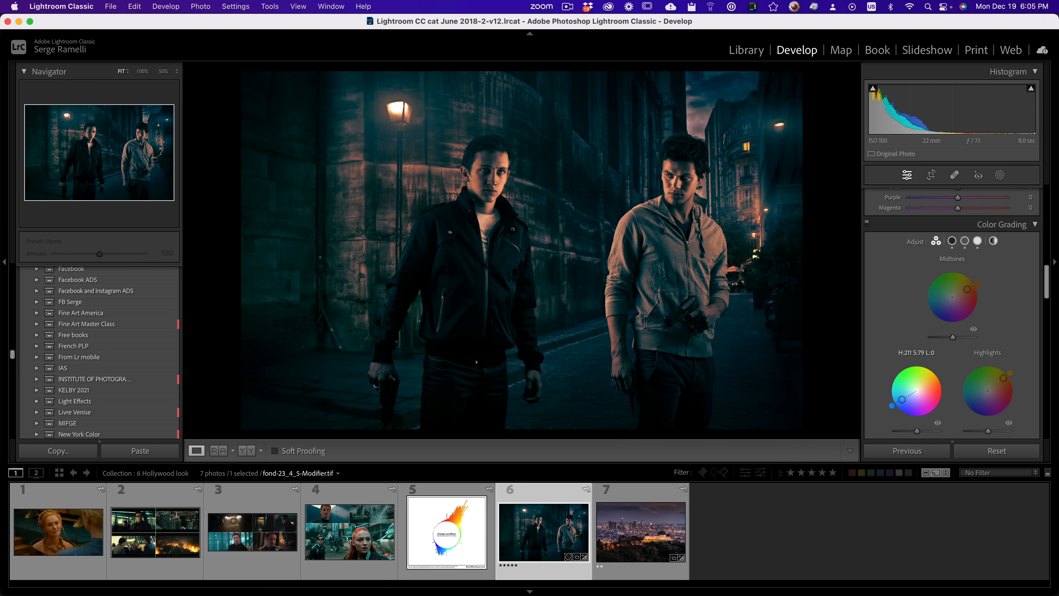
left_click(139, 537)
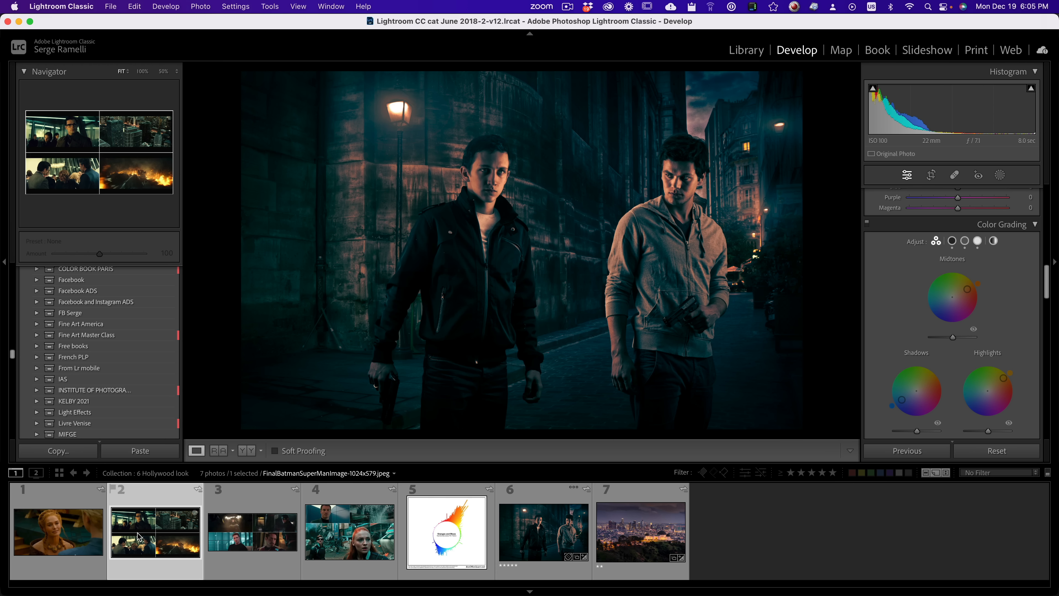
left_click(343, 543)
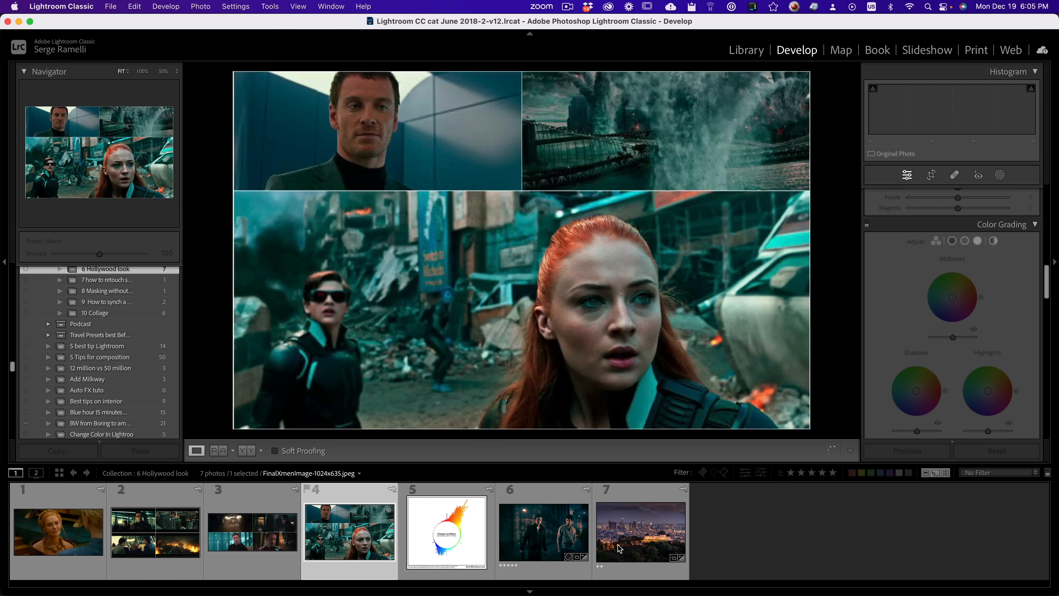
left_click(554, 536)
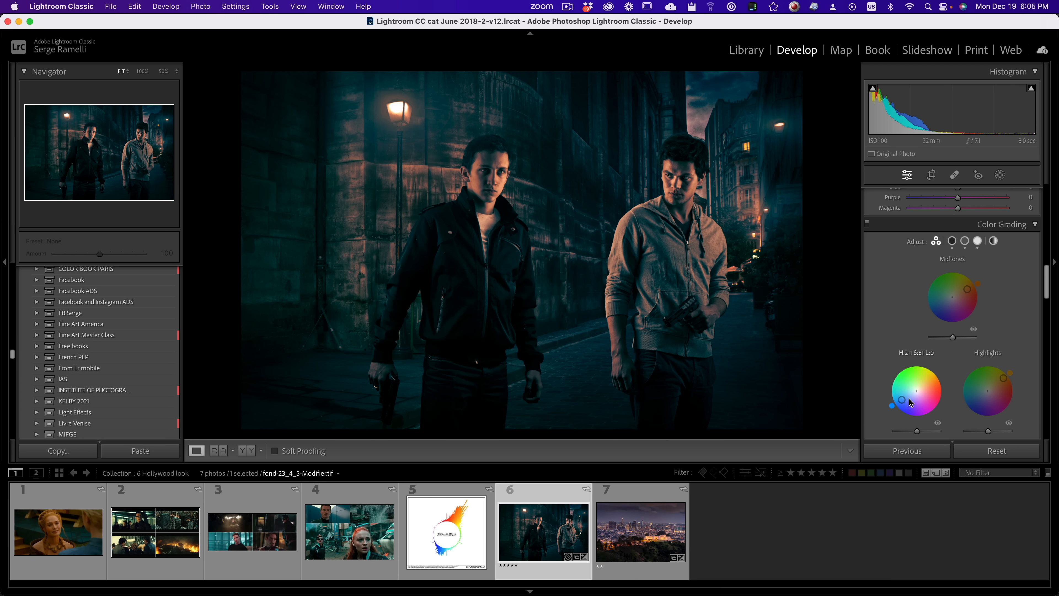
left_click_drag(902, 400, 906, 397)
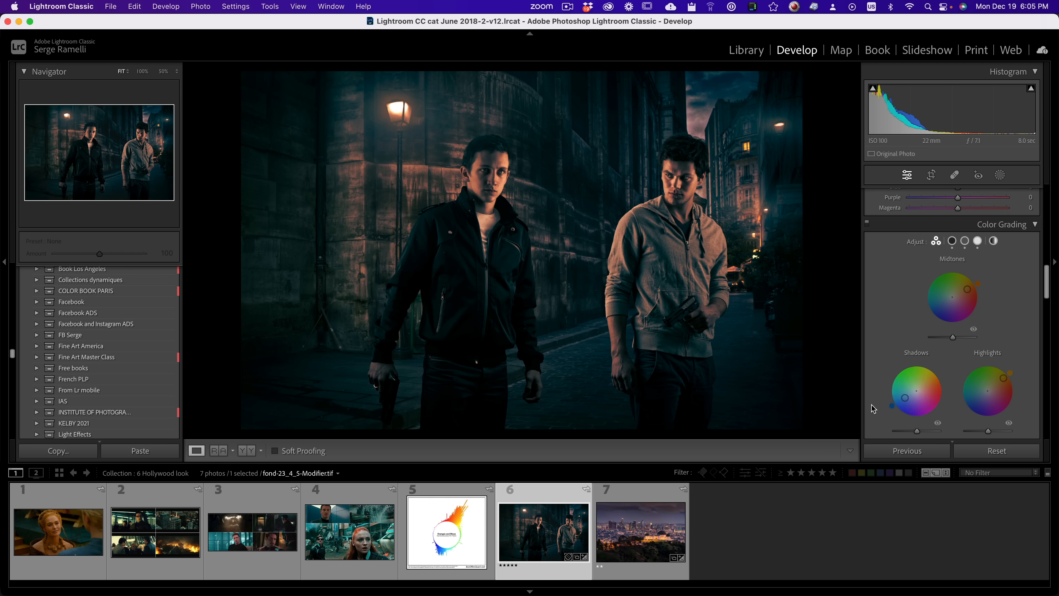
Step: Tint the city skyline photo's shadows teal at hue 207, saturation 93, and its highlights orange, comparing it with the braided-hair film still
left_click(628, 509)
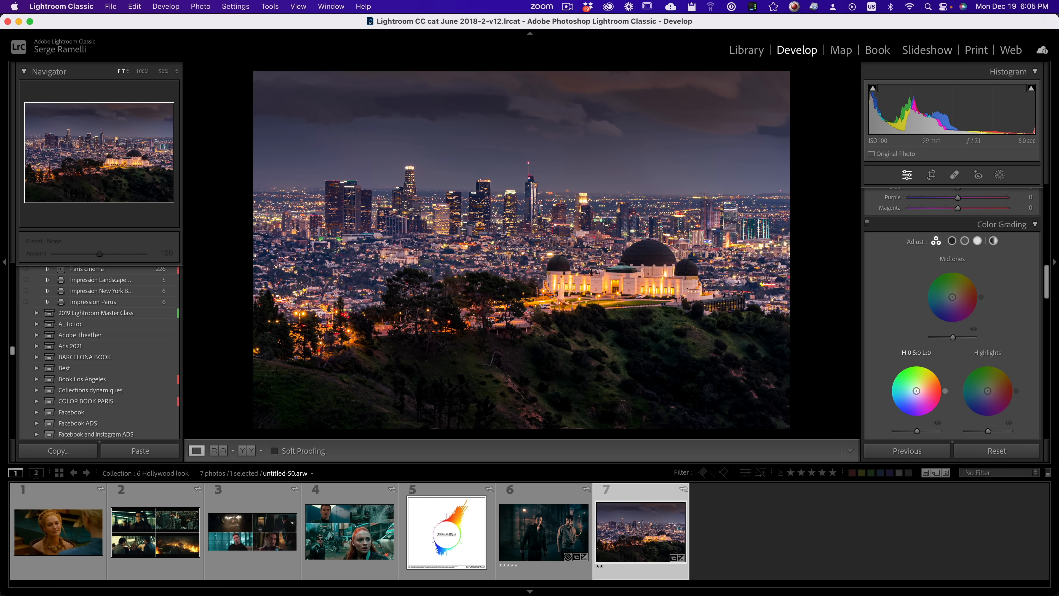
left_click_drag(916, 391, 899, 399)
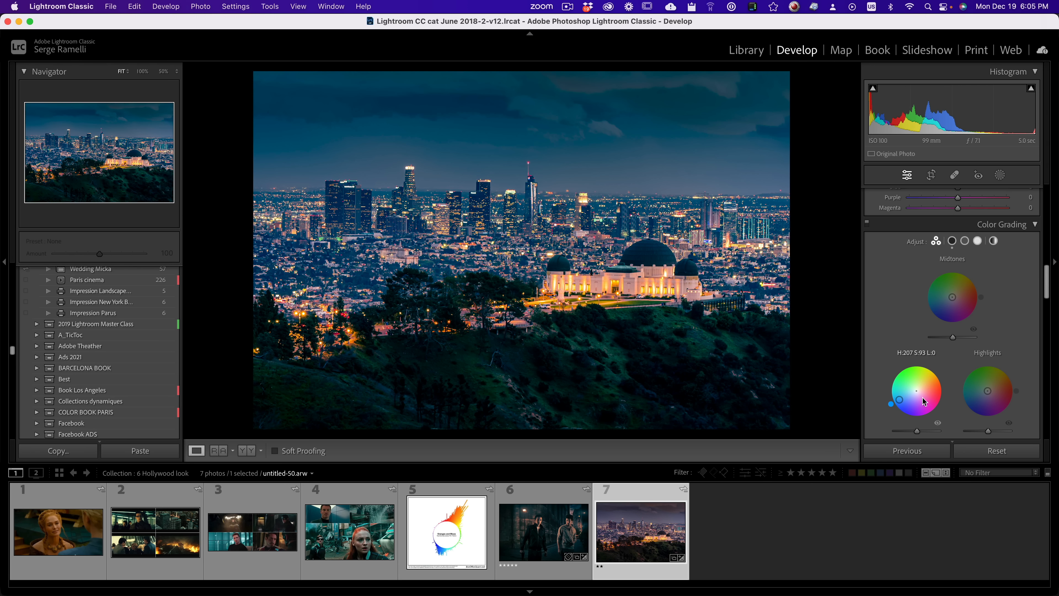
left_click_drag(989, 393, 998, 387)
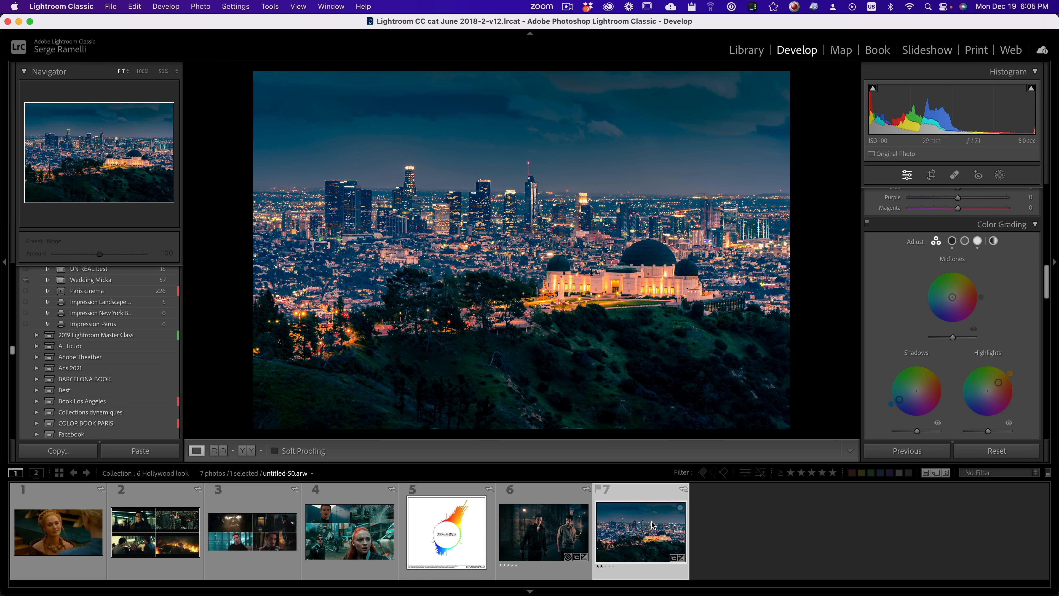
left_click(53, 533)
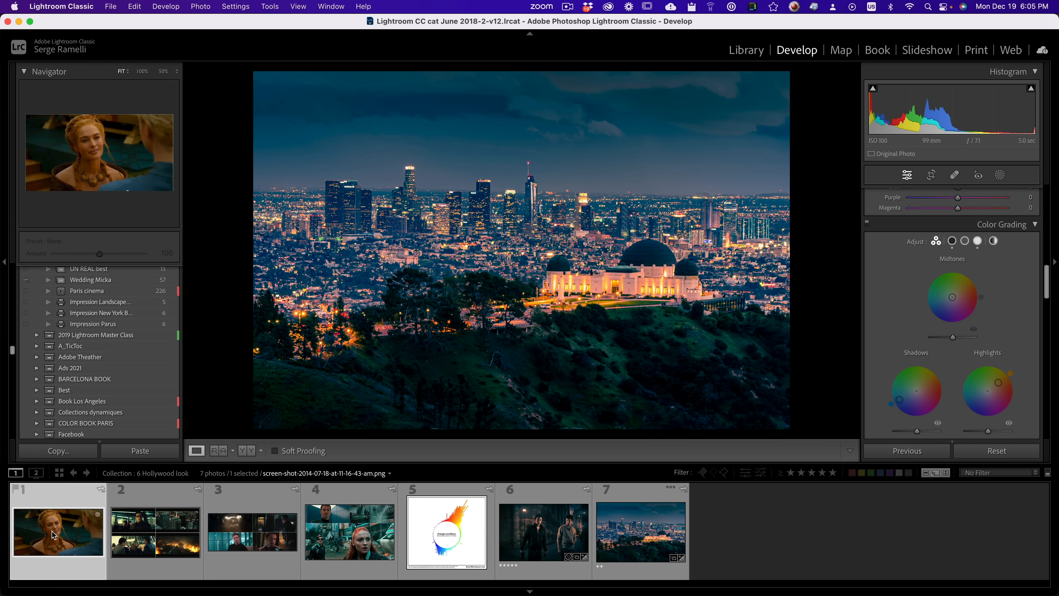
left_click(649, 522)
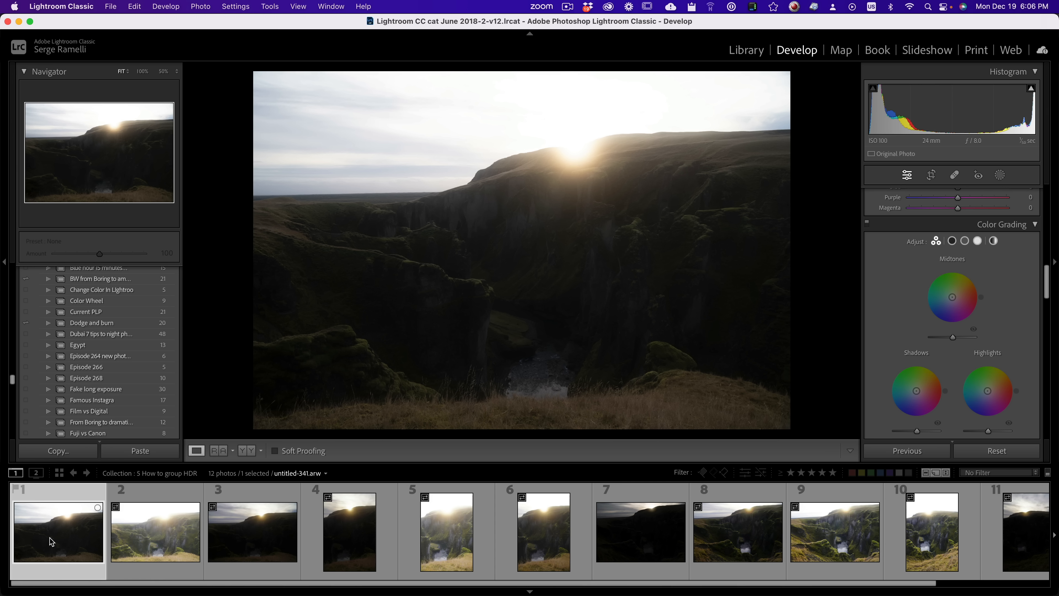
Step: Look through the bracketed canyon sunset exposures in the 5 How to group HDR collection
left_click(350, 533)
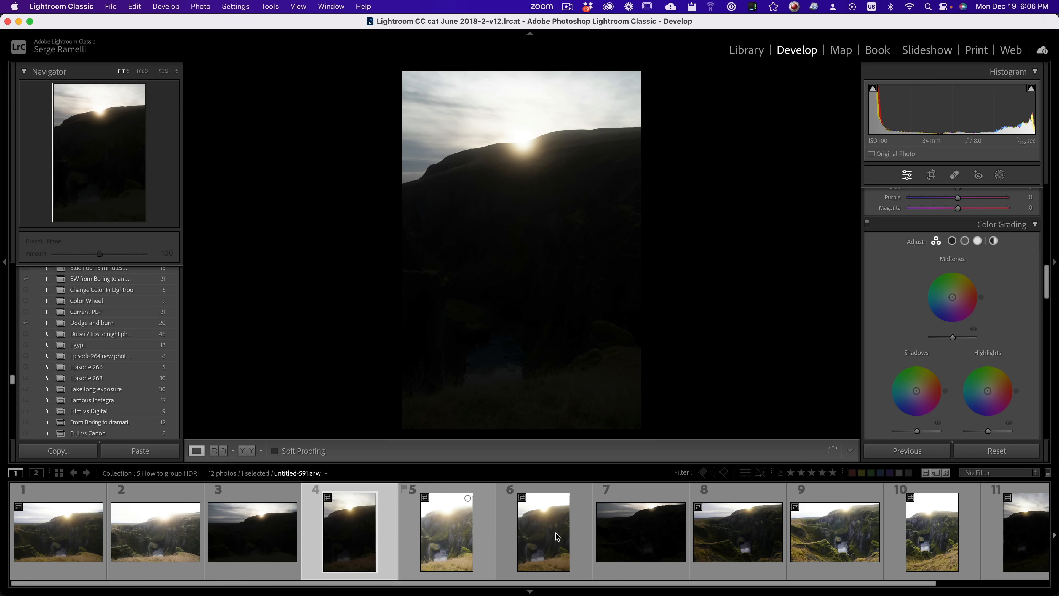
key("Right")
key("Right")
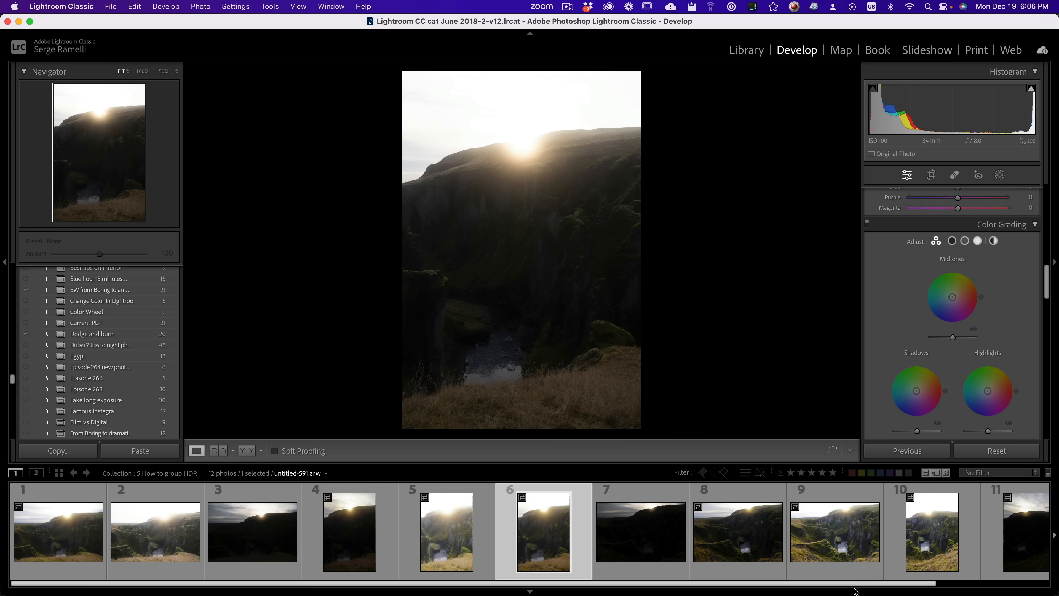
left_click_drag(879, 586, 907, 586)
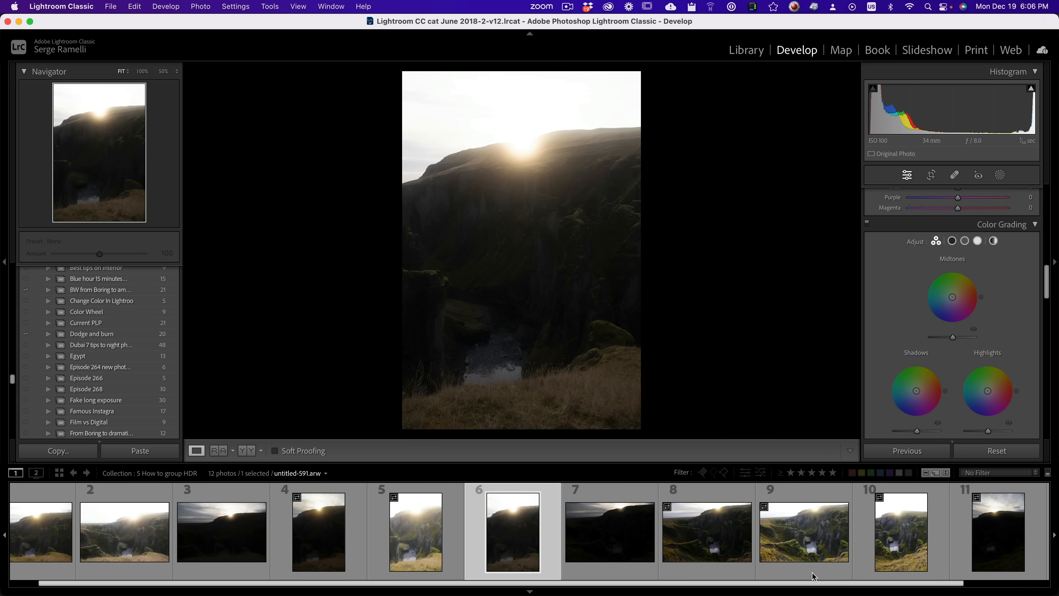
Step: Auto-stack all photos in the HDR collection by capture time, with the time between stacks set to 0:00:00
key("super+a")
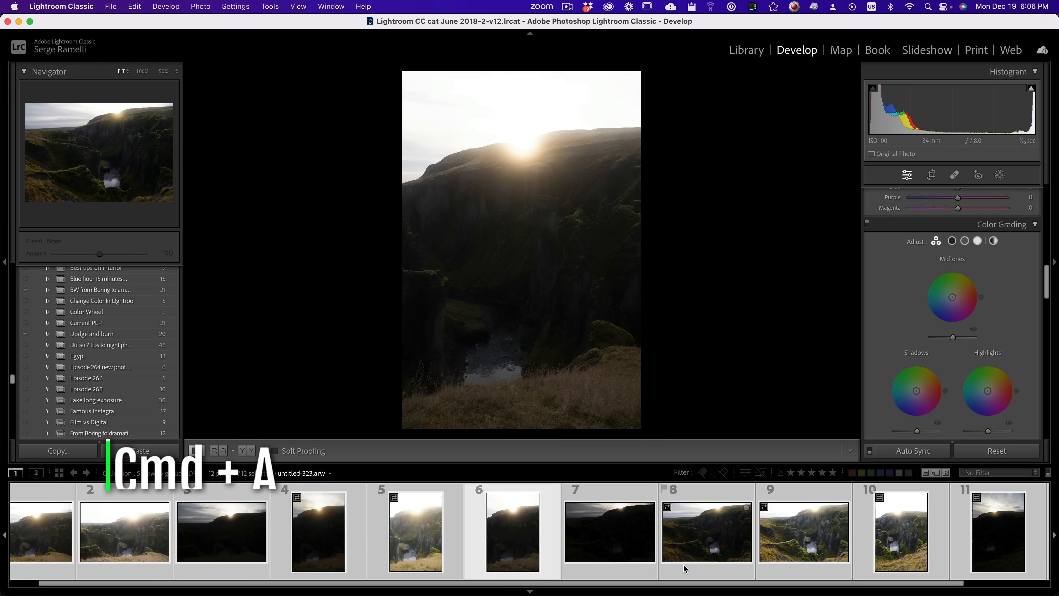
right_click(606, 522)
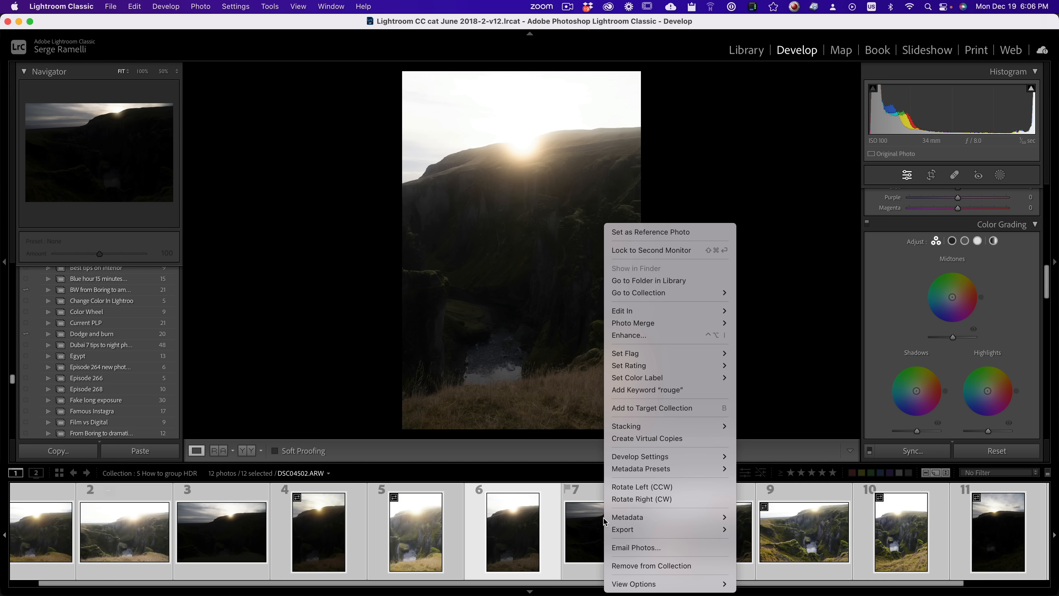
mouse_move(643, 421)
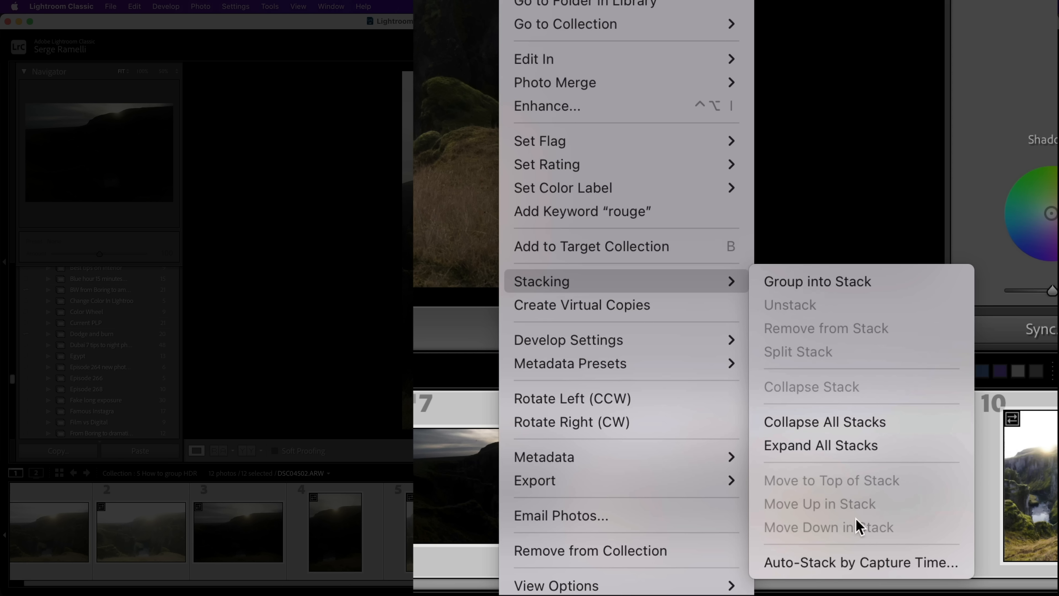
left_click(888, 566)
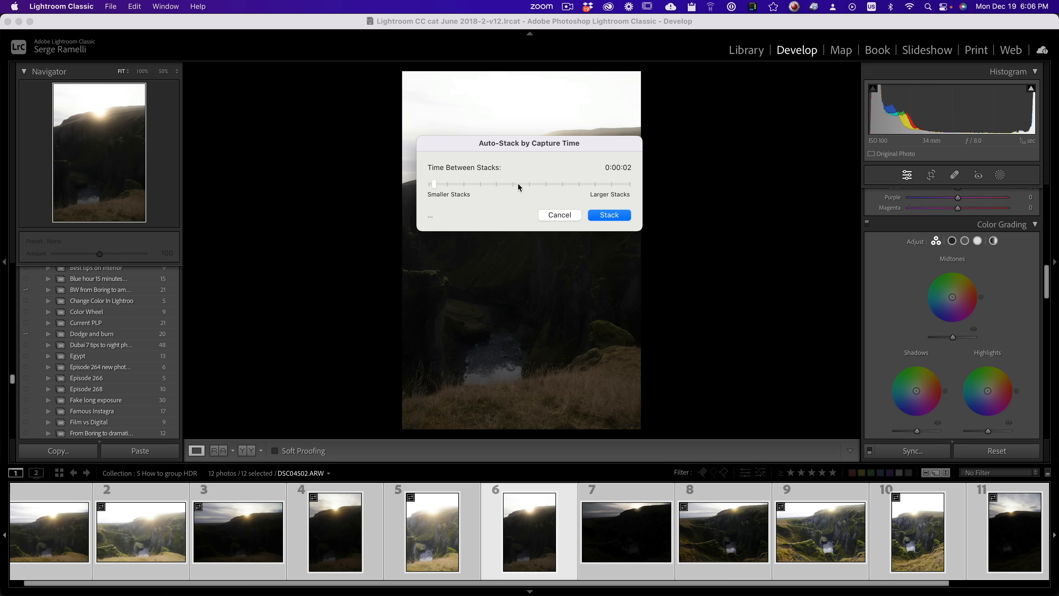
mouse_move(518, 184)
left_mouse_down()
mouse_move(442, 184)
mouse_move(535, 178)
mouse_move(528, 183)
left_mouse_up()
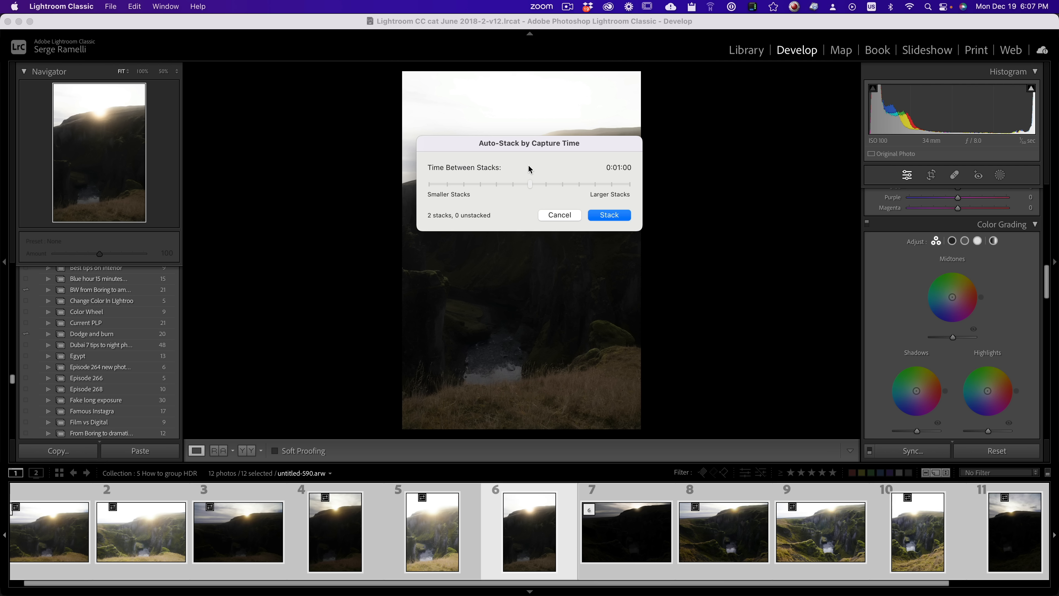
left_click(446, 185)
left_click_drag(447, 186, 430, 185)
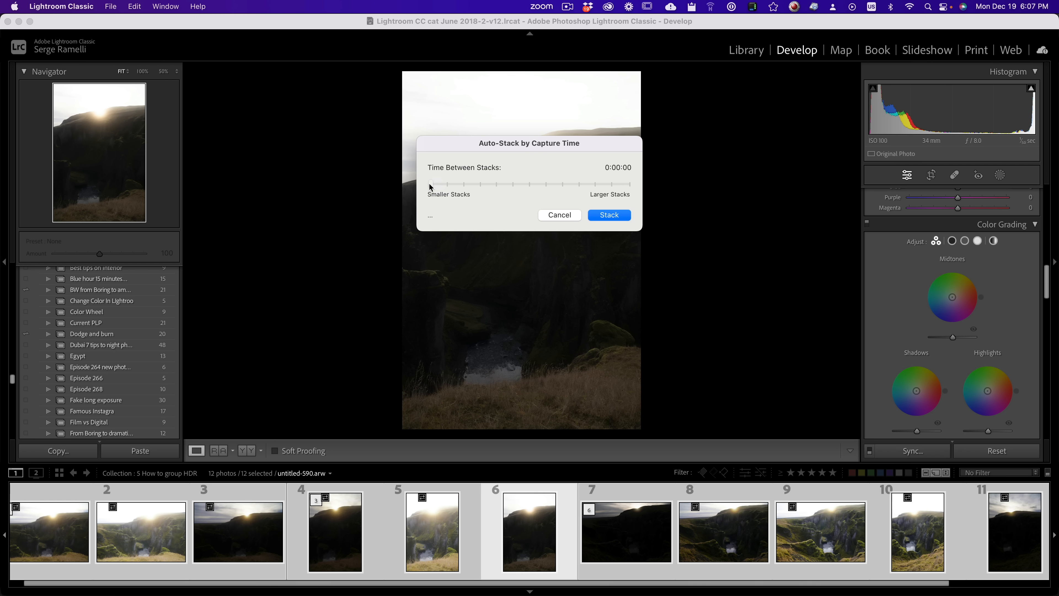
left_click(617, 215)
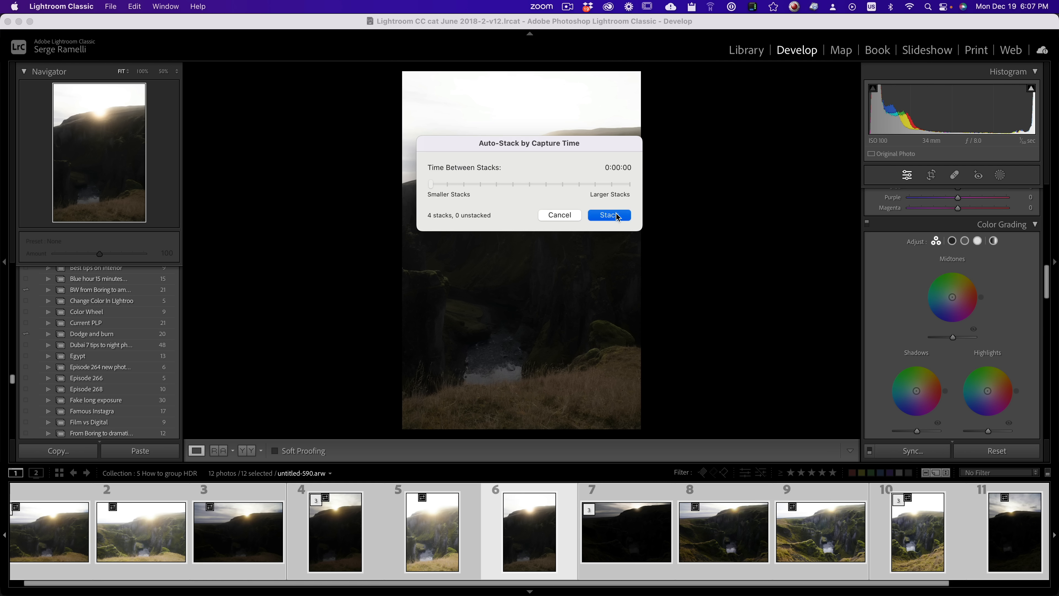
Step: Check the second, third and fourth bracket stacks by viewing each one's top photo
left_click(135, 517)
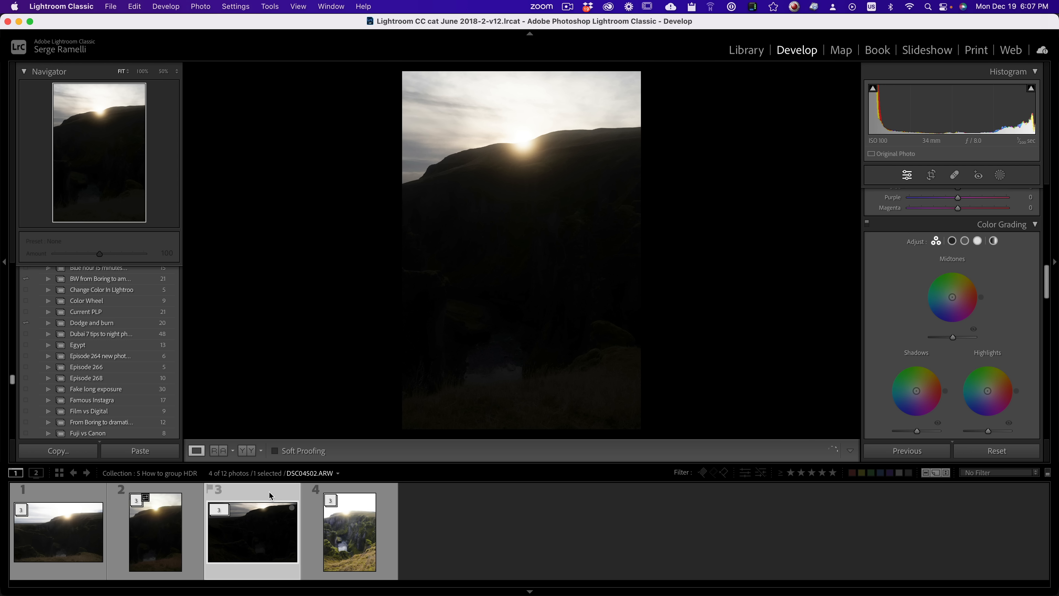
left_click(371, 493)
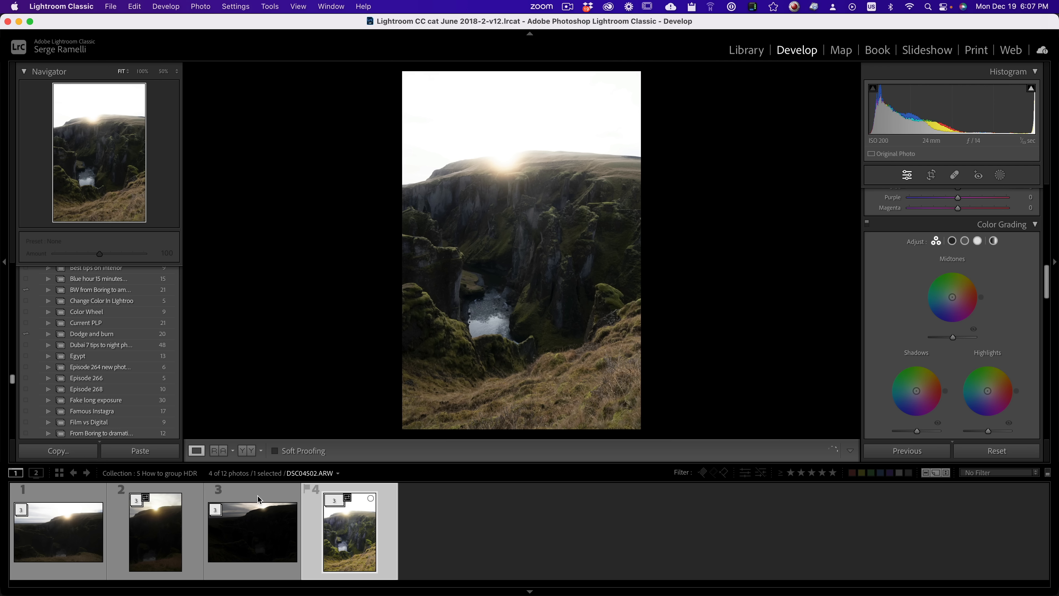
left_click(259, 501)
Step: Expand and collapse the first bracket stack to check its contents, and start a Photo Merge on it
left_click(60, 495)
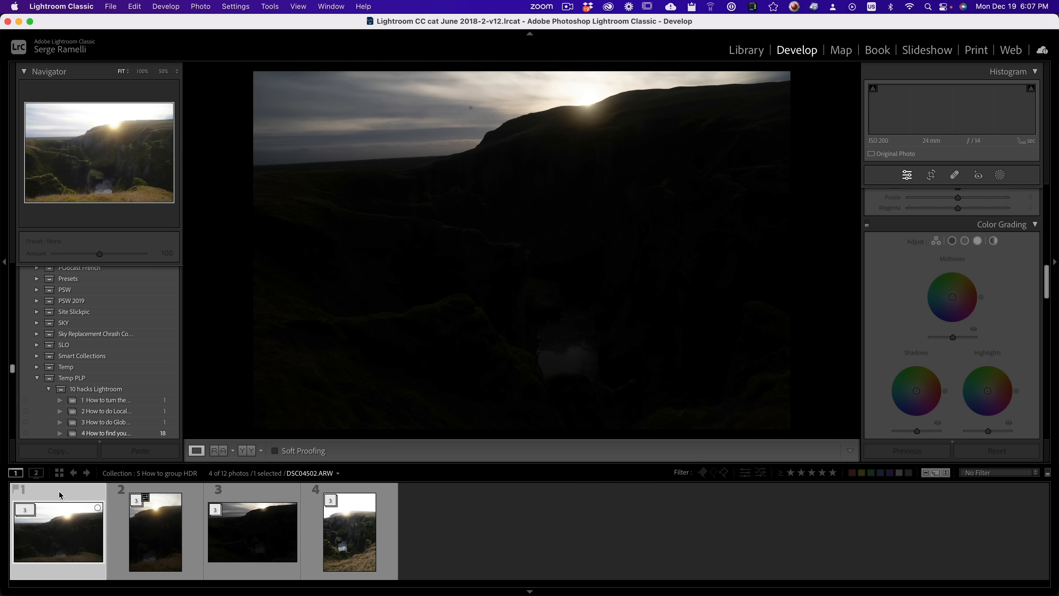
left_click(26, 511)
left_click(26, 510)
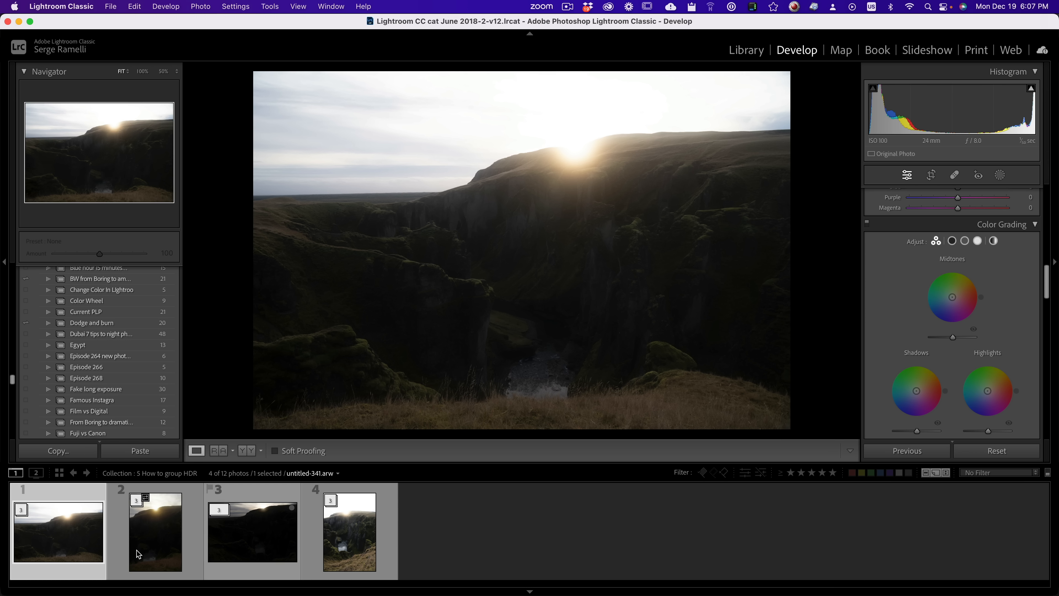
right_click(67, 535)
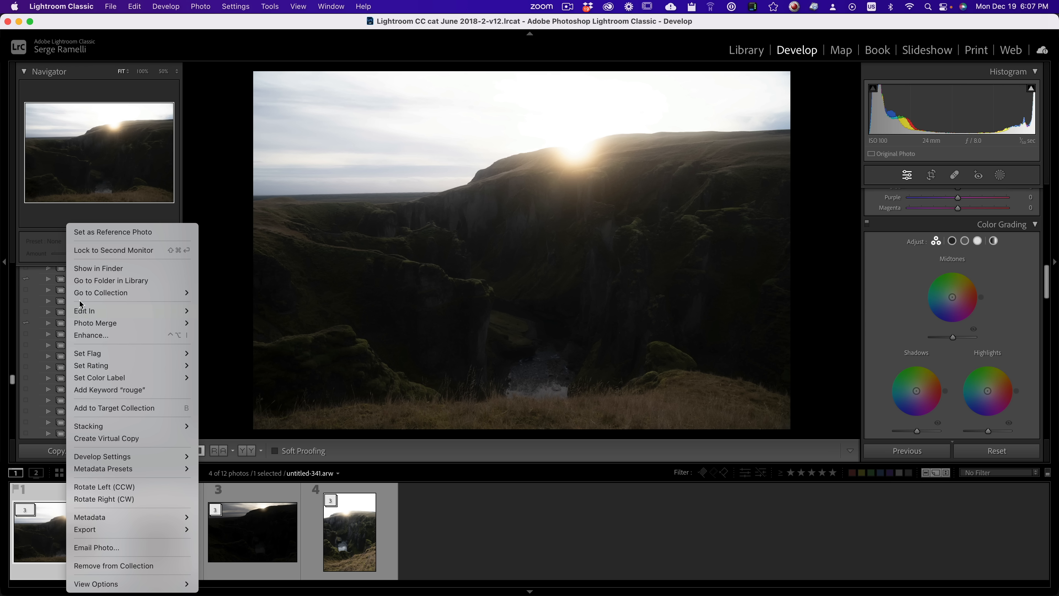
left_click(238, 325)
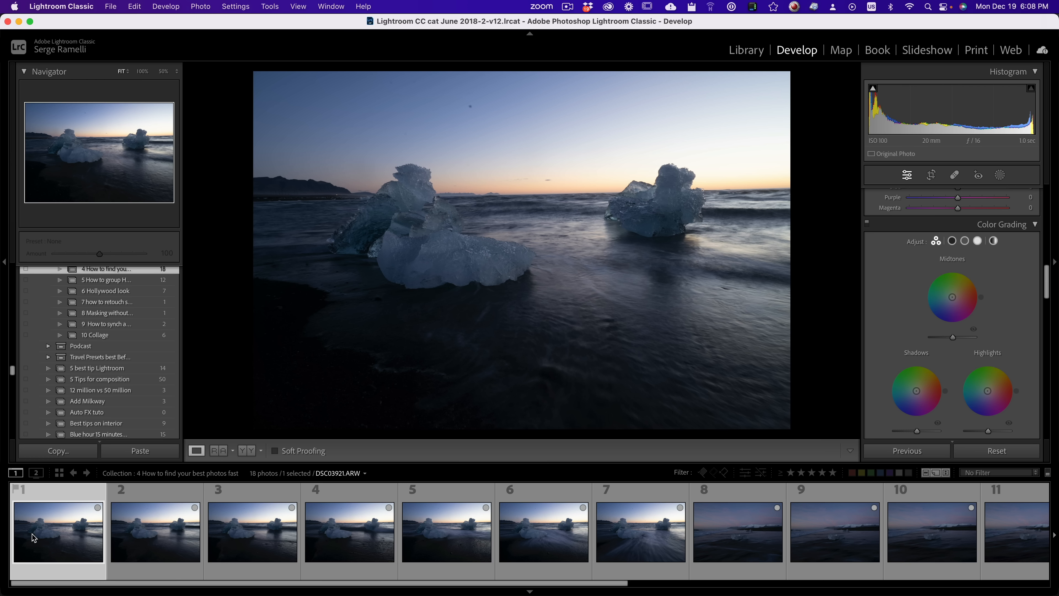
Step: Compare the first six shots of the twin icebergs in the 4 How to find your best photos fast collection
left_click_drag(134, 583, 110, 583)
left_click(151, 533)
left_click(62, 529)
left_click(177, 529)
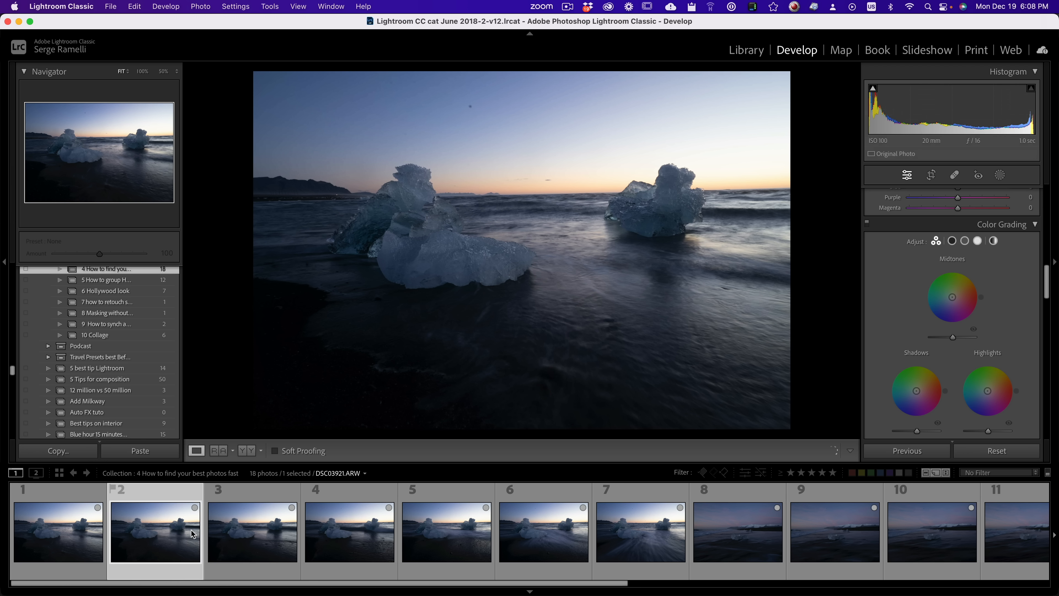
left_click(237, 529)
left_click(334, 529)
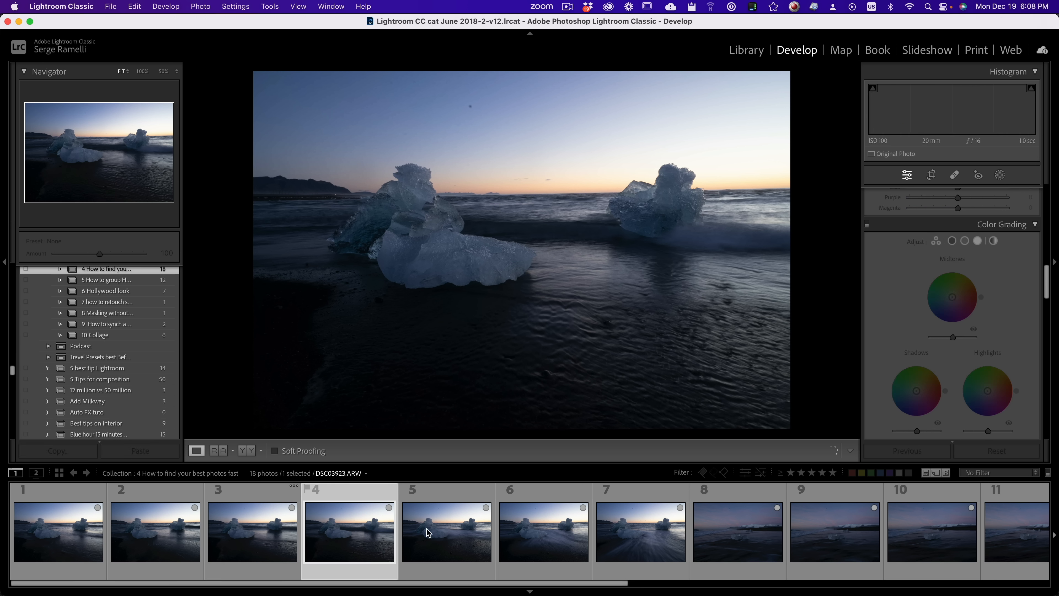
left_click(436, 532)
left_click(558, 532)
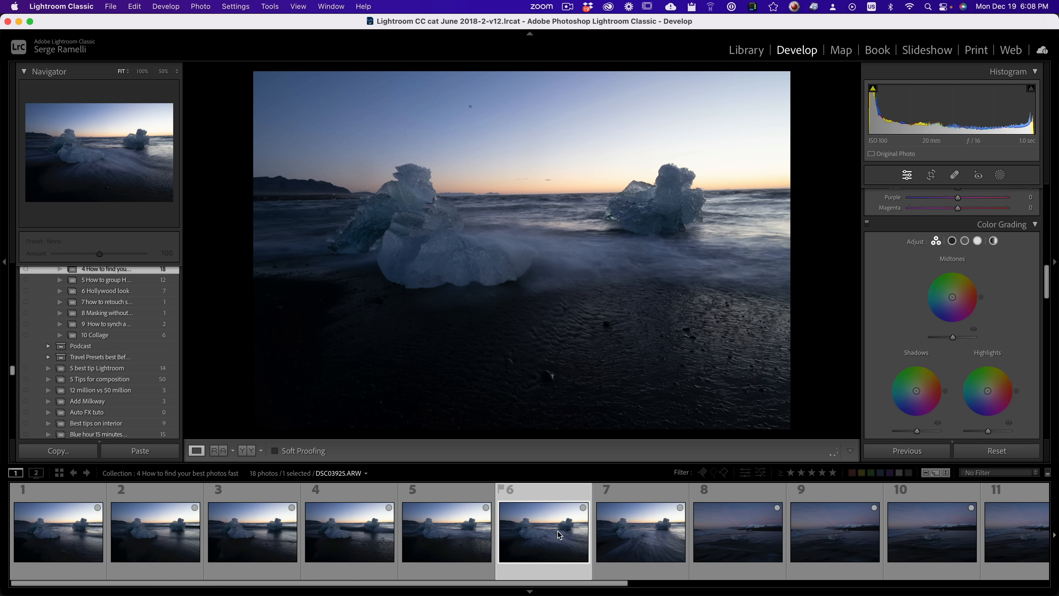
Step: Give one-star ratings to the seventh, sixth and first iceberg photos
left_click(659, 530)
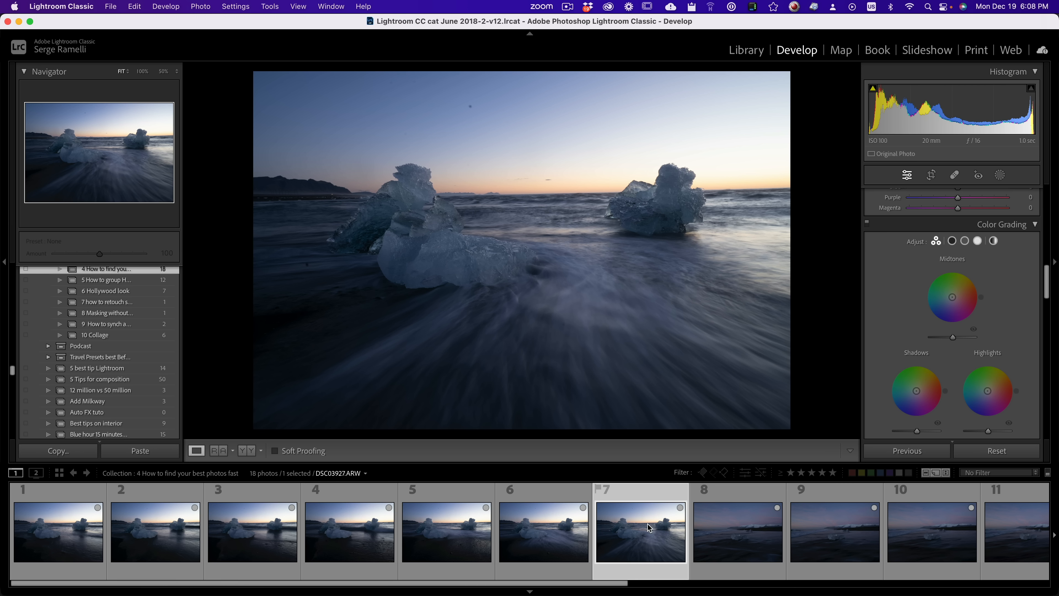
key("1")
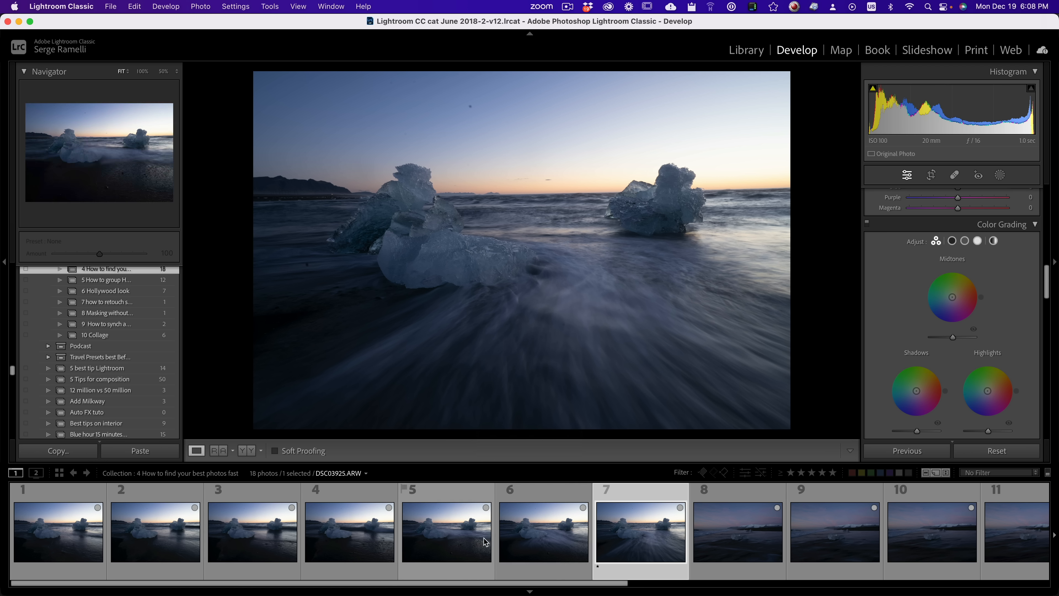
left_click(550, 539)
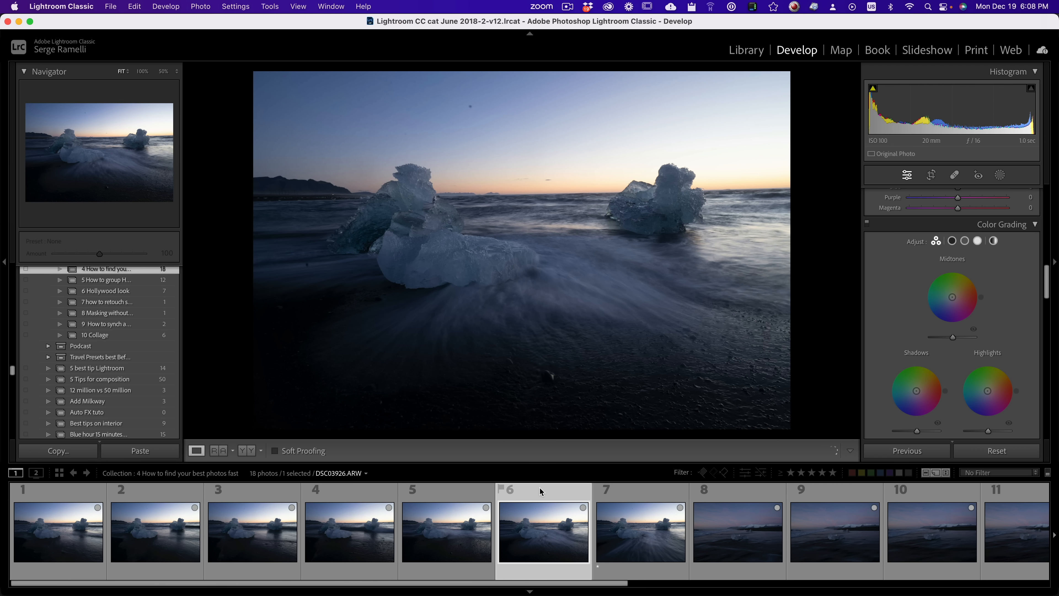
key("1")
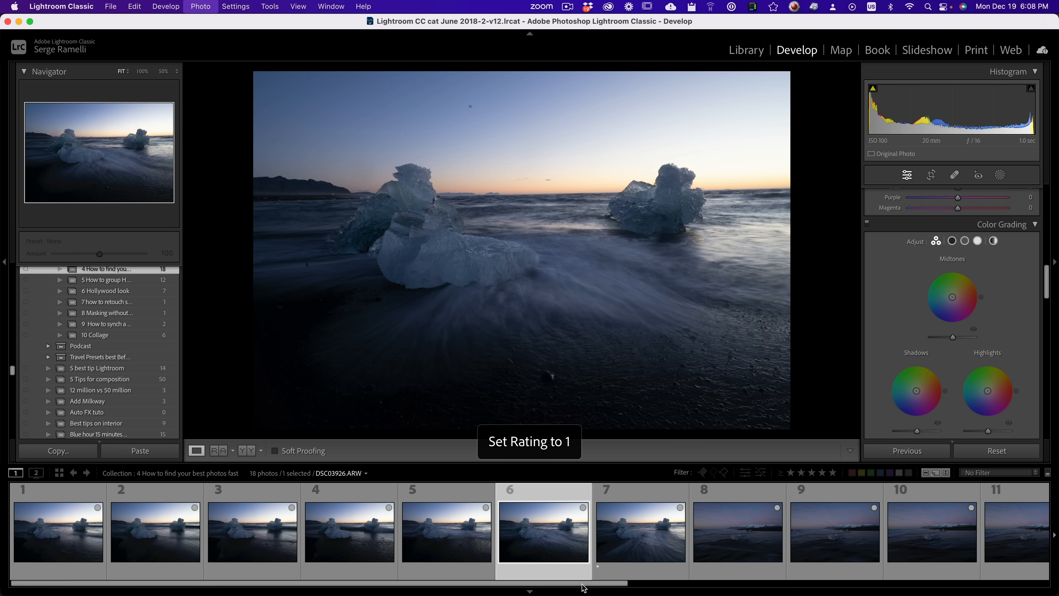
left_click(58, 541)
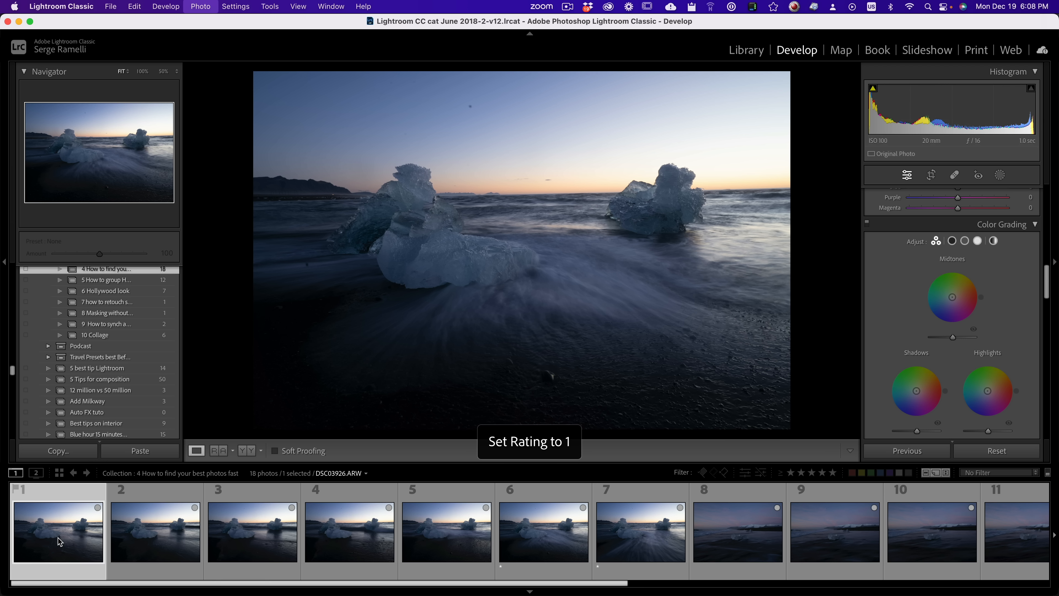
key("1")
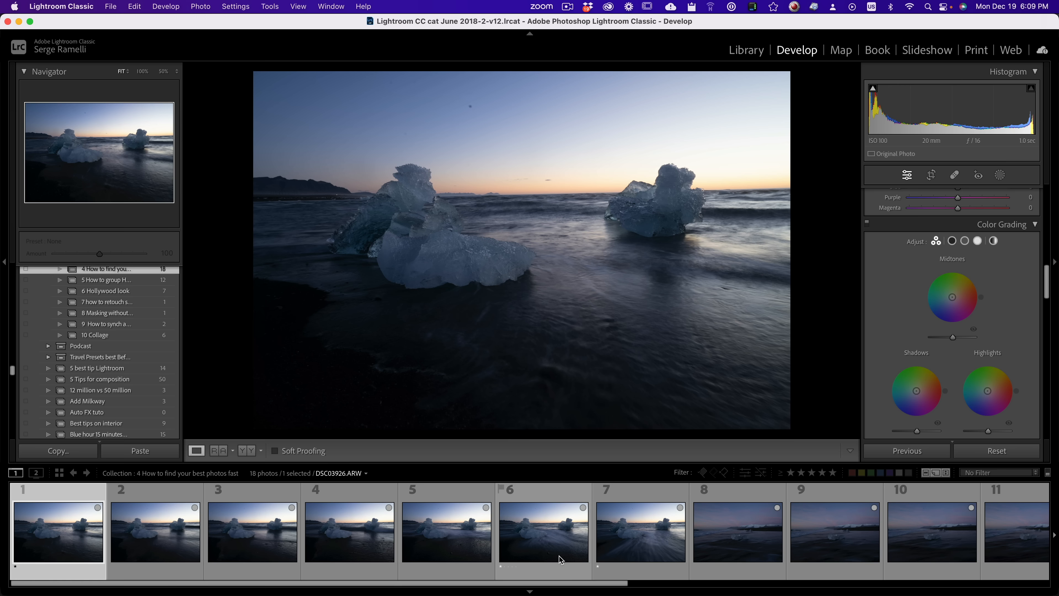
Step: Compare the dusk beach shots with the small ice blocks by viewing photos 8 to 11 in turn
scroll(542, 542, "down", 3)
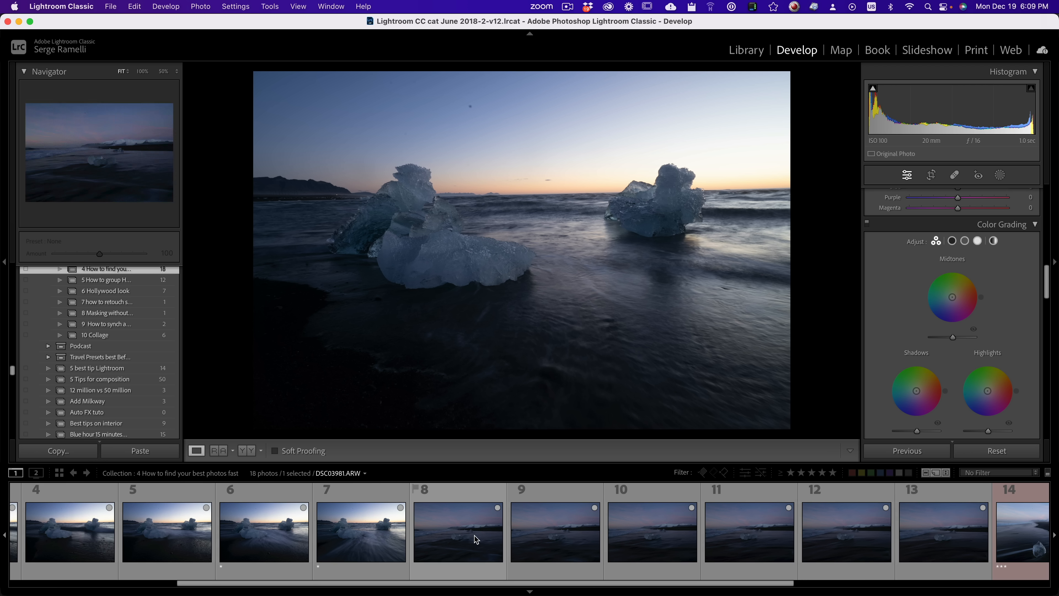
left_click(476, 539)
left_click(543, 541)
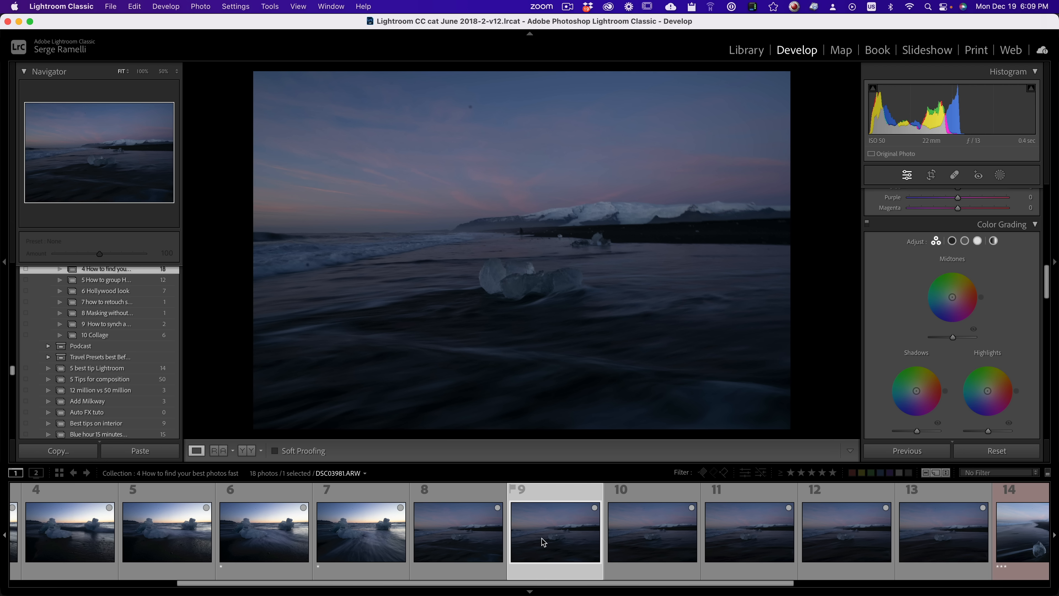
left_click(646, 538)
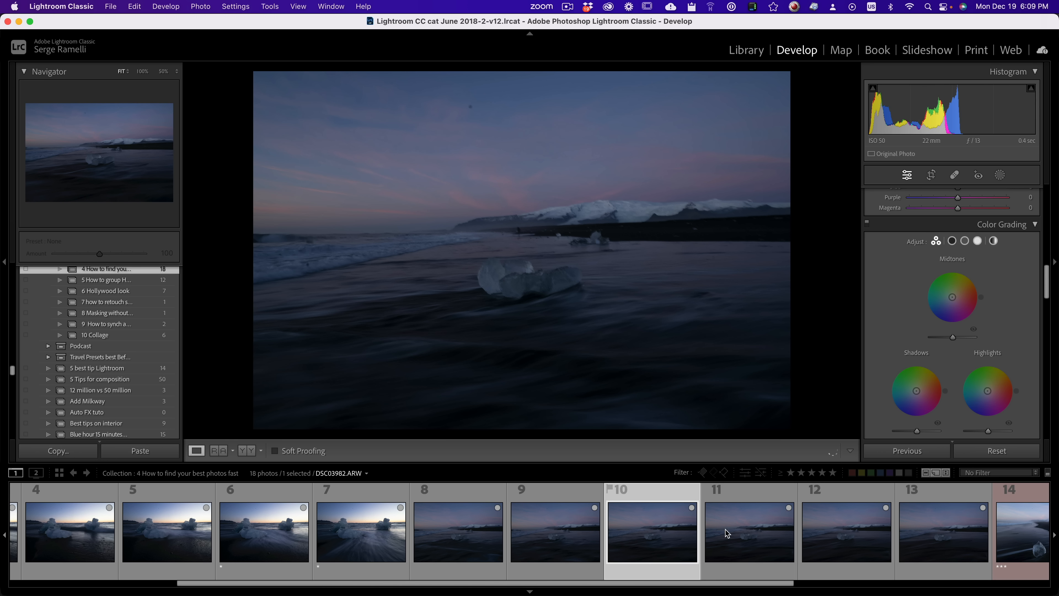
left_click(727, 533)
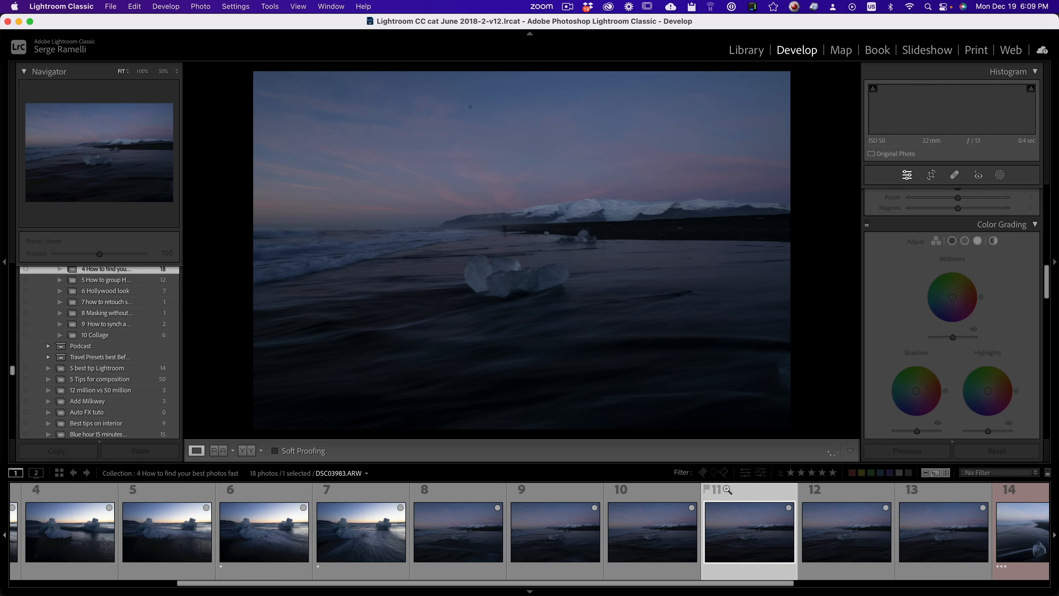
Step: Give one-star ratings to photos 12 and 8 of the dusk ice-block series
left_click(856, 535)
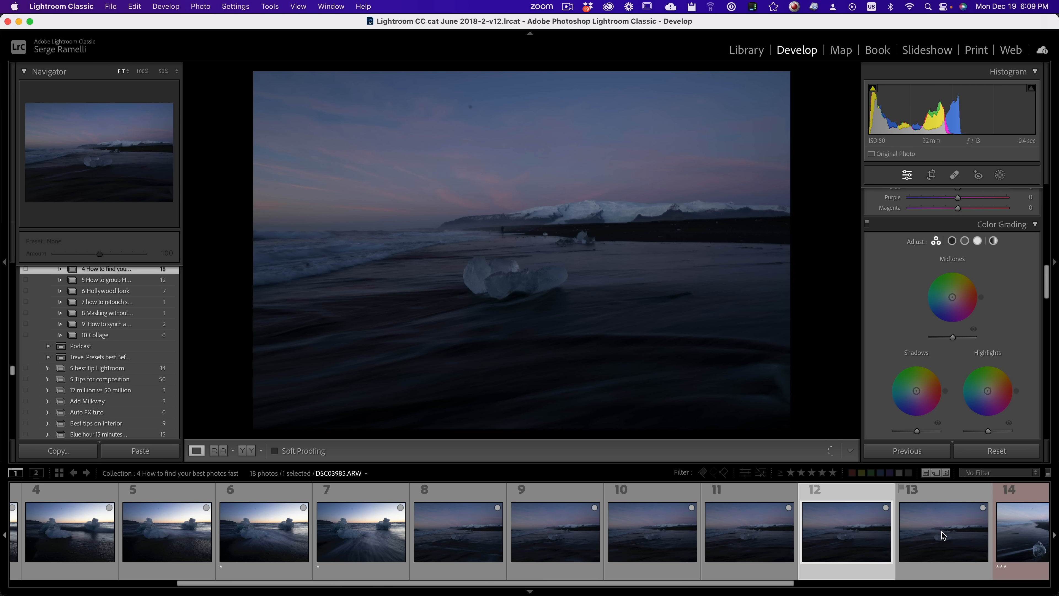
key("p")
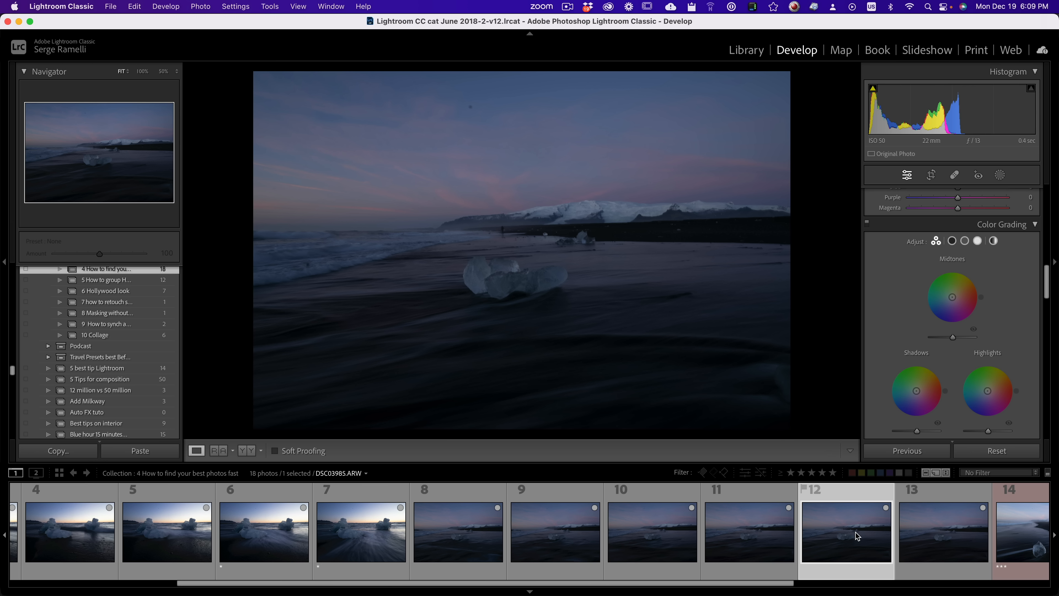
key("1")
left_click(471, 549)
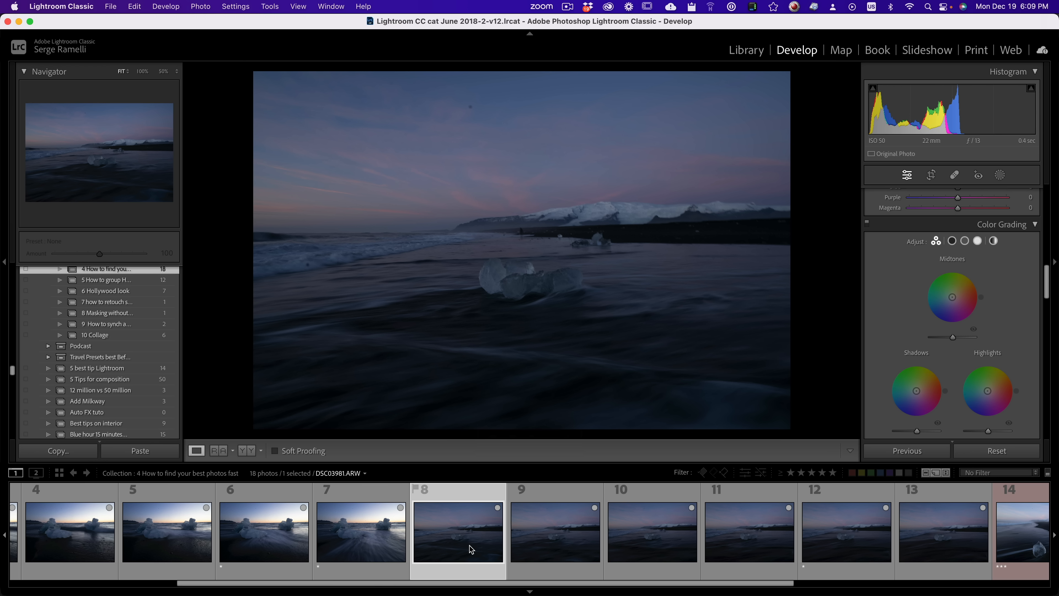
key("1")
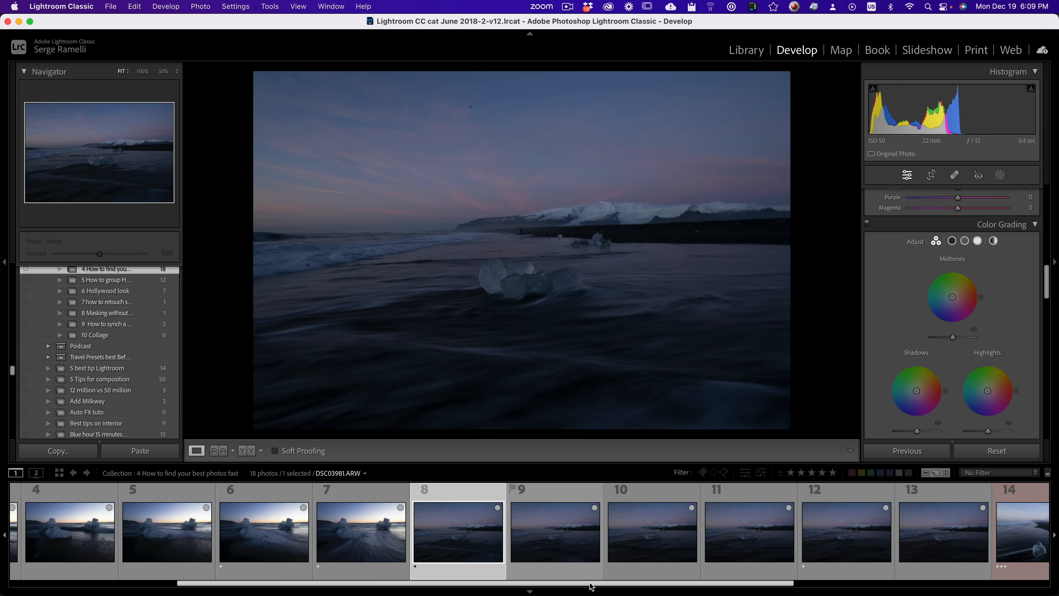
Step: Set the rating of photo 14, the single ice block beside the black beach, to one star
scroll(899, 578, "right", 5)
left_click(609, 546)
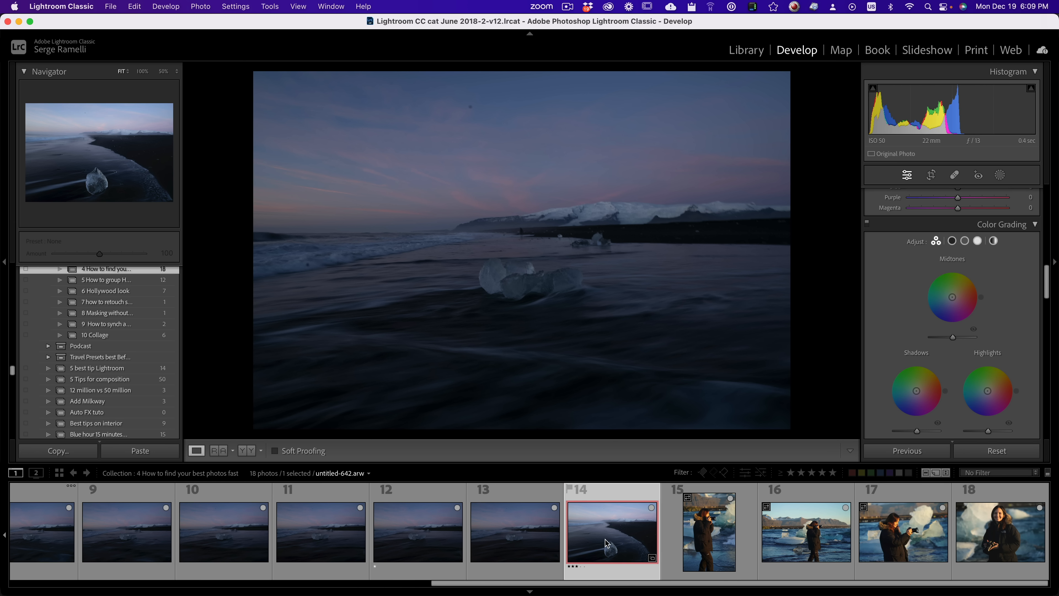
key("1")
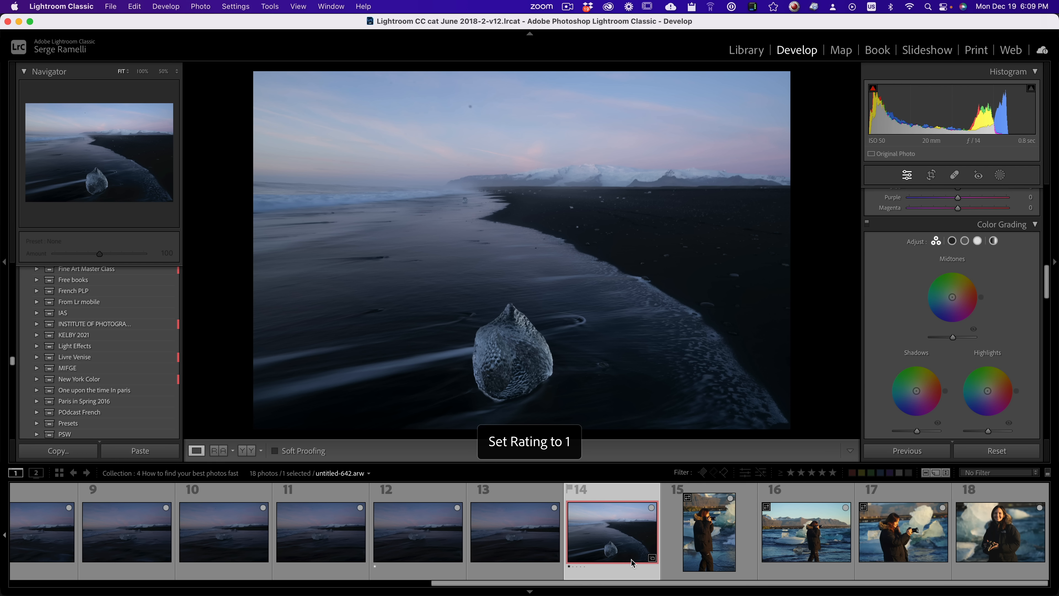
Step: Review photos 15 to 18 of the woman with the camera and give one-star ratings to photos 17 and 18
key("Right")
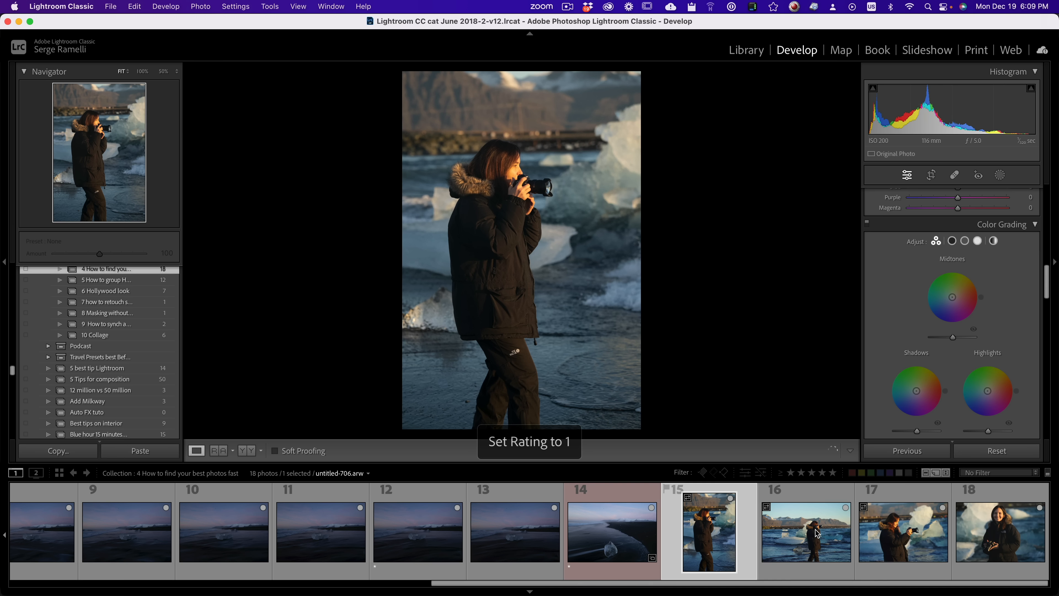
left_click(816, 536)
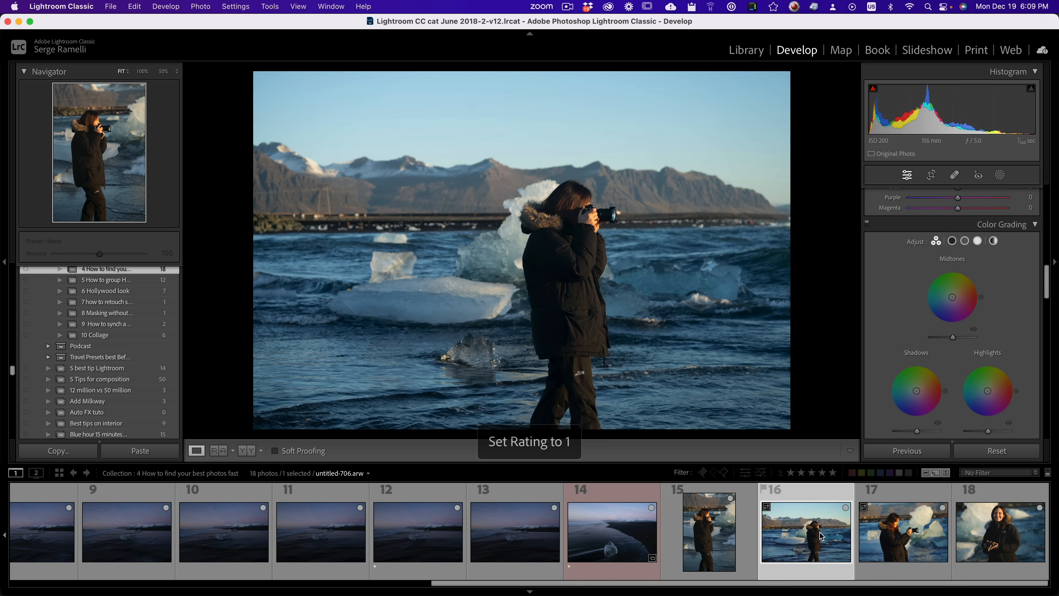
left_click(859, 535)
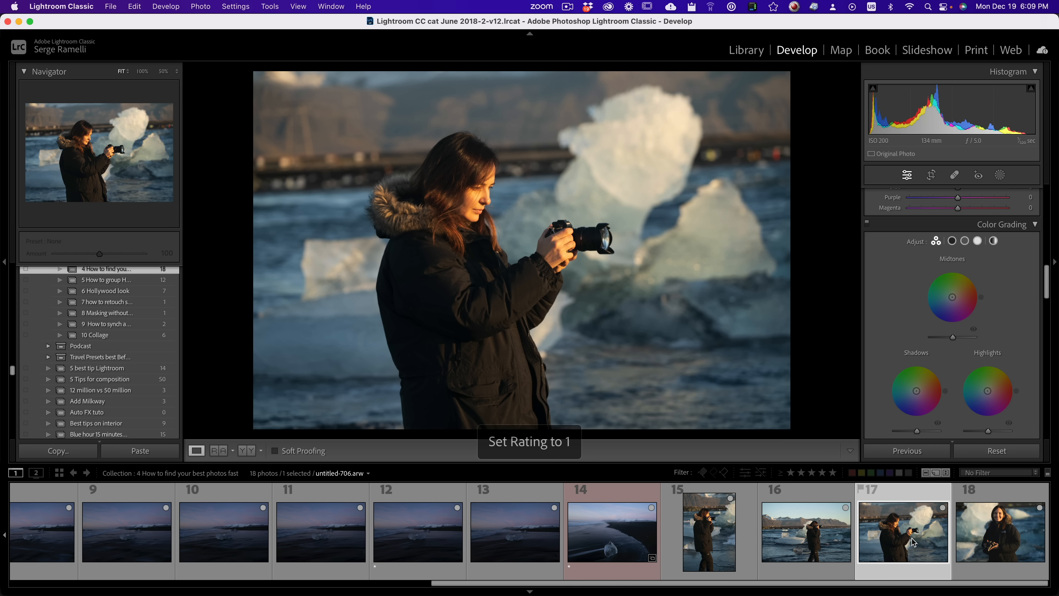
key("1")
left_click(995, 532)
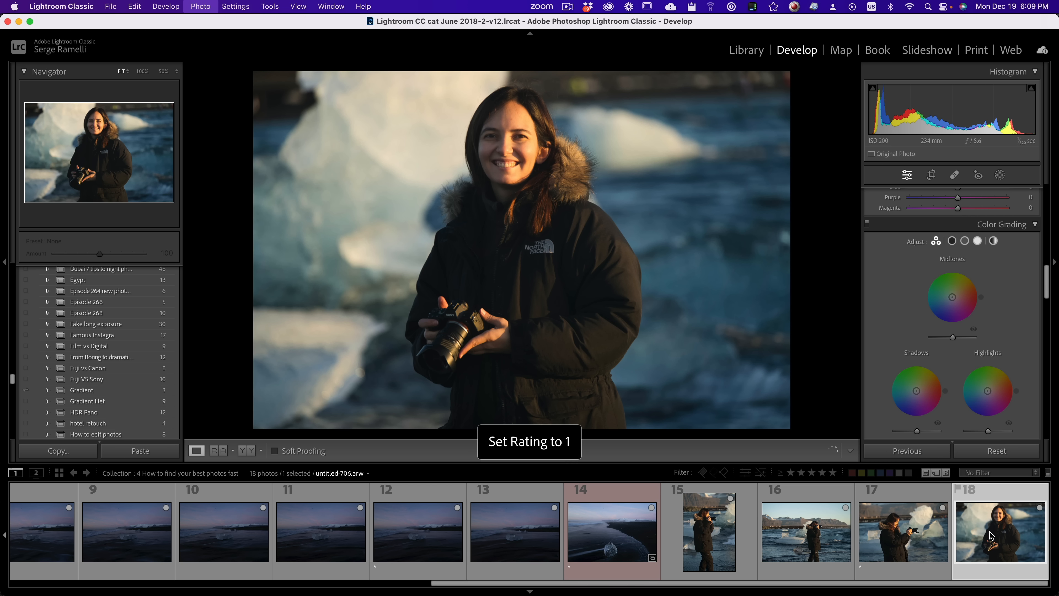
Step: Apply the Rated filter so the filmstrip shows only photos with one star and higher
left_click_drag(920, 584, 120, 586)
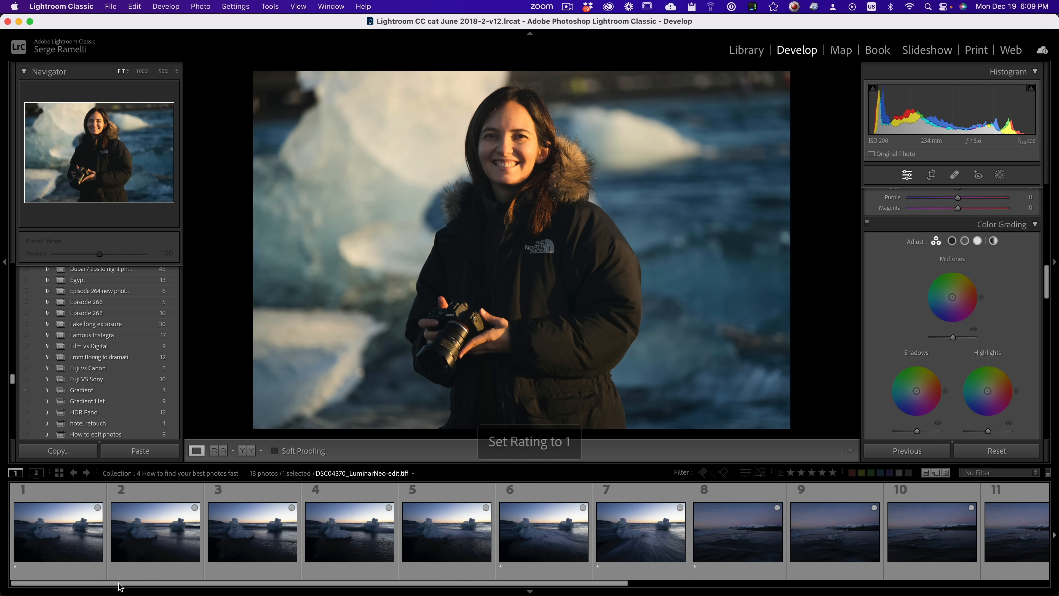
left_click(994, 472)
scroll(989, 540, "down", 3)
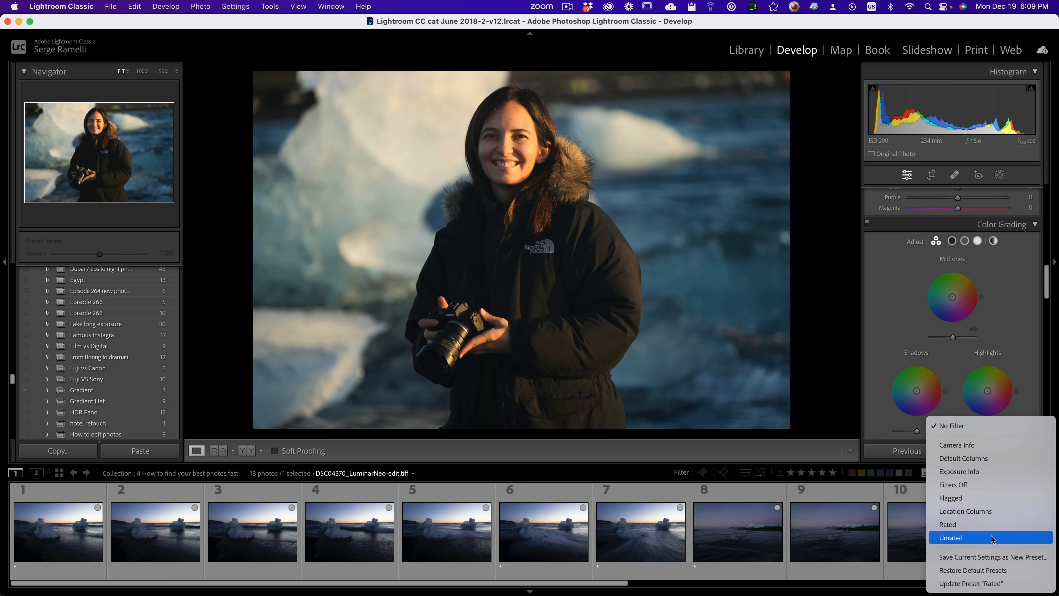
left_click(991, 524)
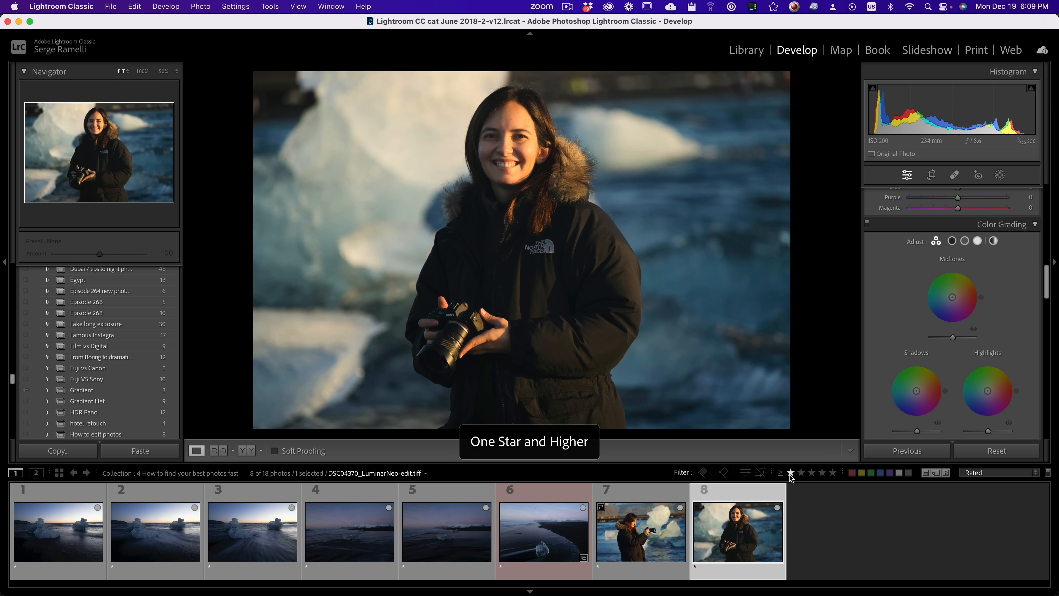
Step: Compare the three one-star shots of the twin icebergs by viewing each one
left_click(68, 541)
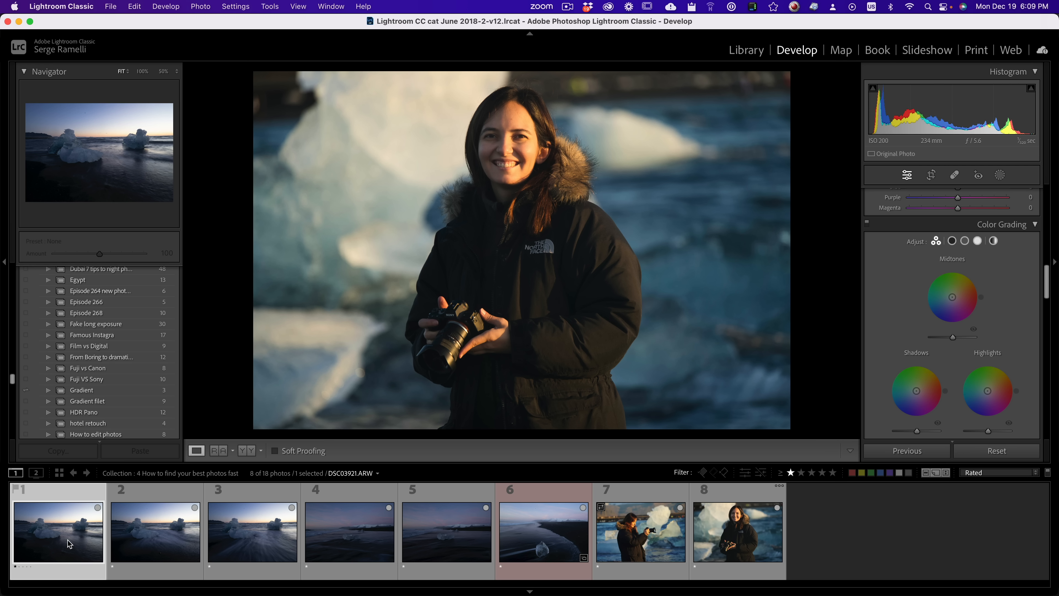
left_click(143, 538)
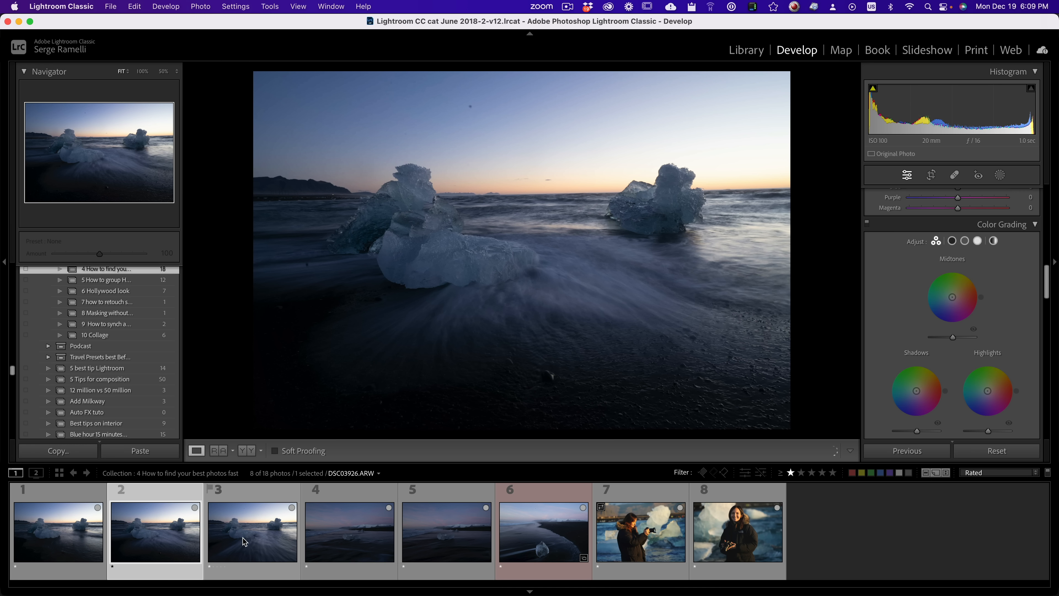
left_click(242, 538)
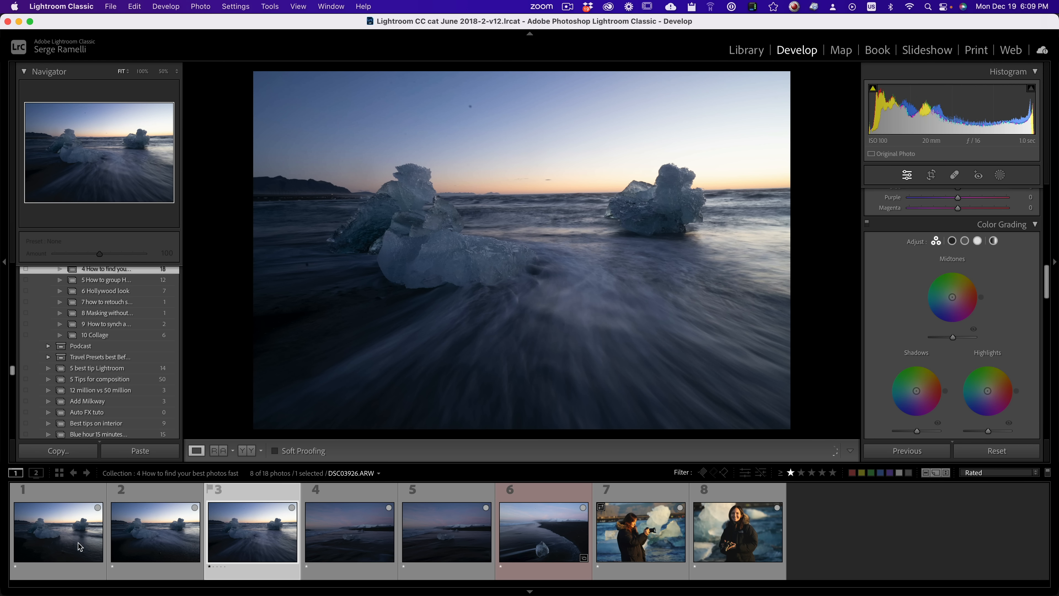
Step: Display the three one-star twin iceberg shots together in Survey view with the surrounding panels hidden
left_click(30, 535)
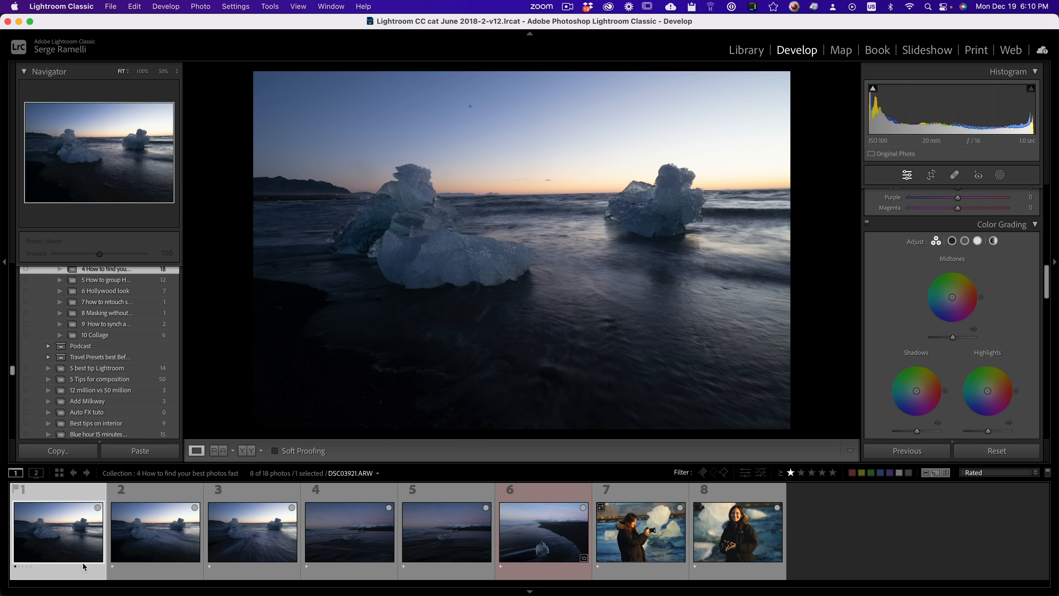
left_click(256, 538, "shift")
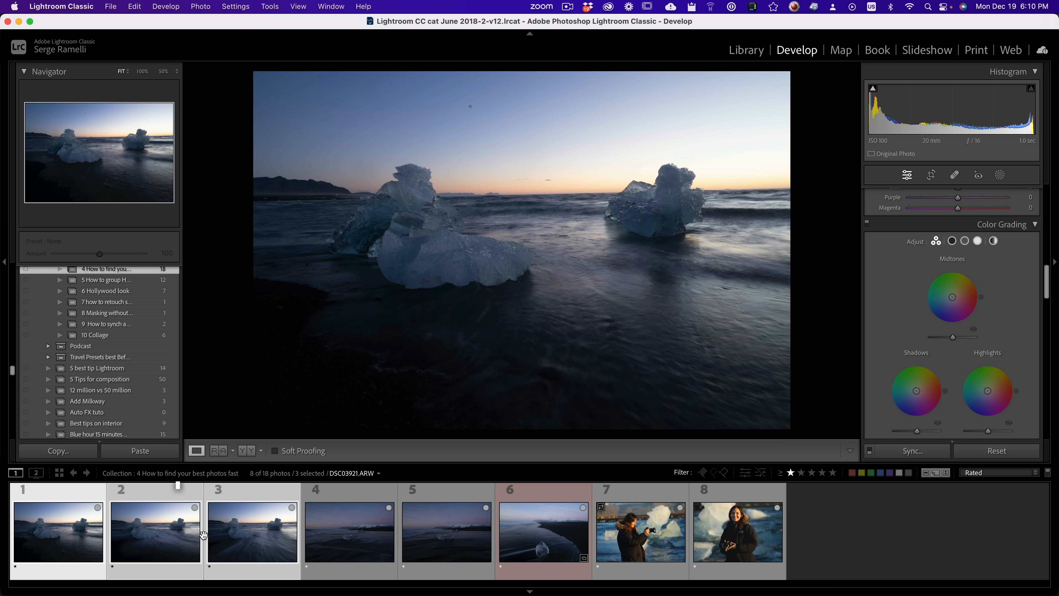
key("n")
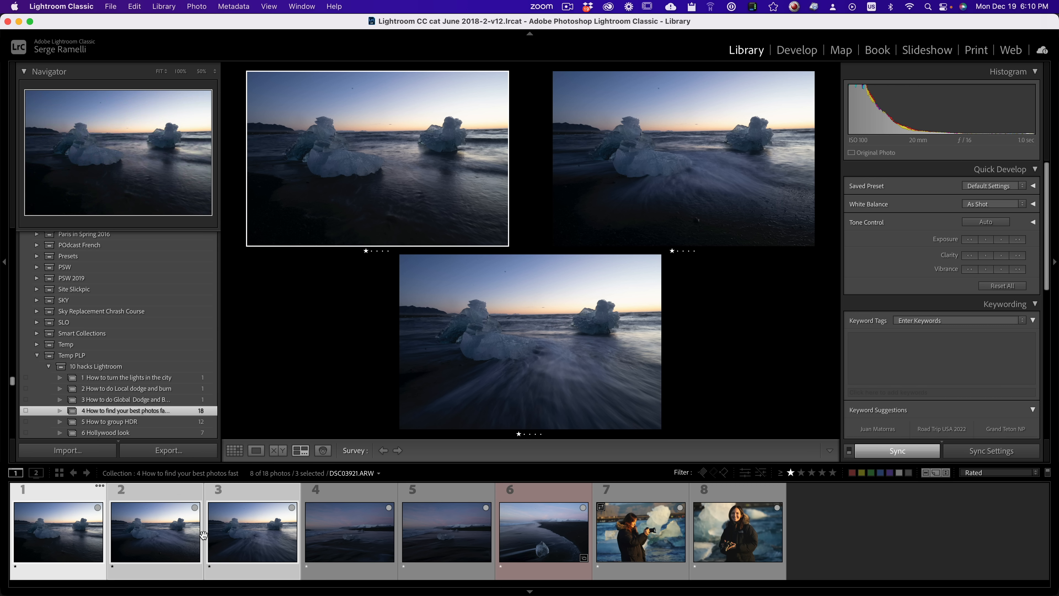
key("shift+Tab")
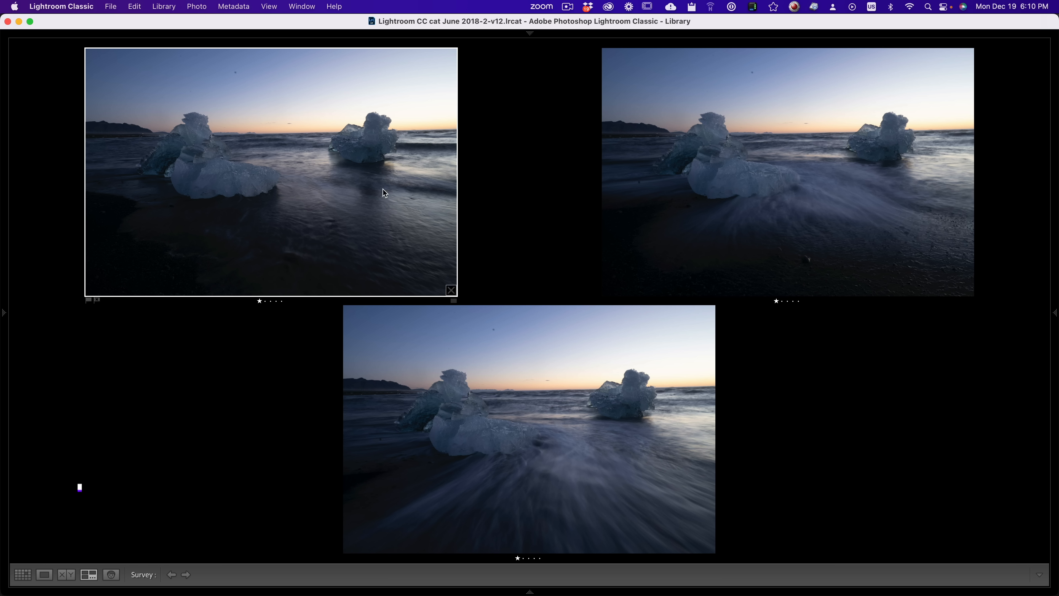
Step: Compare the three surveyed iceberg shots, rate the third one two stars, and bring the panels back
left_click(823, 221)
left_click(435, 215)
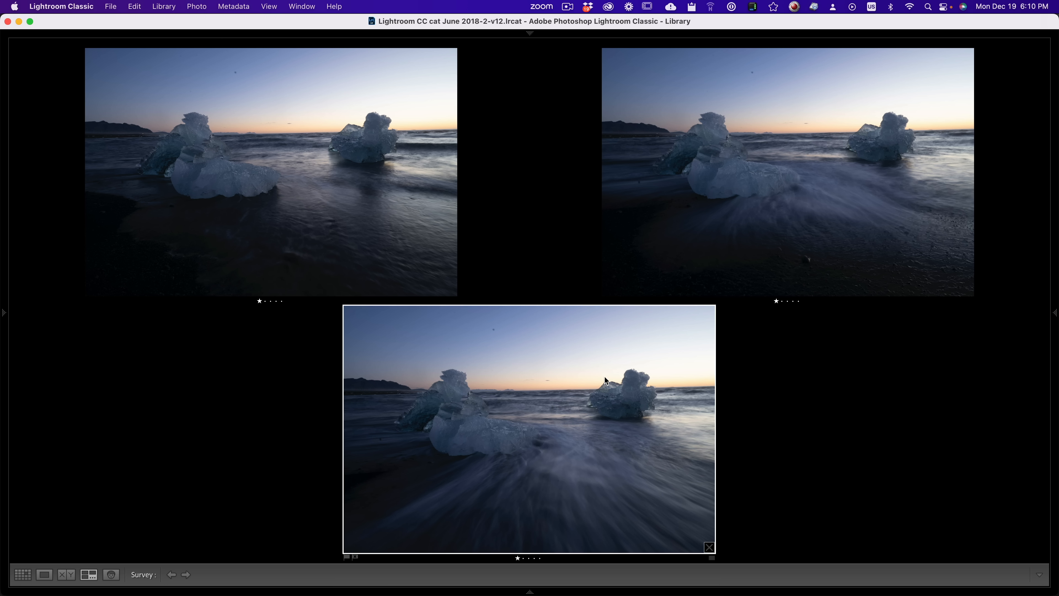
left_click(549, 414)
left_click(709, 249)
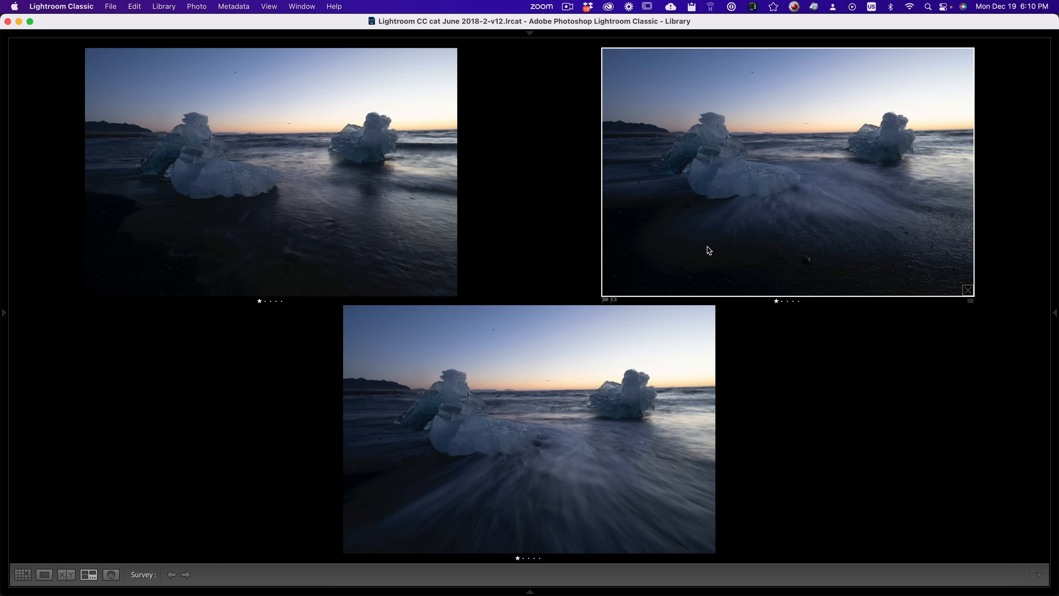
left_click(478, 448)
key("2")
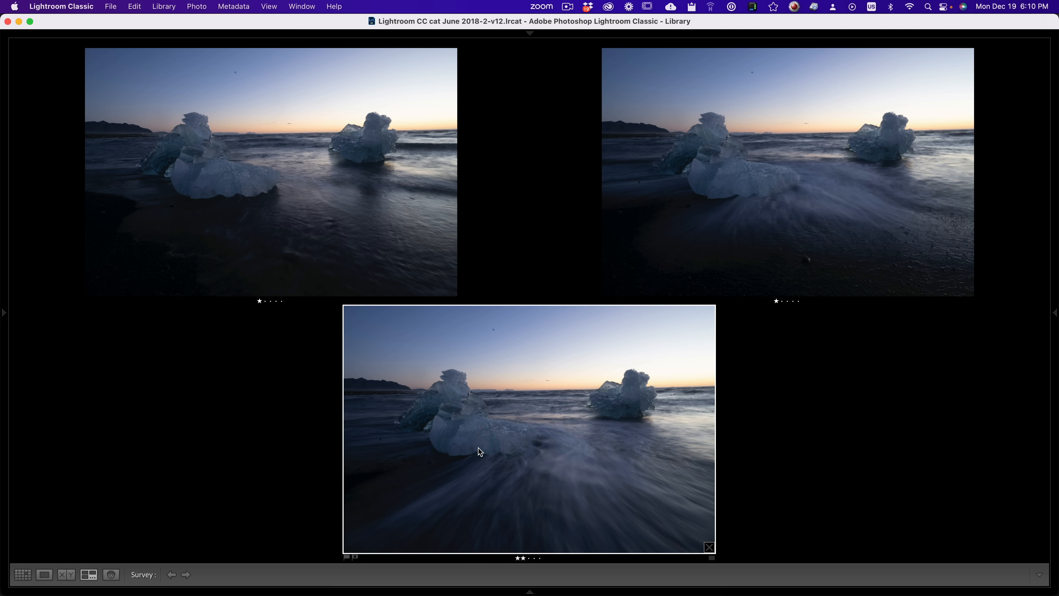
key("shift+Tab")
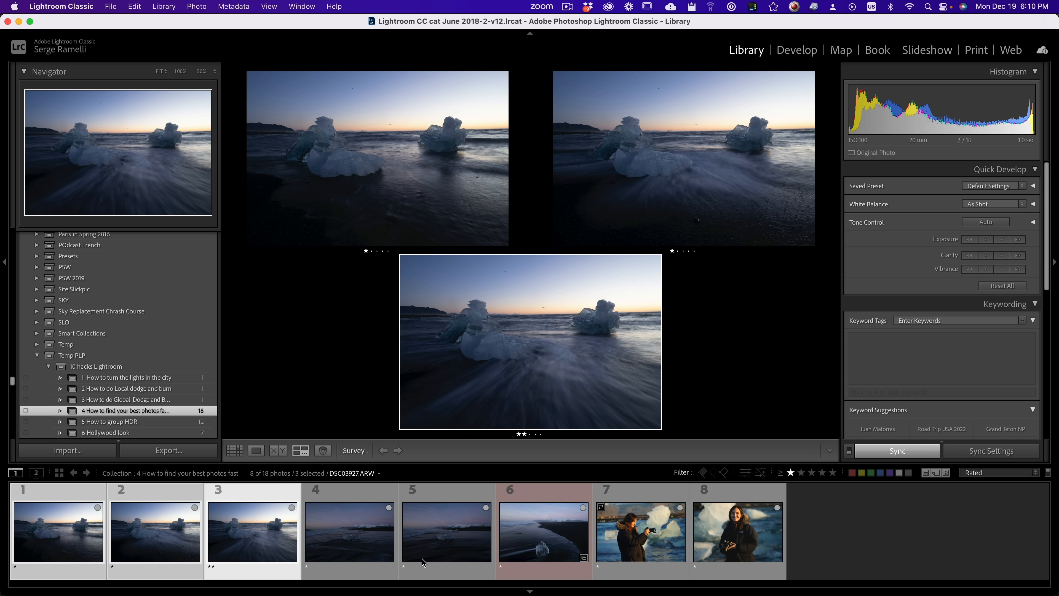
Step: Compare the two dusk ice-block shots, photos 4 and 5, and rate both two stars
left_click(352, 540)
key("Right")
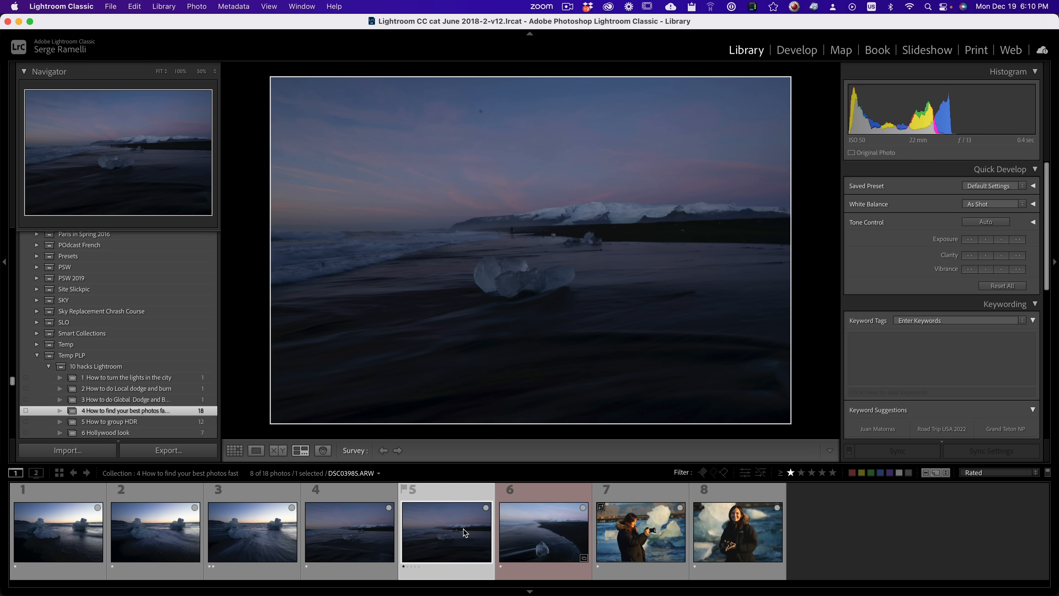
key("Left")
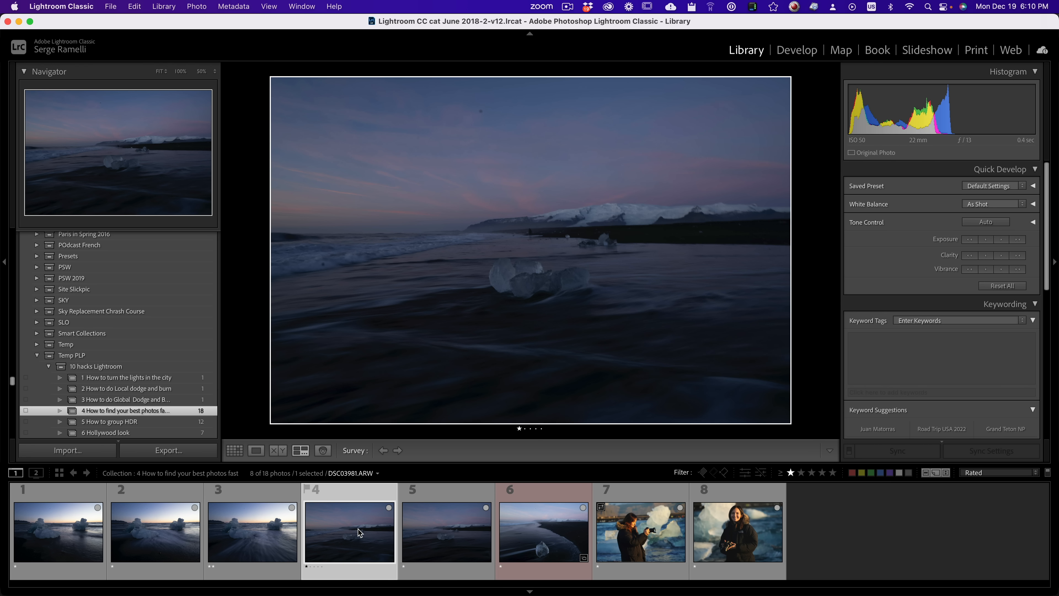
key("2")
left_click(435, 536)
key("2")
Step: Give two-star ratings to photo 6 of the black beach and photo 8, the smiling portrait
left_click(527, 535)
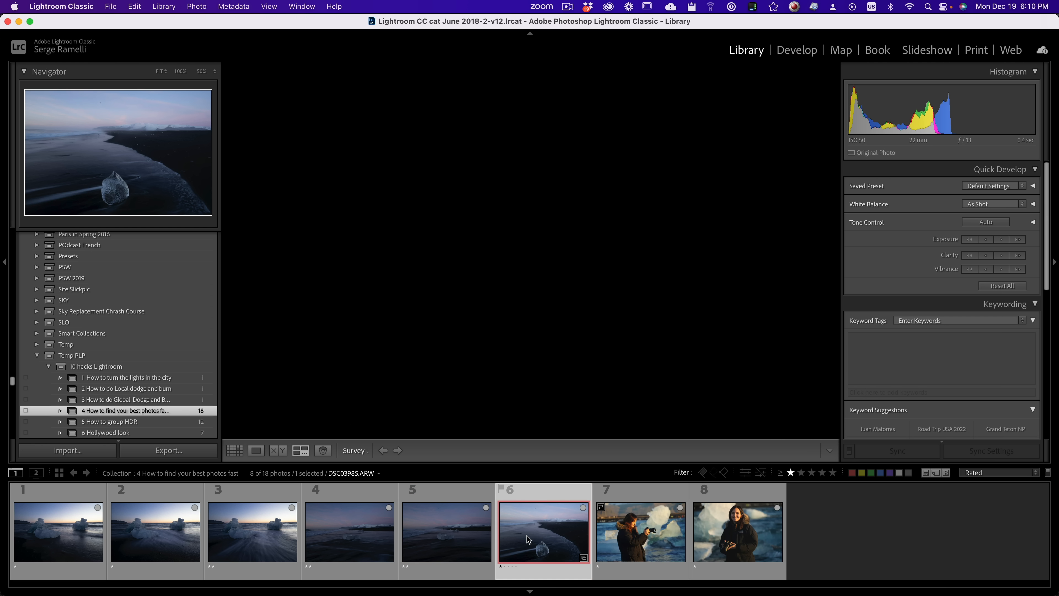
key("2")
left_click(635, 534)
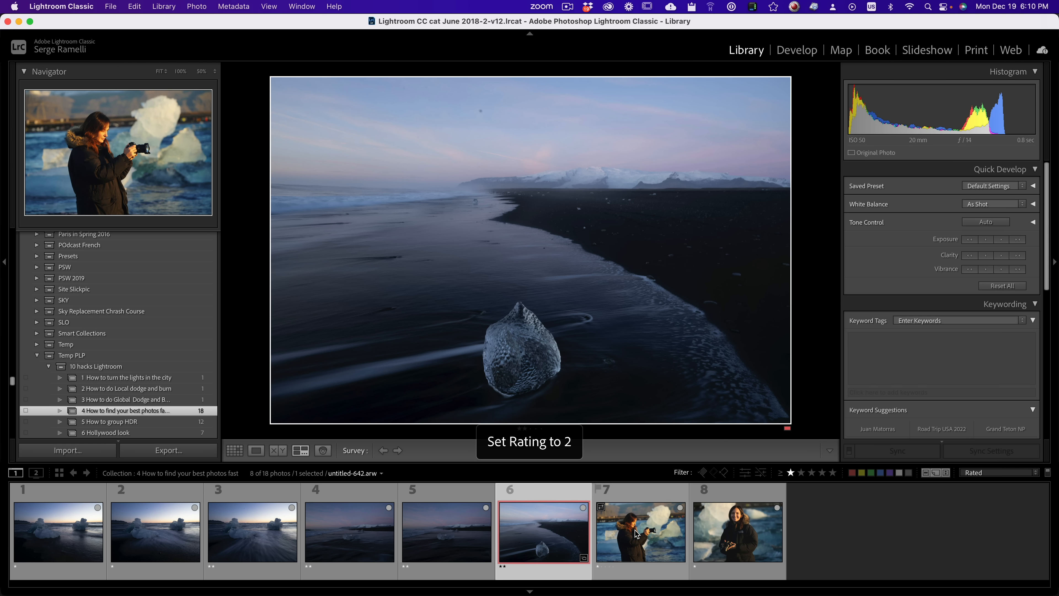
left_click(723, 530)
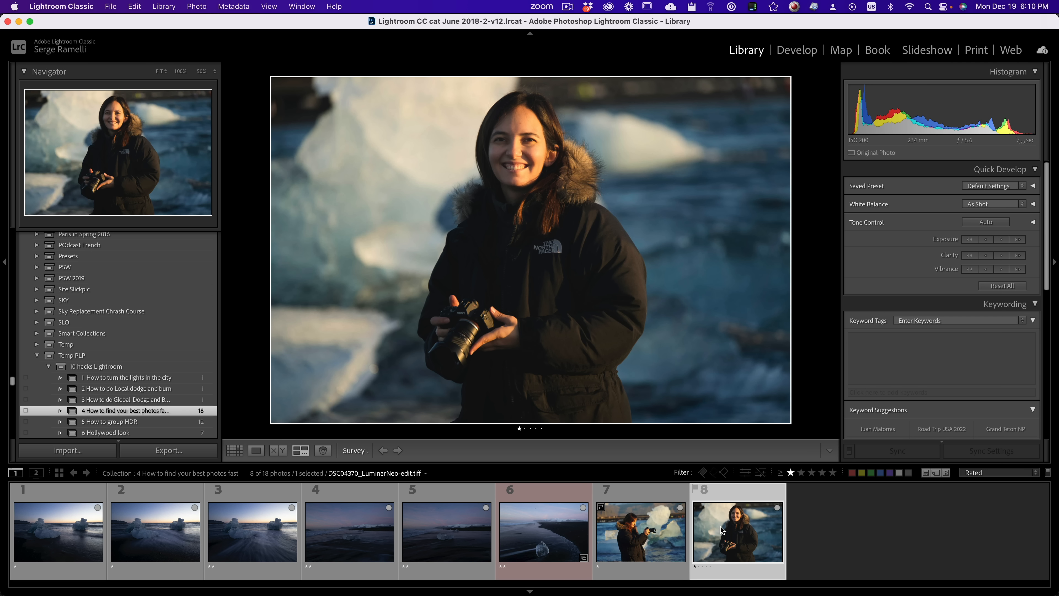
key("2")
Step: Filter the filmstrip to photos with two stars and higher, and view the first of them
left_click(801, 472)
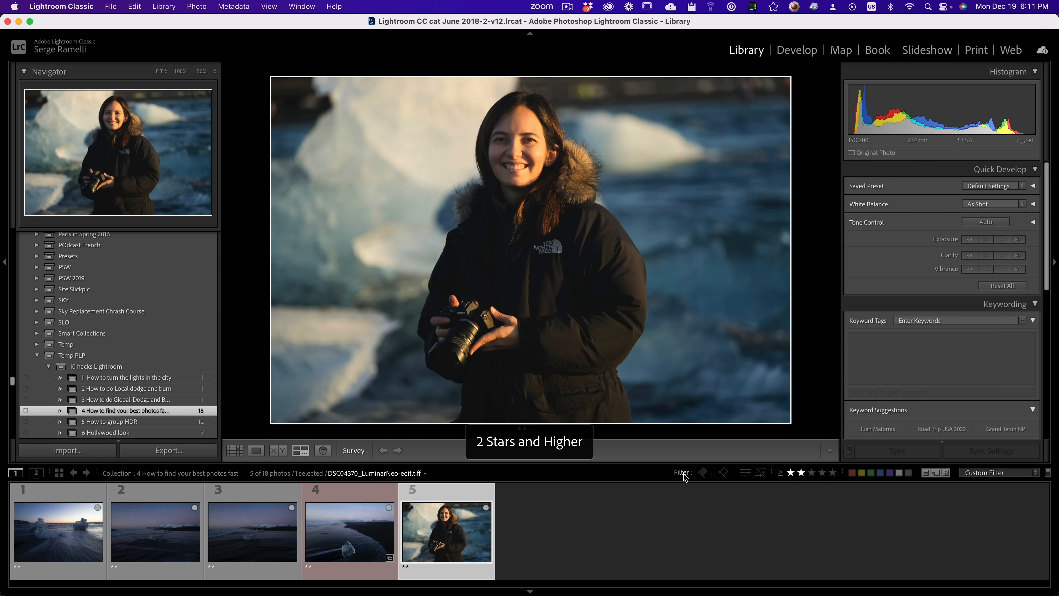
left_click(98, 521)
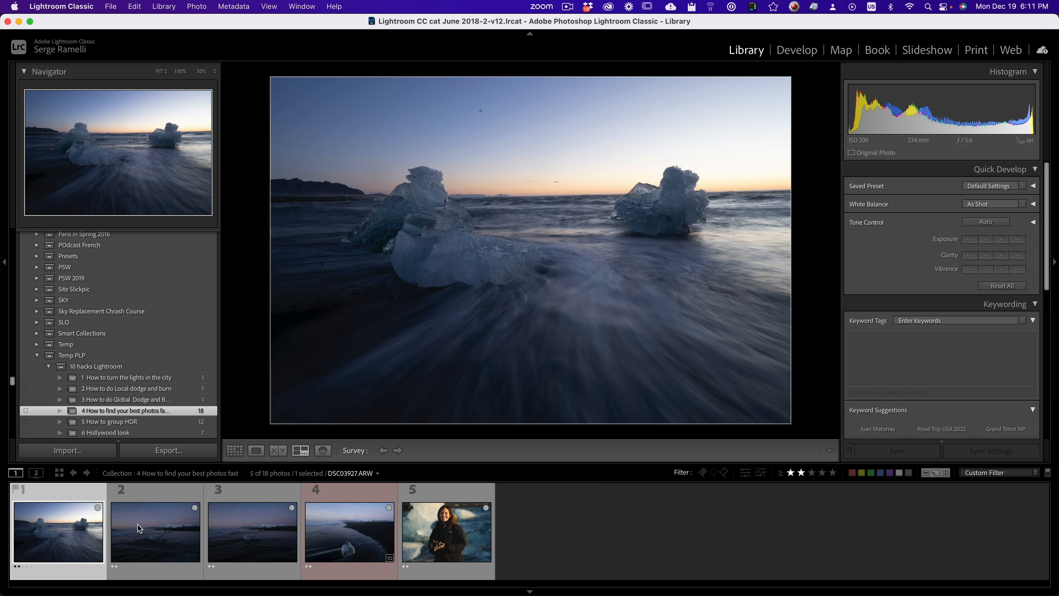
Step: Develop the first ice-block photo with shadows +90, highlights −47, blacks −40, whites +31, contrast +33, exposure −0.30, temperature 6,665 and tint +33
left_click(797, 51)
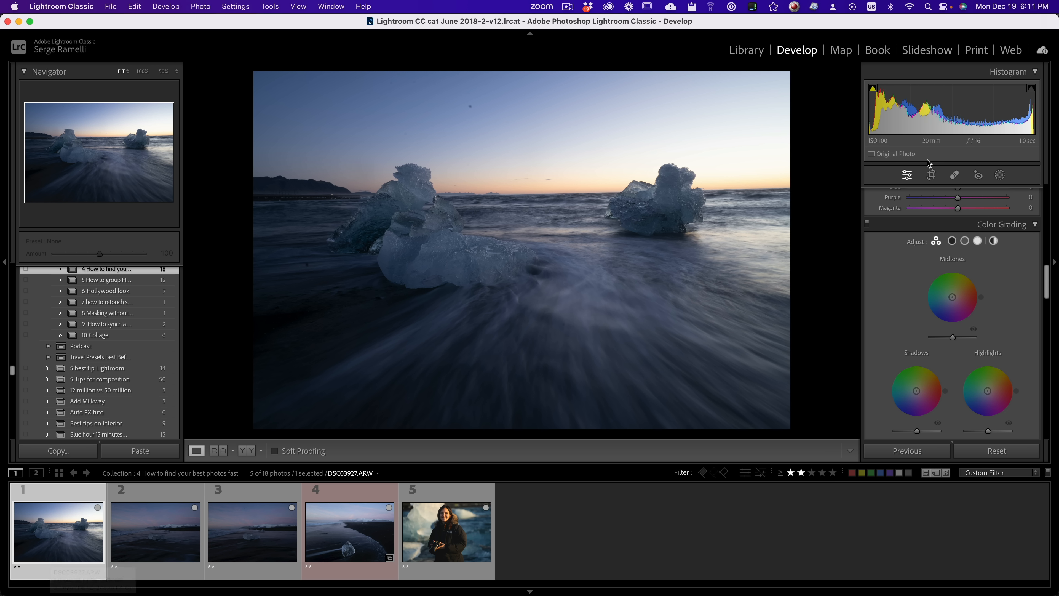
scroll(969, 281, "up", 5)
scroll(973, 281, "up", 5)
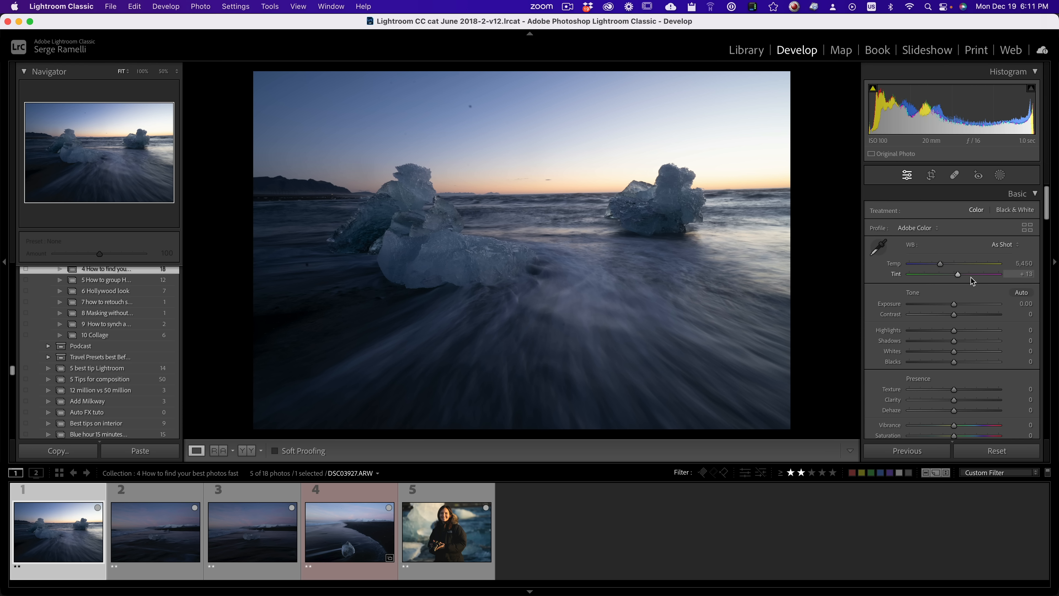
left_click(994, 341)
left_click(933, 330)
left_click(936, 362)
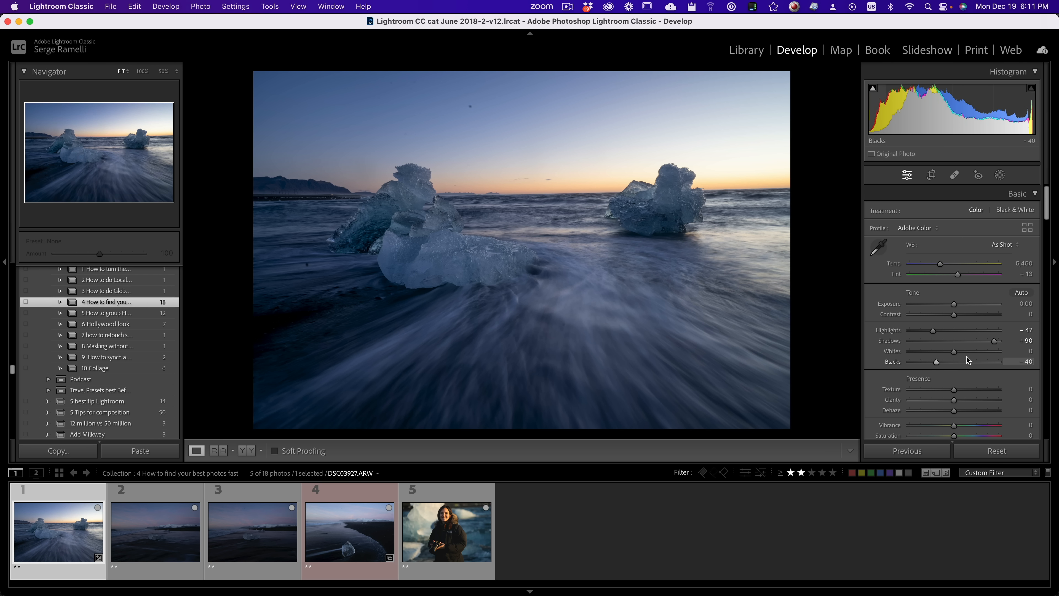
left_click(968, 351)
left_click(968, 314)
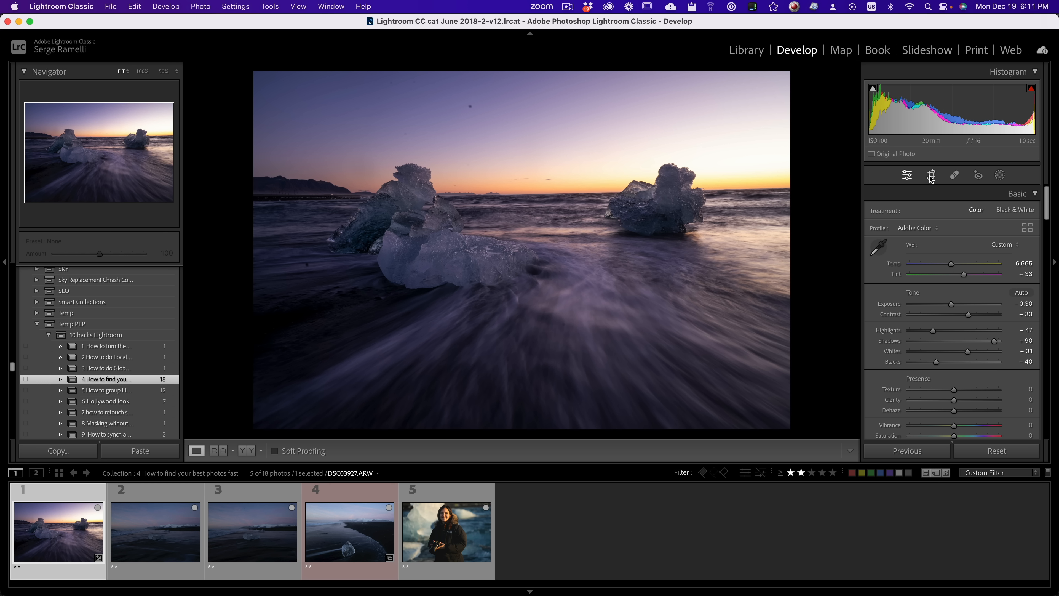
Step: Crop the ice-block photo to a 16 x 9 aspect ratio and raise its rating to four stars
left_click(931, 175)
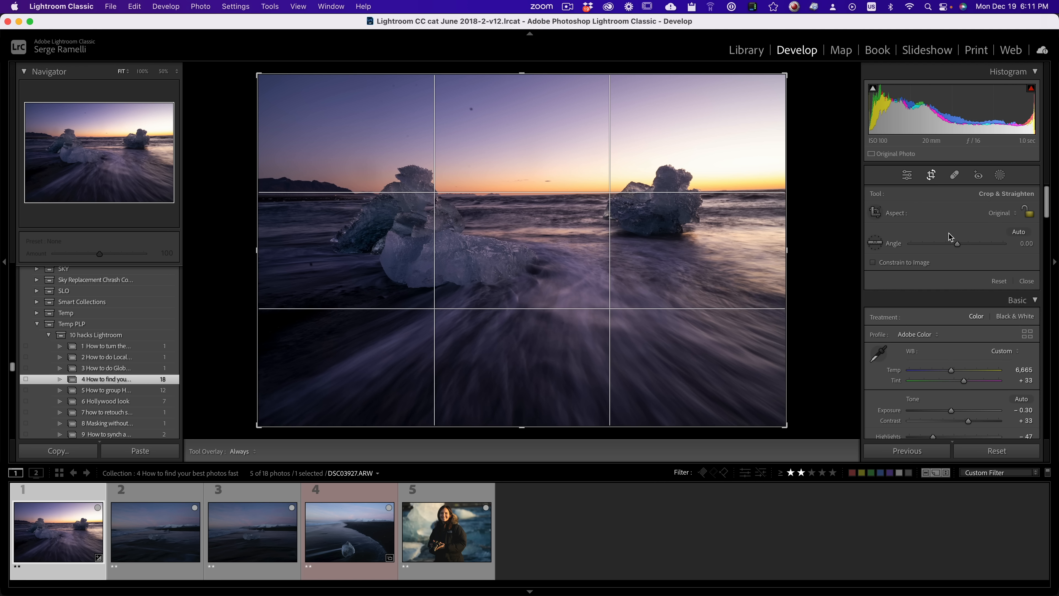
left_click(1015, 214)
left_click(1002, 323)
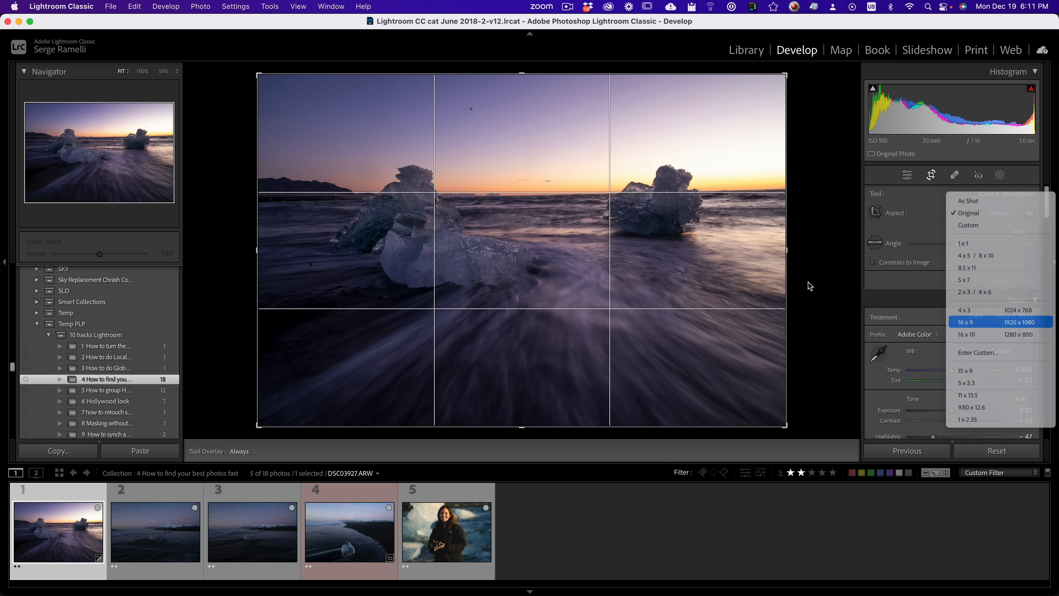
double_click(675, 259)
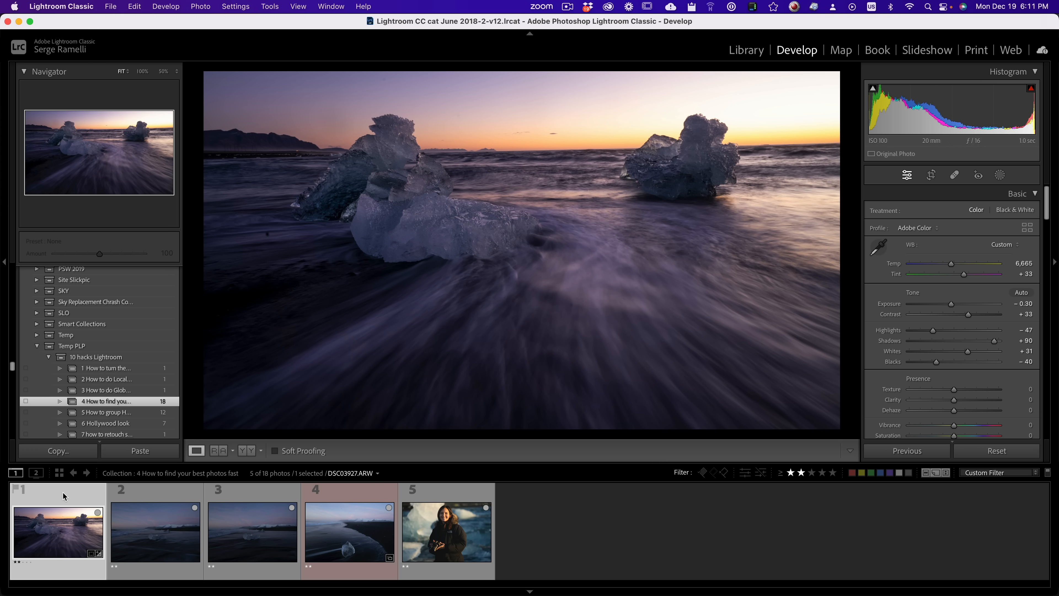
key("3")
key("4")
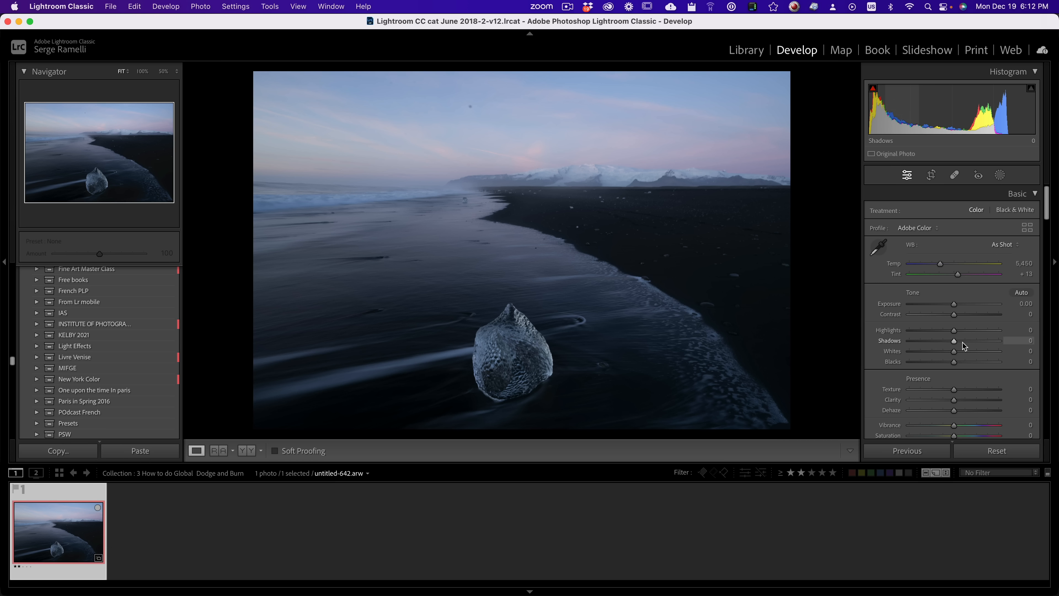
Step: On the black beach photo, set shadows to +100, highlights to −100, blacks to −46, whites to +31 and contrast to +33, and reset the exposure
left_click_drag(955, 341, 1012, 346)
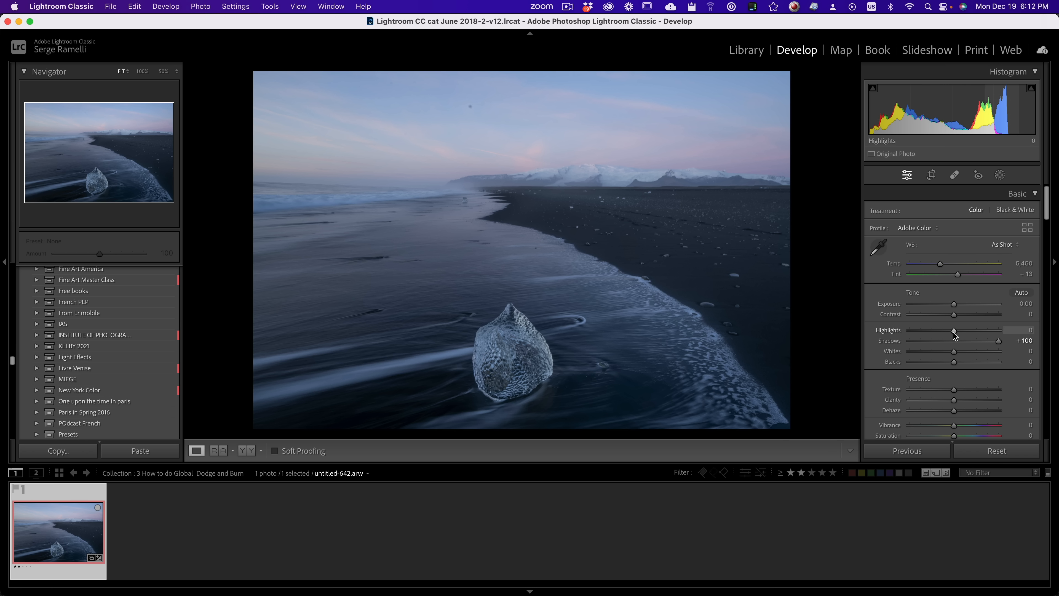
left_click_drag(953, 333, 908, 333)
mouse_move(952, 363)
left_mouse_down()
mouse_move(931, 362)
mouse_move(969, 353)
left_mouse_up()
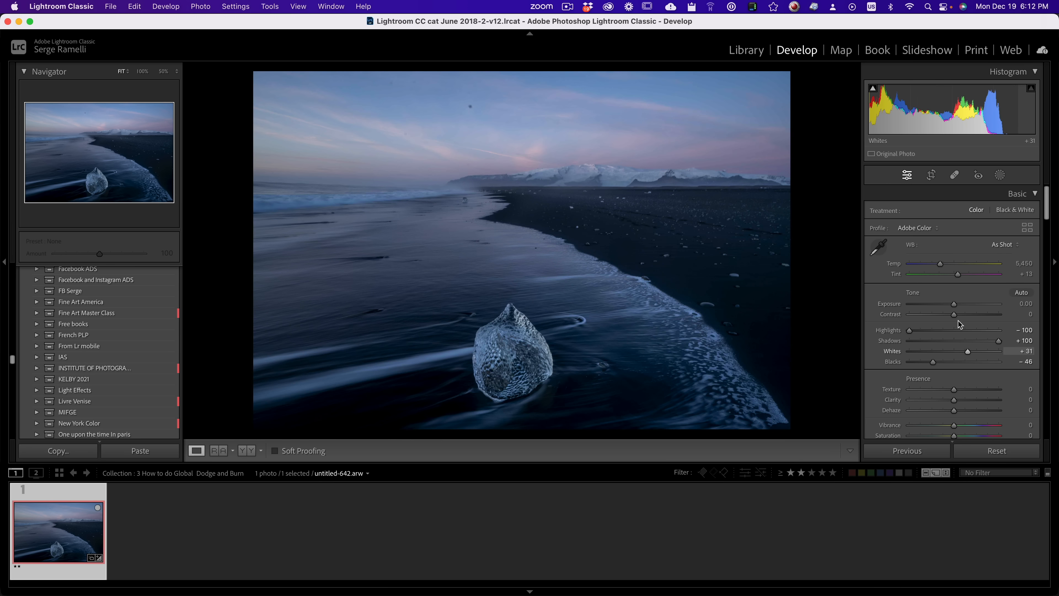
left_click(968, 316)
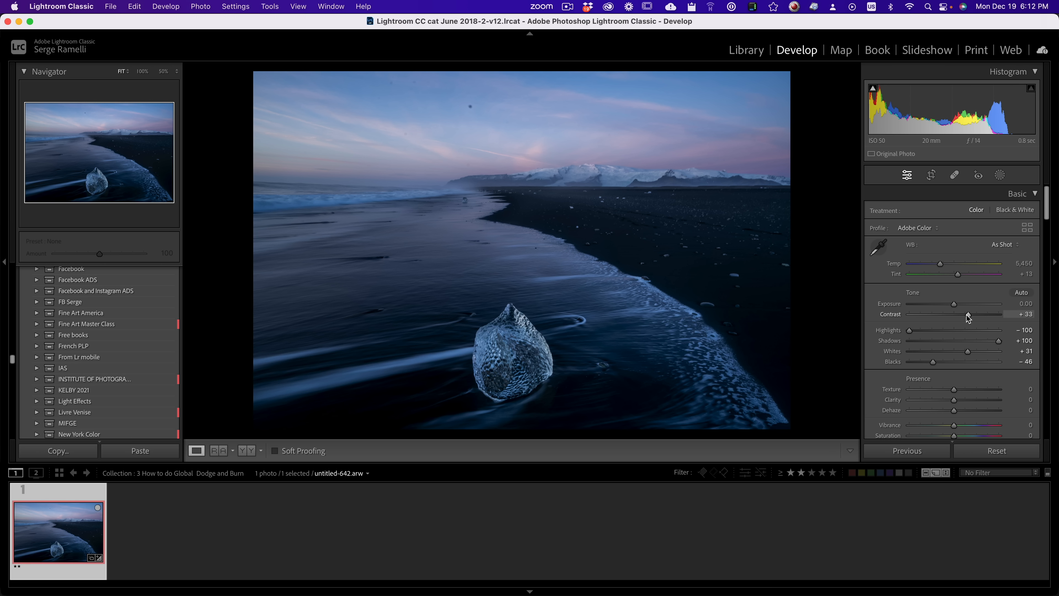
left_click_drag(959, 309, 954, 310)
double_click(954, 307)
Step: Darken and cool the sky with a linear gradient mask ending near the horizon, using temperature −16 and exposure −0.62
left_click(1000, 175)
left_click(902, 294)
left_click_drag(611, 111, 611, 185)
left_click_drag(955, 359, 949, 336)
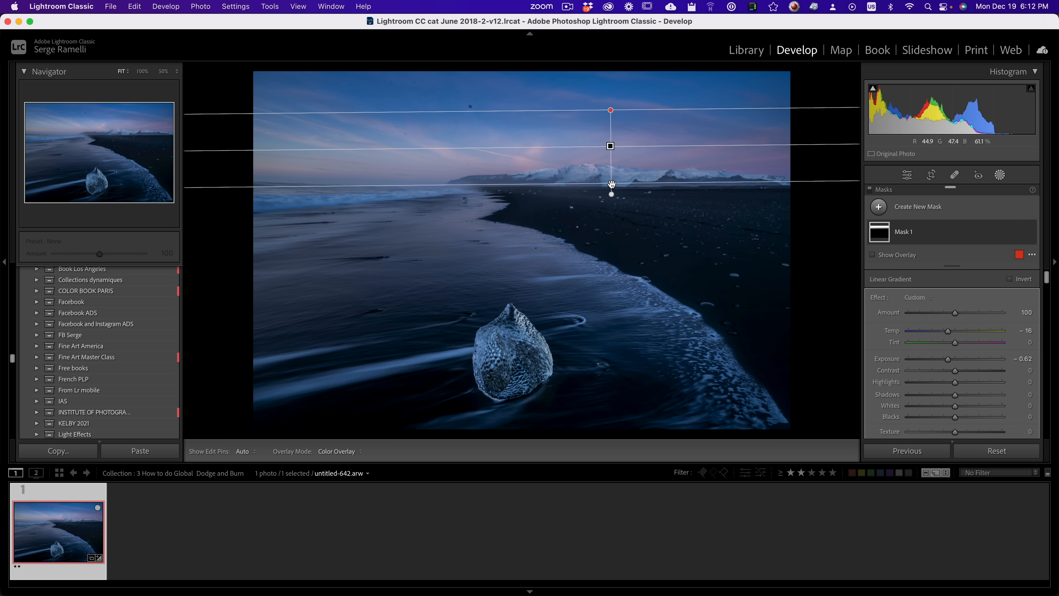
left_click_drag(610, 183, 610, 217)
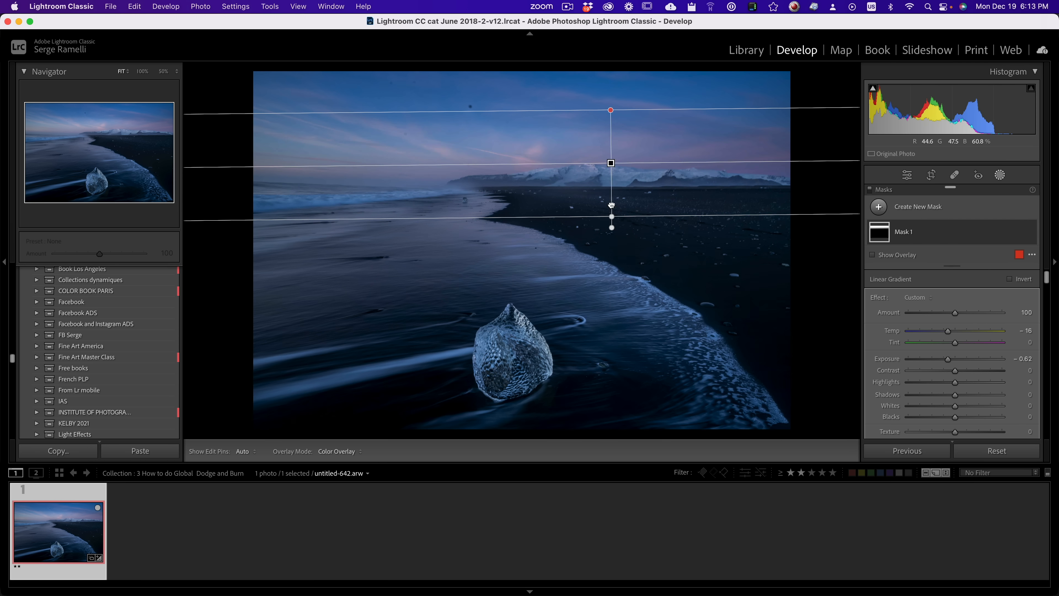
left_click_drag(610, 164, 601, 132)
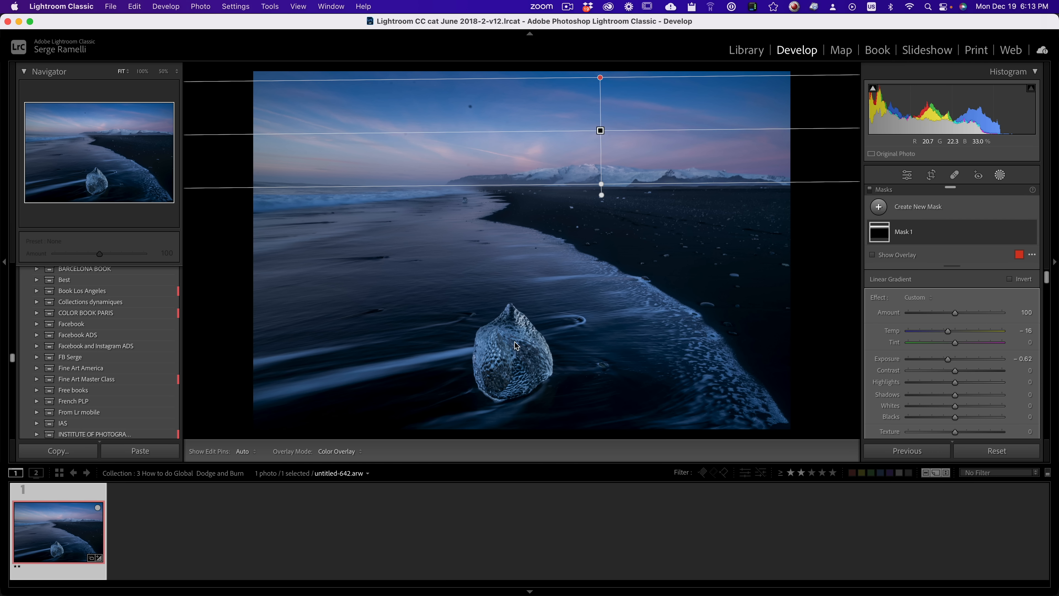
Step: Darken everything around the ice block with an inverted radial gradient mask at exposure −0.68, and shift the sky gradient slightly upward
left_click(878, 207)
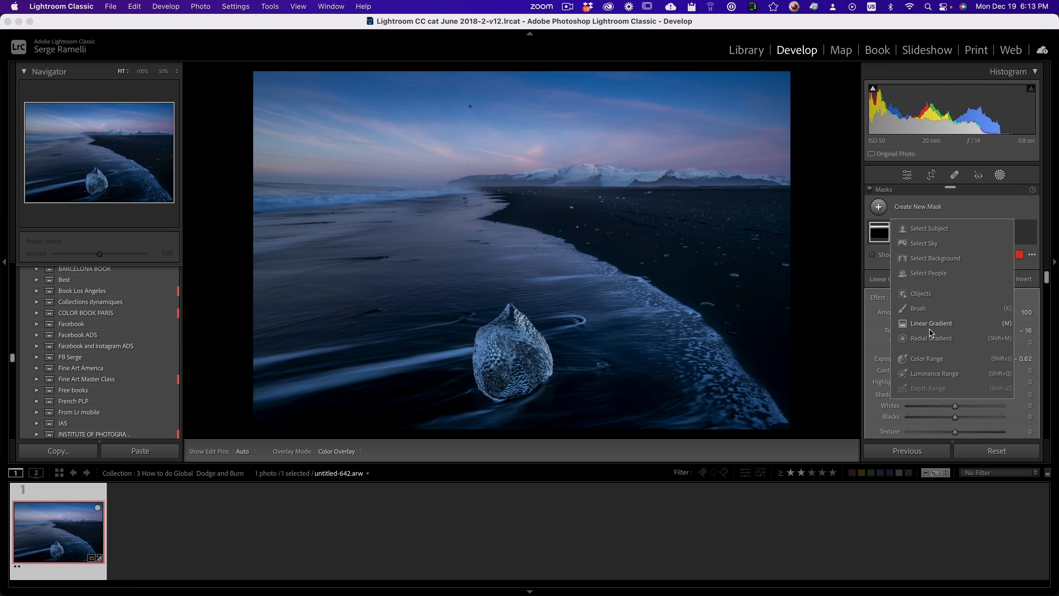
left_click(932, 340)
left_click_drag(523, 357, 652, 437)
left_click(1009, 303)
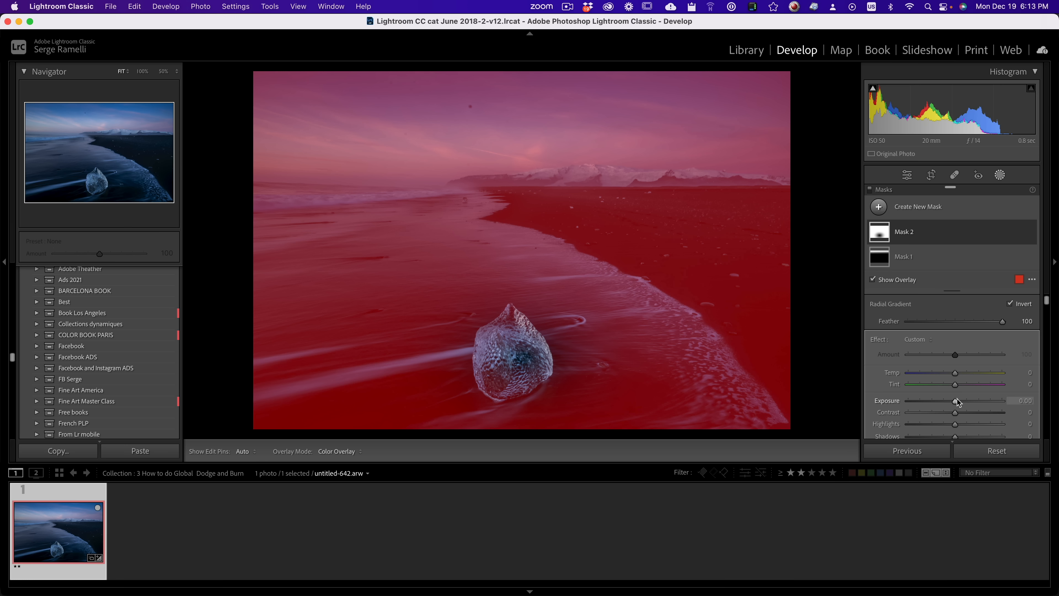
left_click_drag(955, 401, 948, 402)
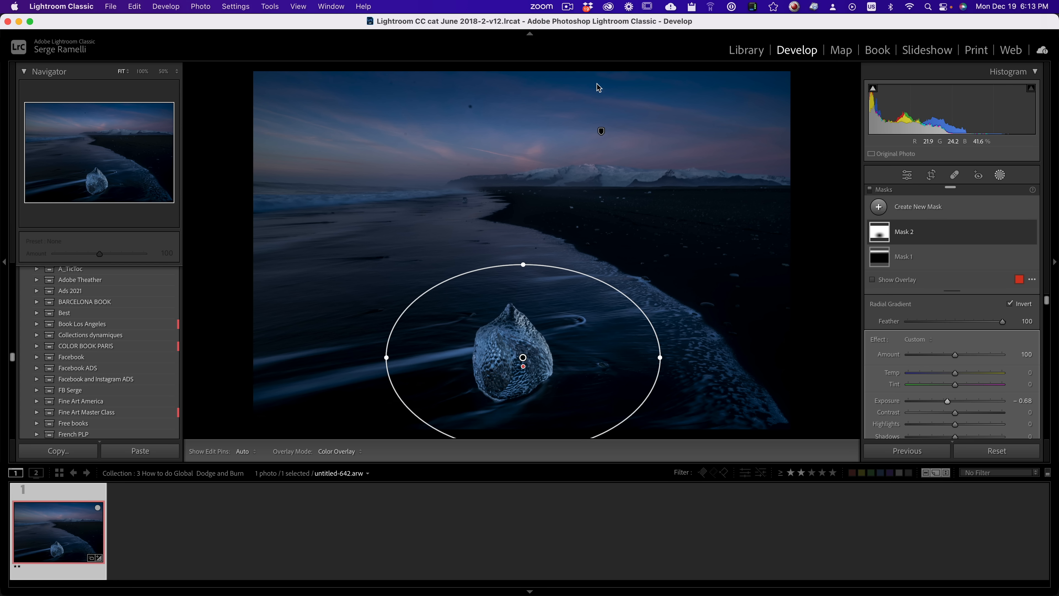
left_click(602, 132)
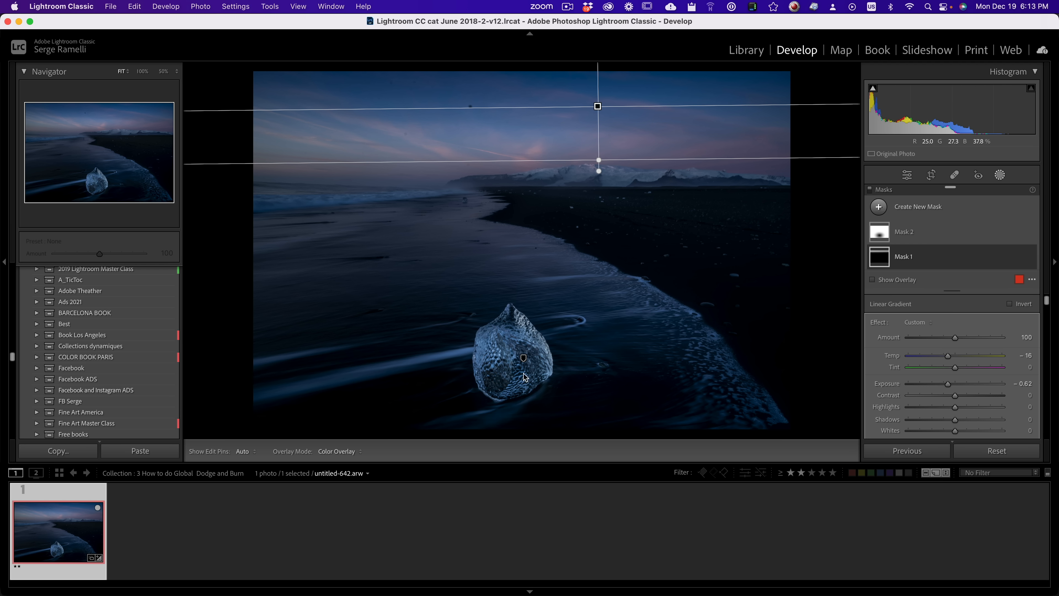
Step: Brighten the ice block with a smaller radial gradient mask around it at exposure 1.12
left_click(878, 207)
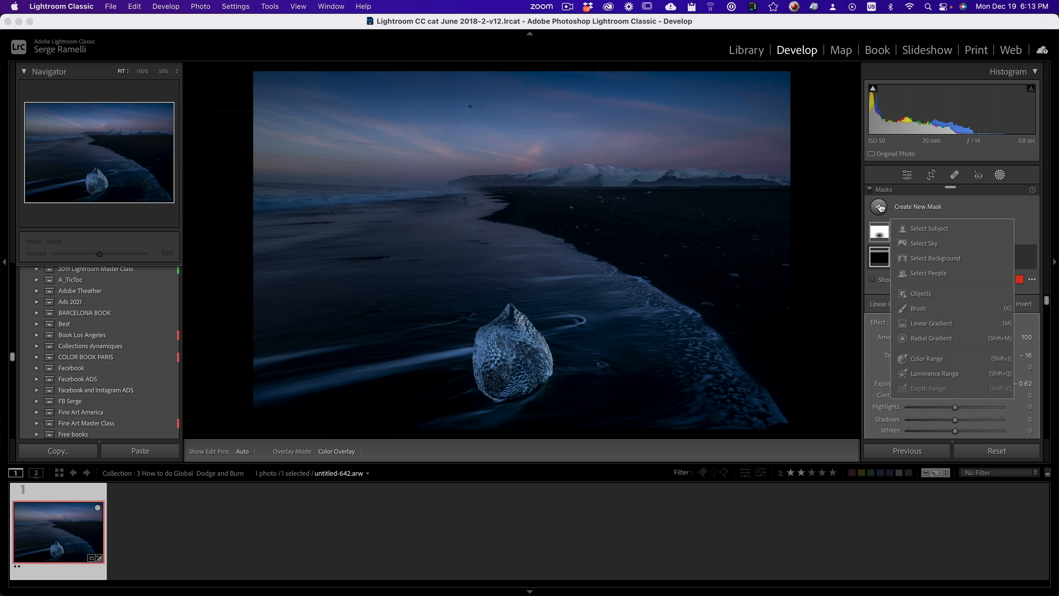
left_click(957, 339)
left_click_drag(508, 342, 571, 419)
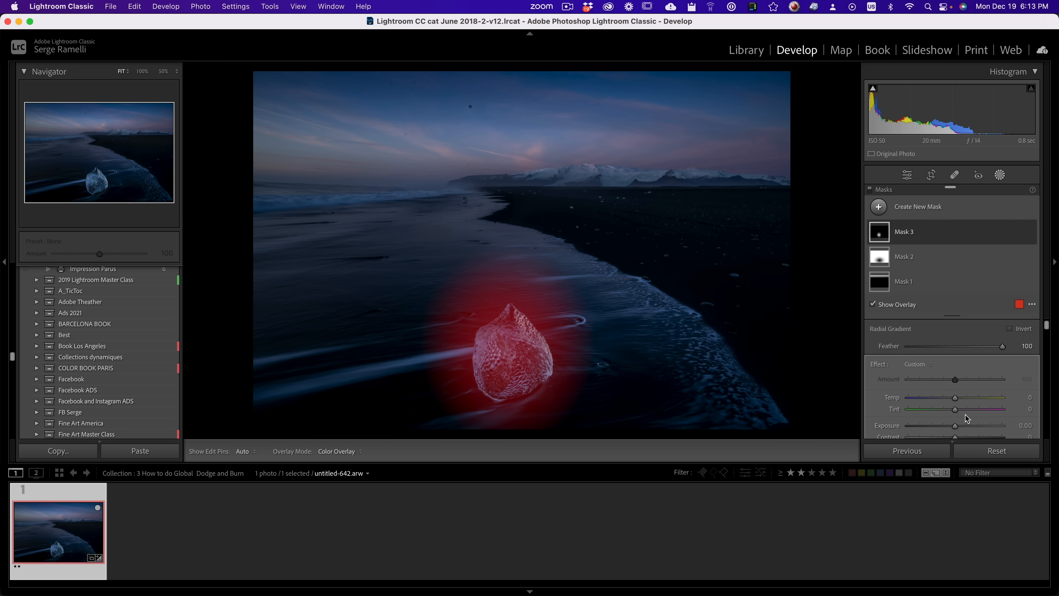
left_click_drag(959, 427, 967, 427)
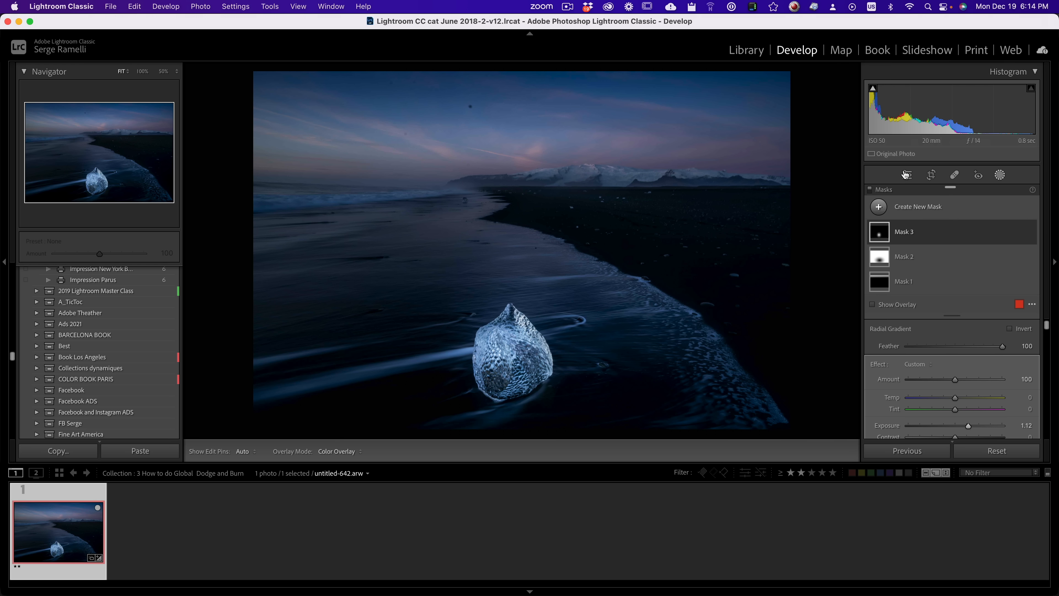
Step: Start a new brush mask on the black beach photo
left_click(880, 208)
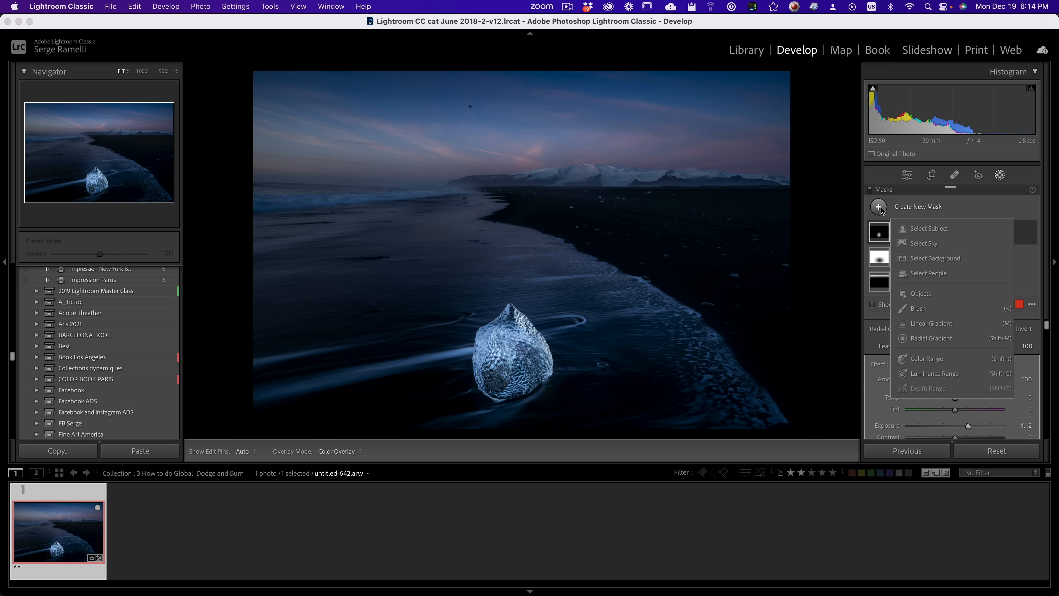
left_click(918, 308)
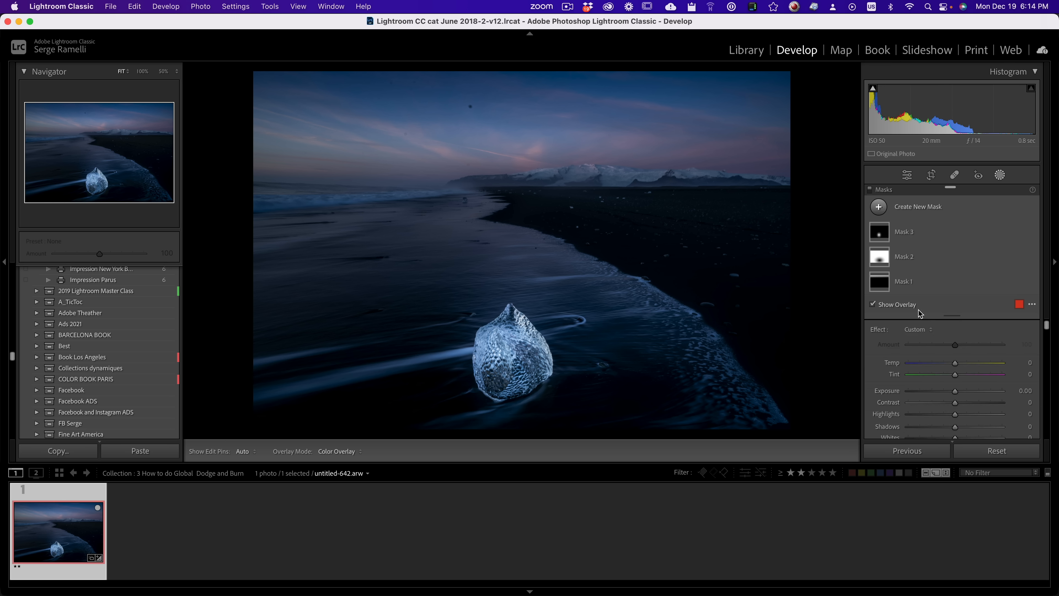
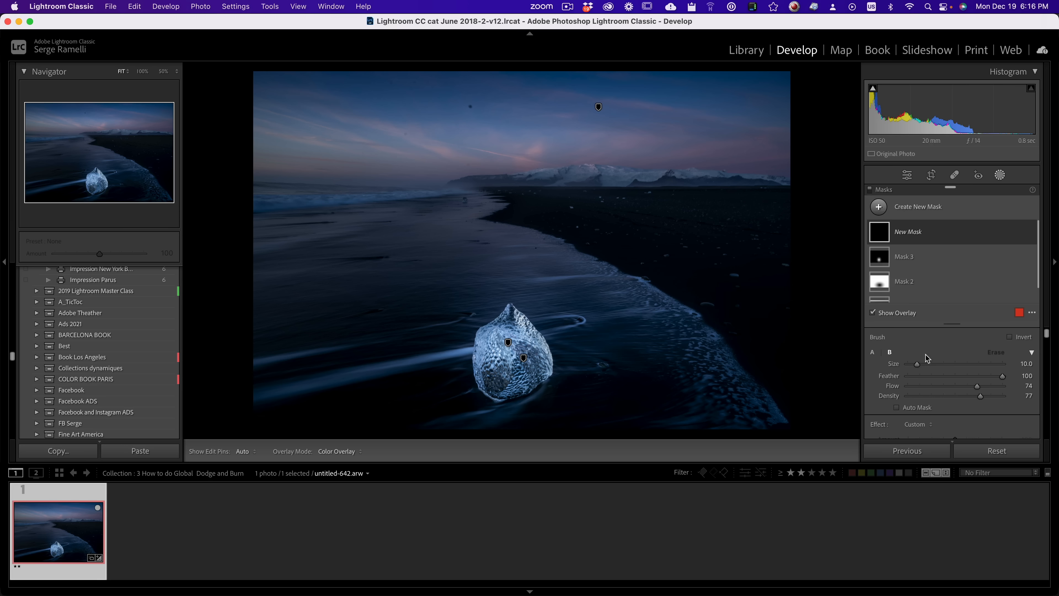
scroll(929, 375, "down", 3)
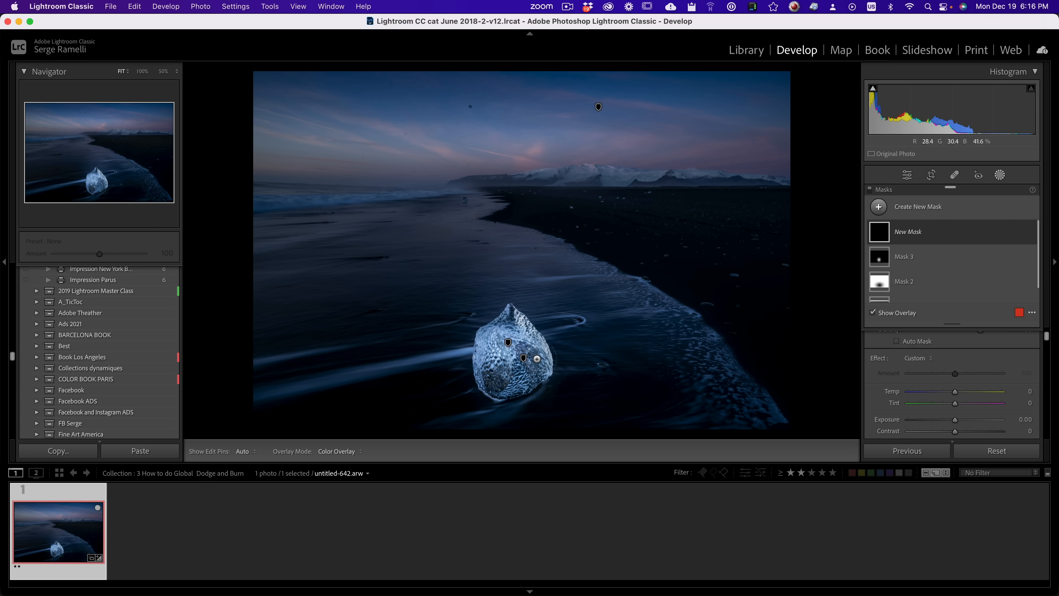
mouse_move(270, 389)
left_mouse_down()
mouse_move(438, 350)
mouse_move(559, 338)
left_mouse_up()
mouse_move(273, 354)
left_mouse_down()
mouse_move(573, 315)
mouse_move(550, 334)
mouse_move(600, 367)
left_mouse_up()
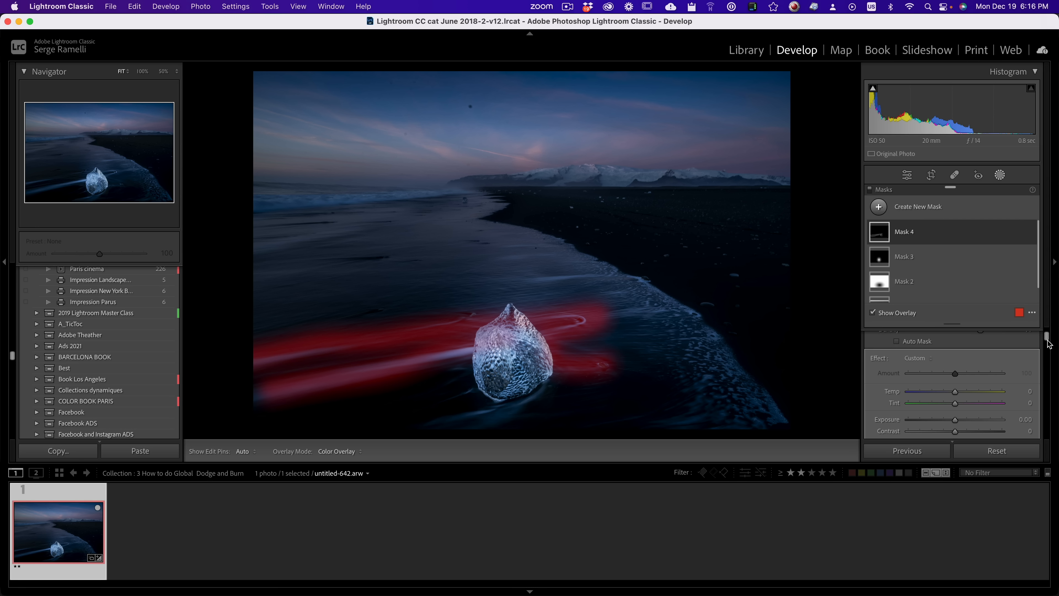
scroll(961, 422, "down", 5)
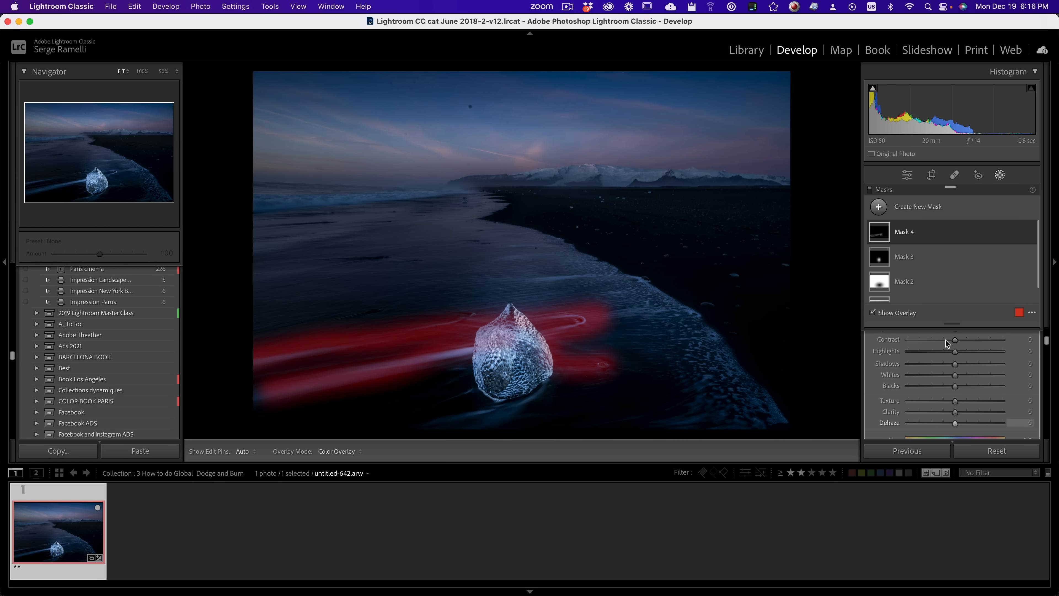
key("o")
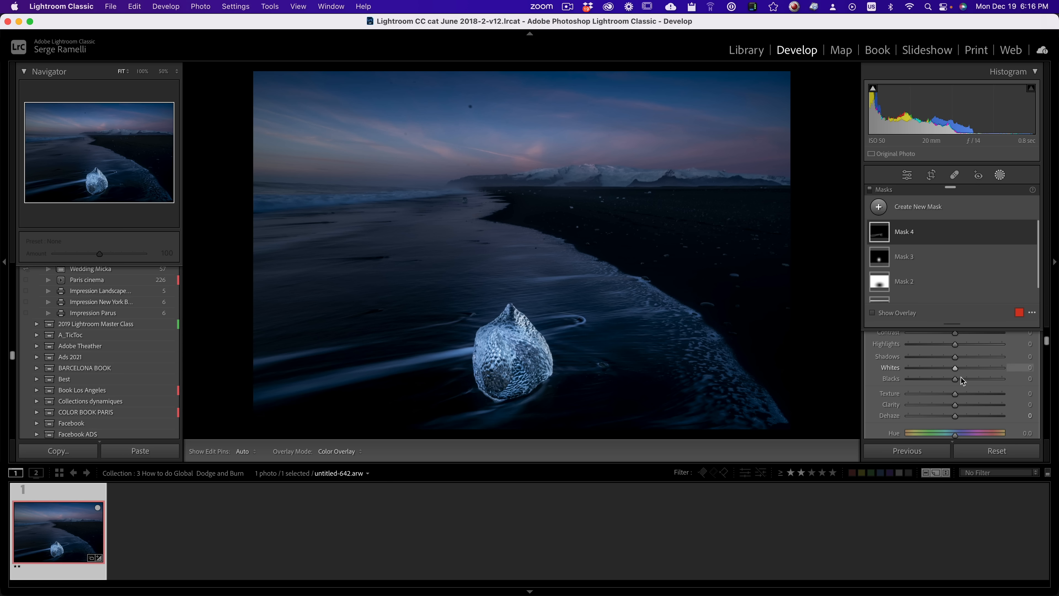
scroll(959, 378, "up", 4)
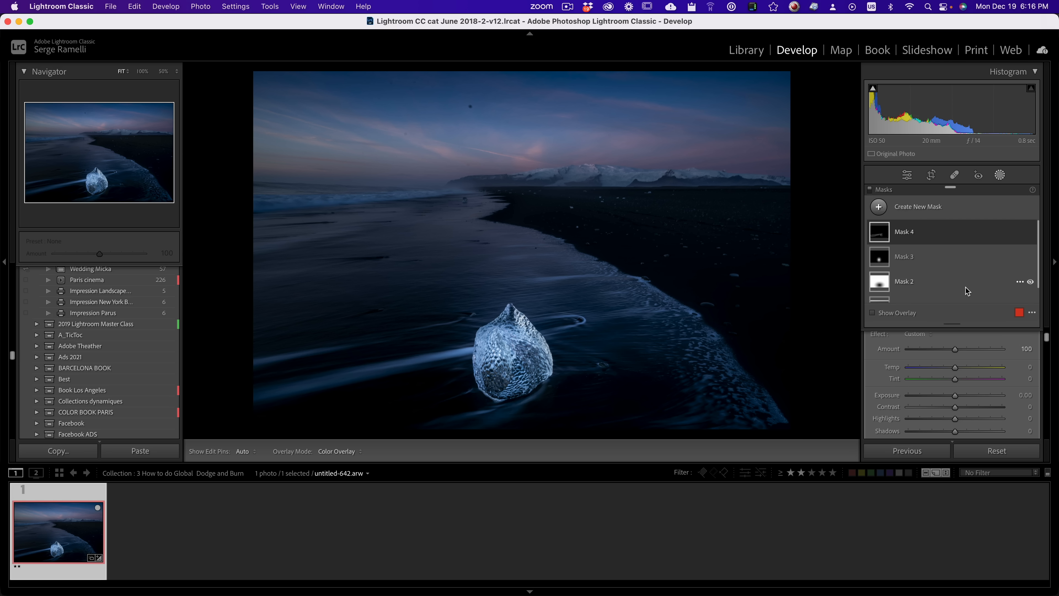
scroll(966, 291, "down", 1)
left_click_drag(1047, 339, 1047, 333)
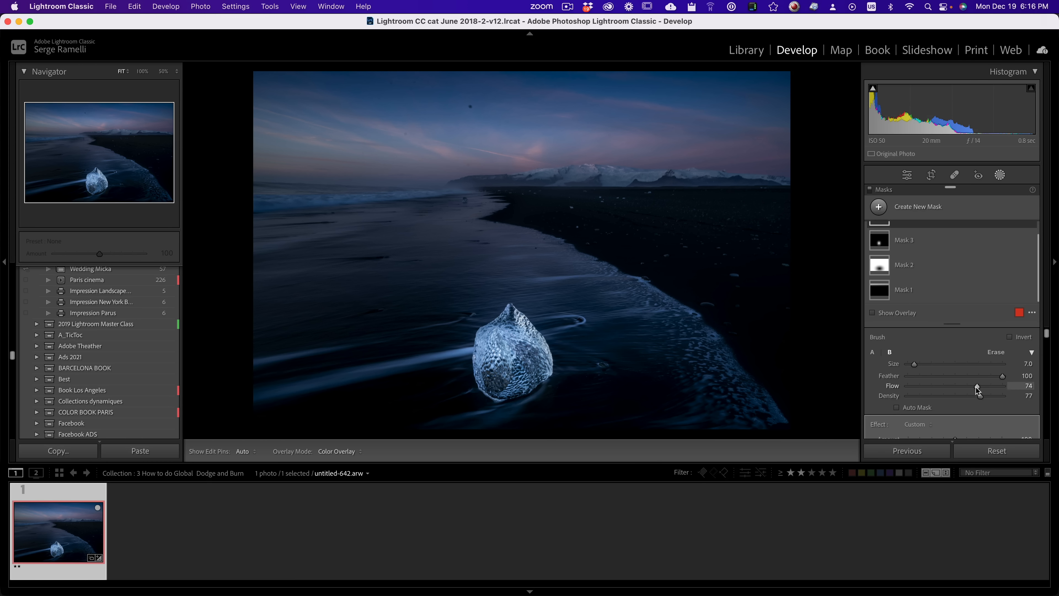
left_click_drag(976, 386, 975, 385)
left_click_drag(978, 394, 977, 390)
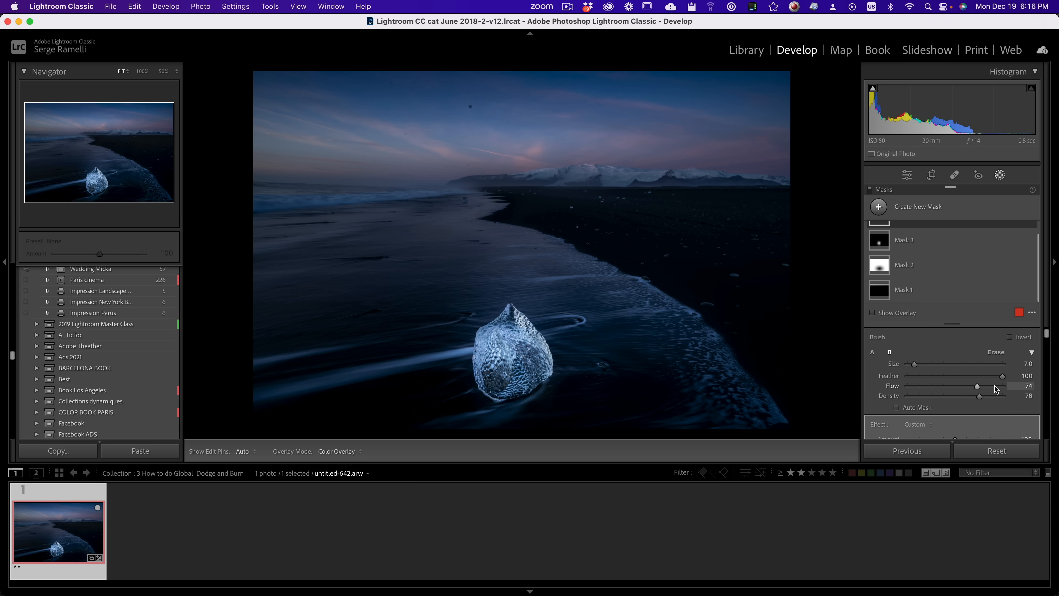
left_click_drag(996, 388, 1005, 387)
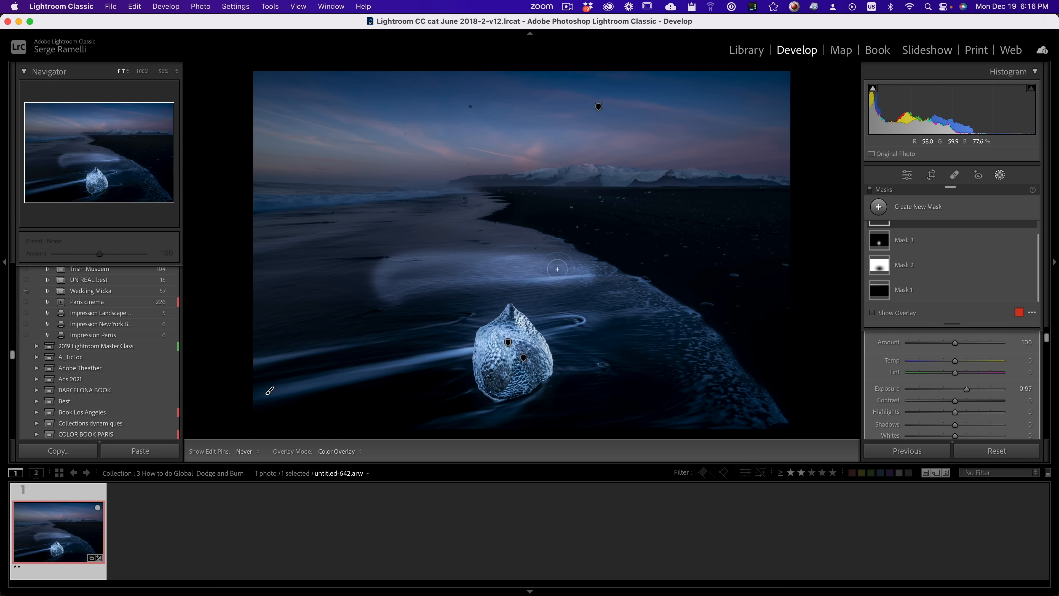
mouse_move(629, 263)
left_mouse_down()
mouse_move(653, 208)
mouse_move(366, 235)
mouse_move(763, 303)
left_mouse_up()
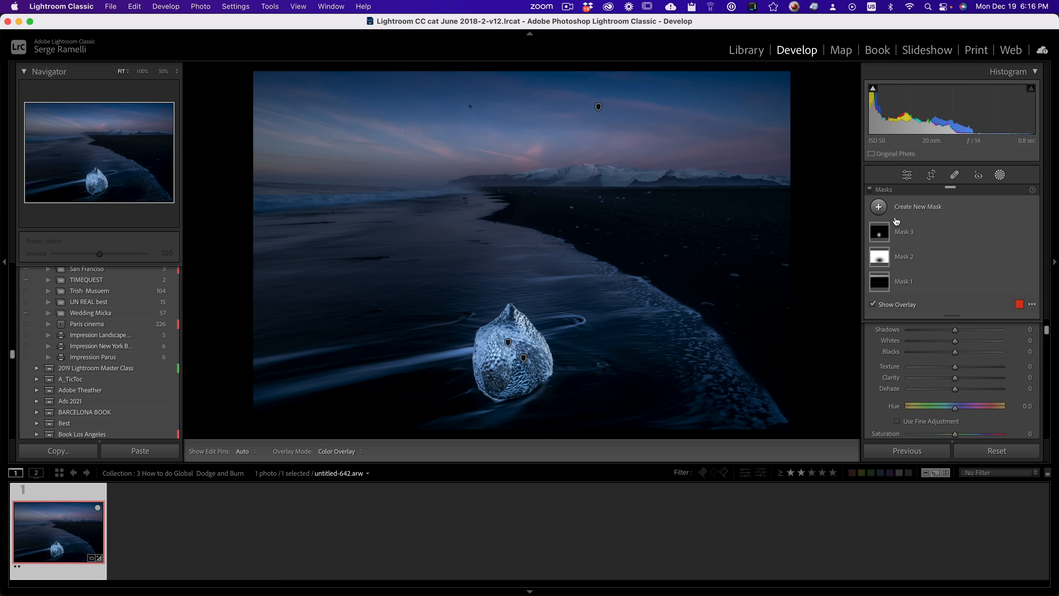
Step: Start a new brush mask on the beach photo and set the brush density to 72
left_click(879, 206)
left_click(922, 308)
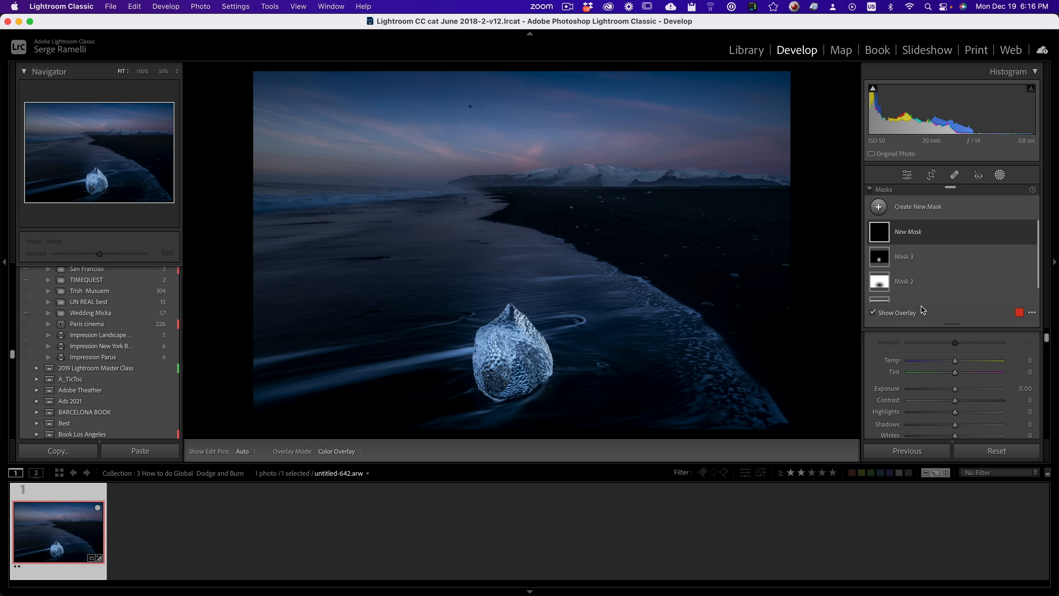
left_click_drag(1047, 344, 1047, 338)
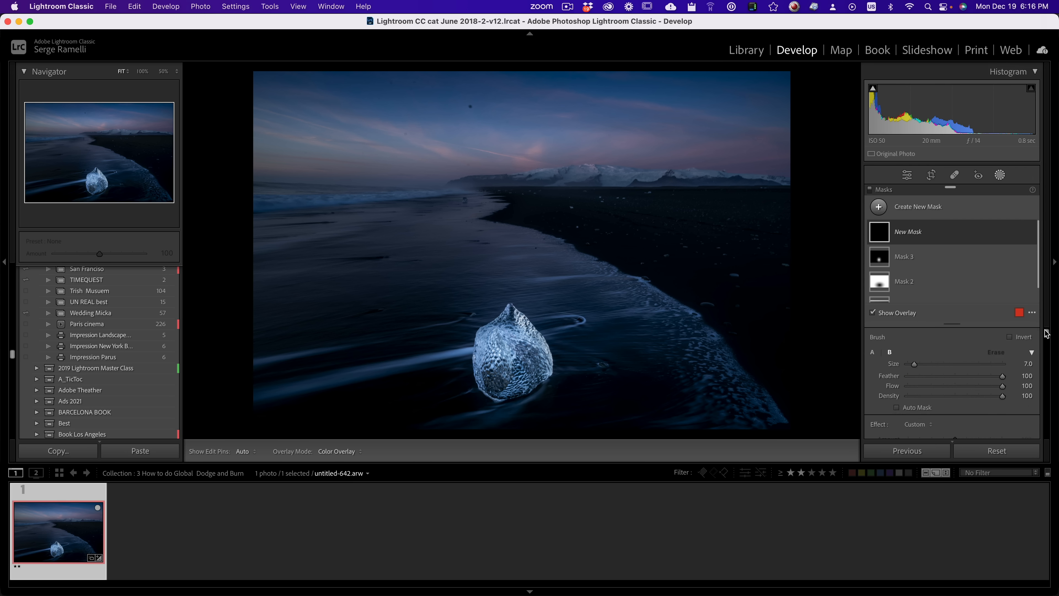
left_click(974, 395)
Step: Brighten the light streaks in the water by painting over them with the brush at exposure 0.18 and highlights 52
scroll(957, 358, "down", 5)
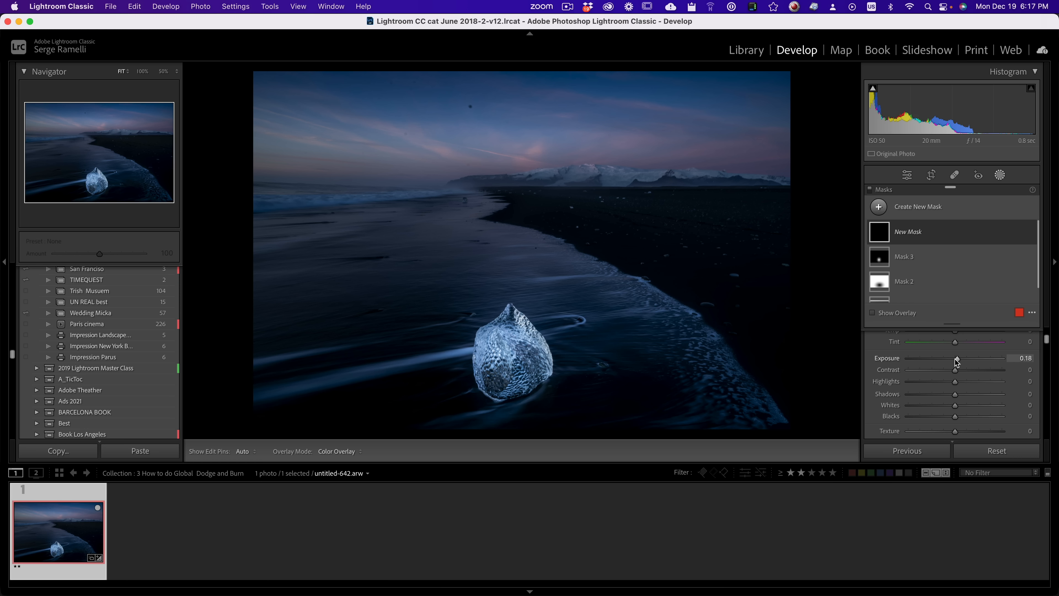
scroll(1047, 343, "up", 1)
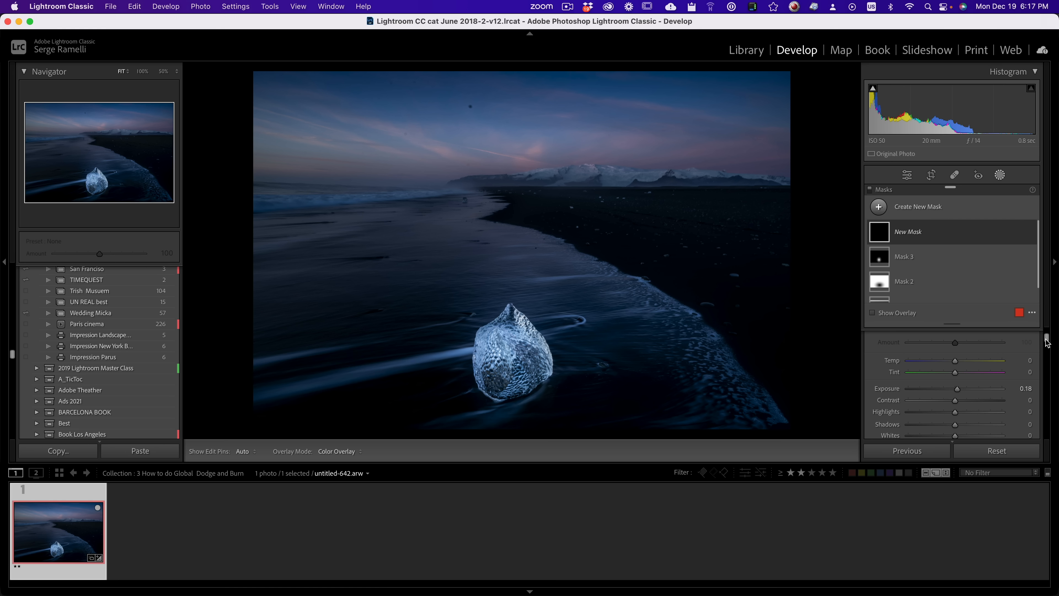
scroll(1047, 340, "up", 1)
scroll(1046, 340, "down", 2)
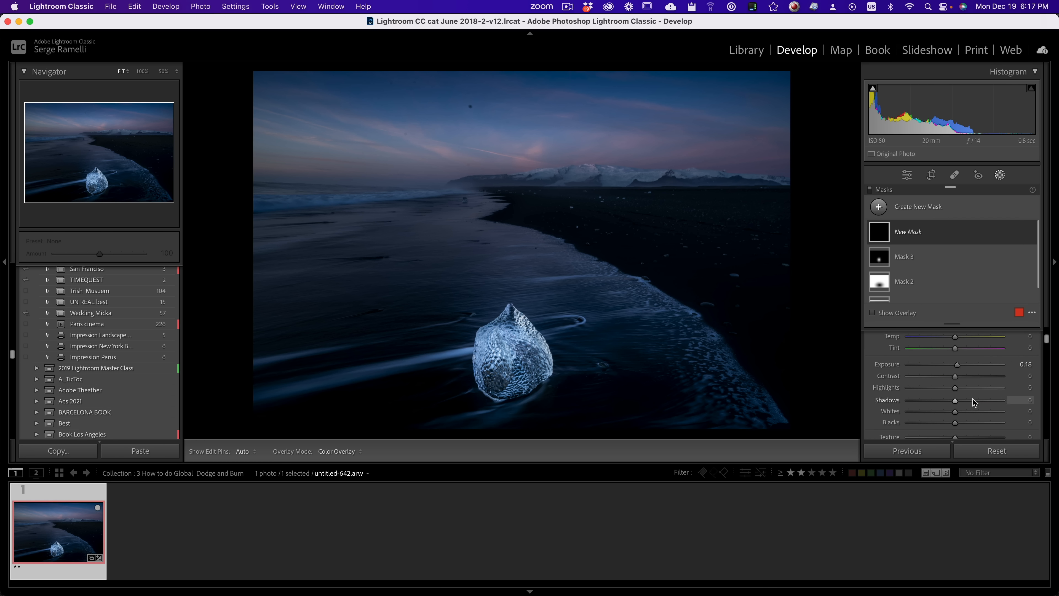
left_click_drag(957, 391, 979, 391)
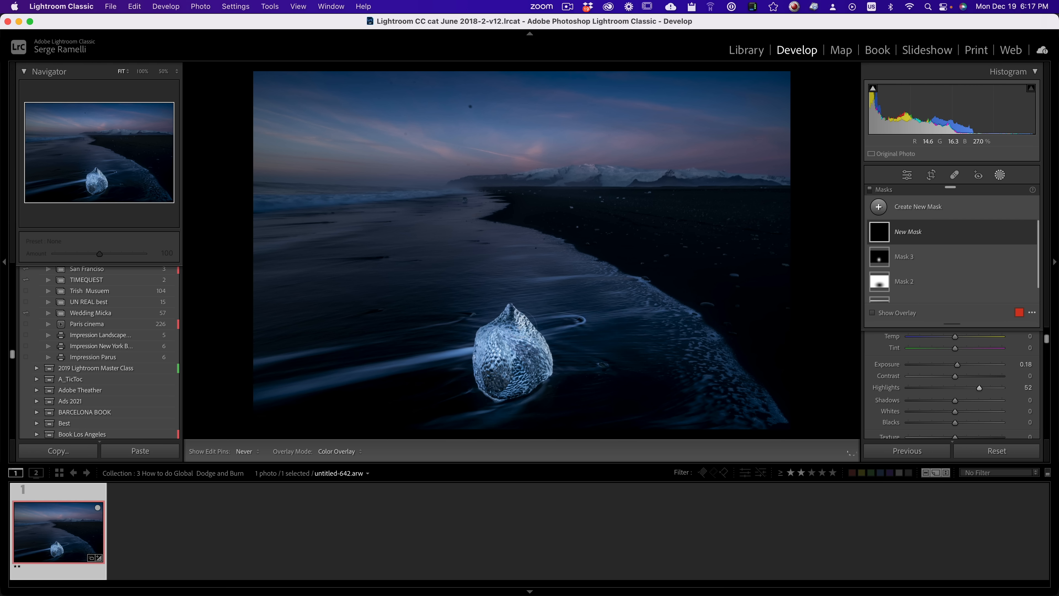
mouse_move(520, 327)
left_mouse_down()
mouse_move(484, 350)
mouse_move(513, 340)
left_mouse_up()
scroll(752, 404, "up", 3)
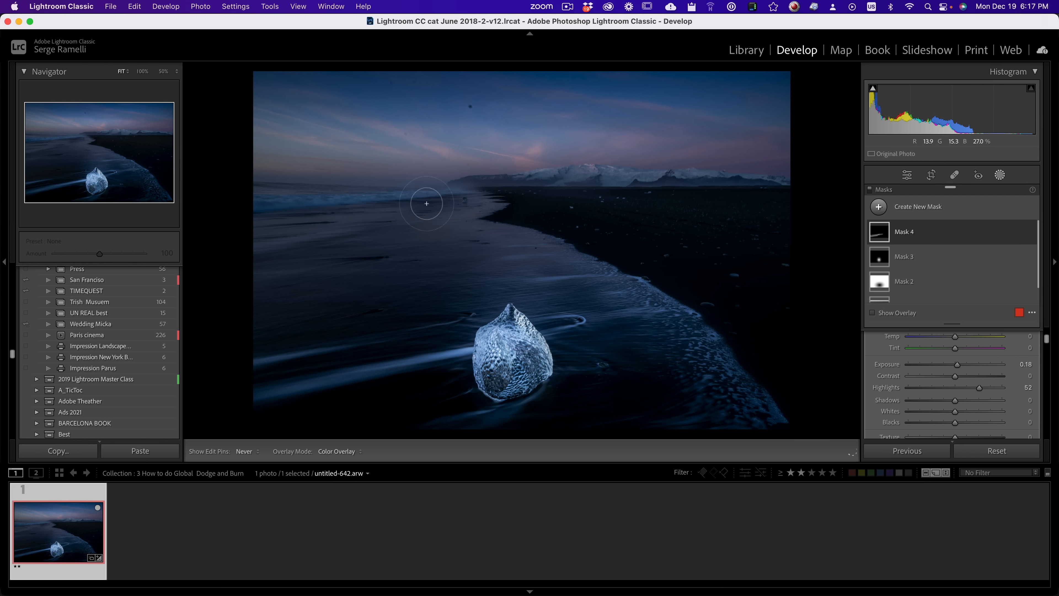
mouse_move(427, 203)
left_mouse_down()
mouse_move(315, 209)
mouse_move(442, 207)
left_mouse_up()
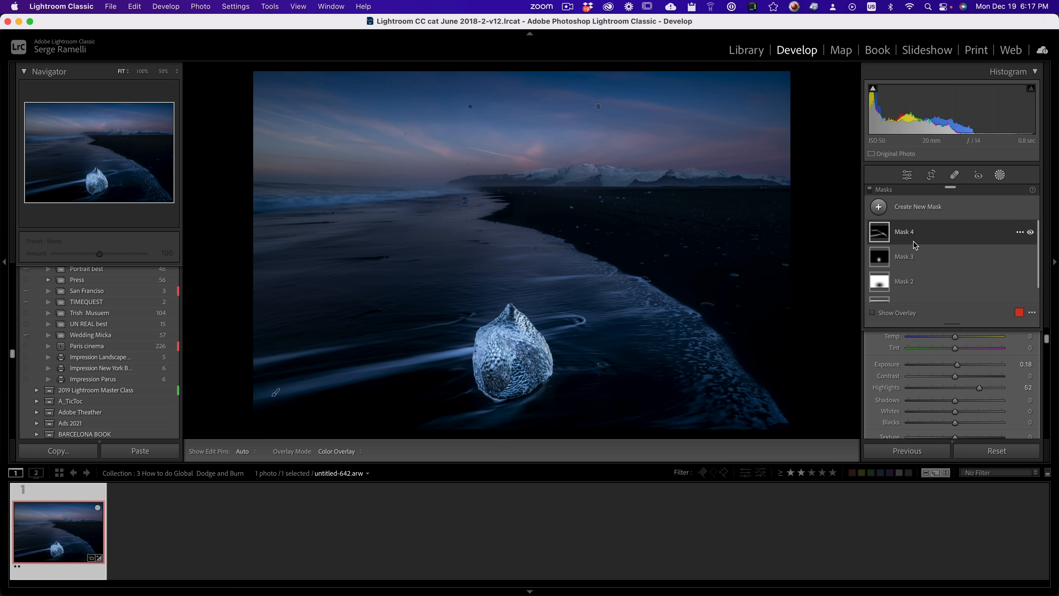
Step: Brighten the foam along the shoreline by painting a new brush mask over it at exposure 0.41
left_click(878, 207)
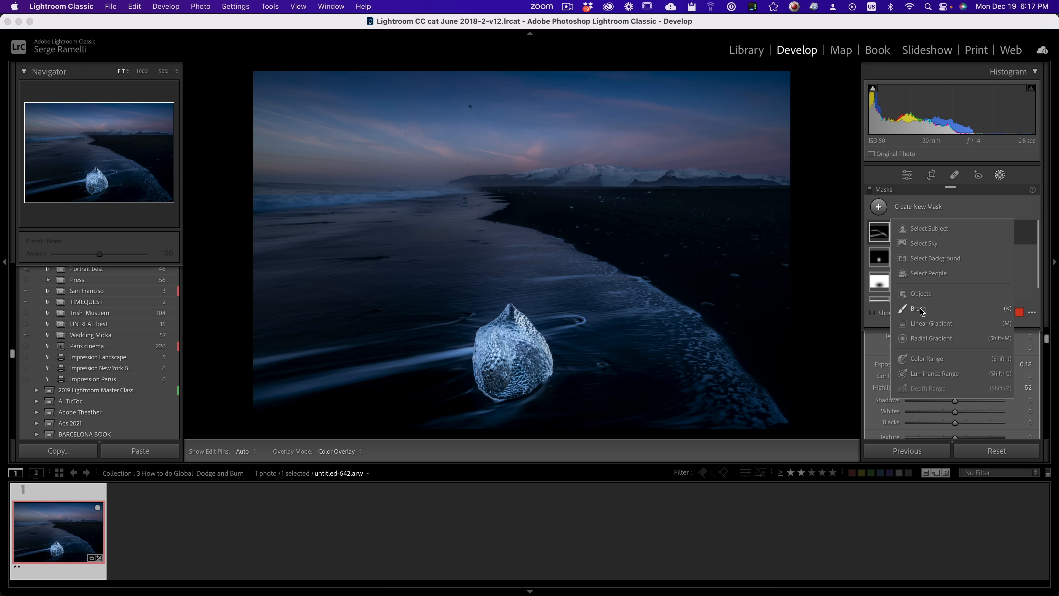
left_click(920, 310)
left_click_drag(959, 366, 960, 366)
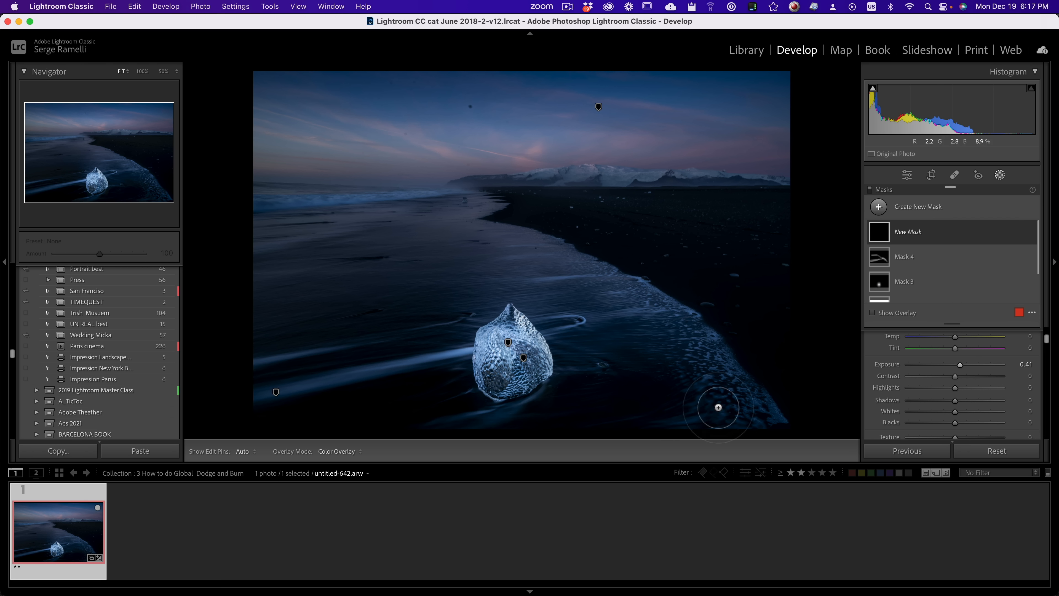
mouse_move(740, 410)
left_mouse_down()
mouse_move(579, 267)
mouse_move(544, 268)
mouse_move(317, 200)
mouse_move(310, 218)
mouse_move(756, 412)
mouse_move(362, 179)
mouse_move(212, 216)
left_mouse_up()
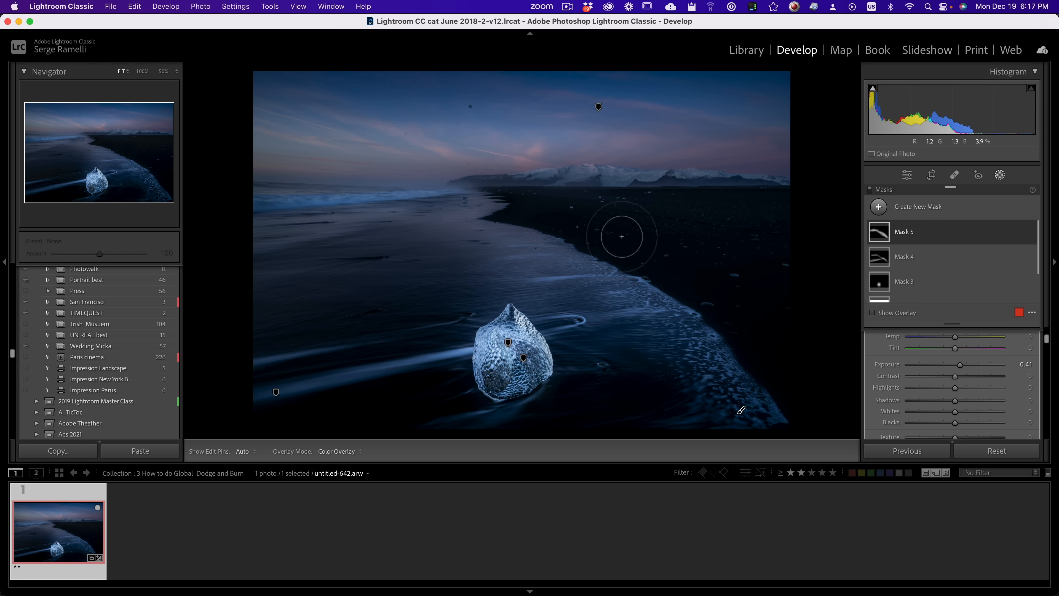
Step: Brighten the distant mountains and the waves by painting a new brush mask over them at exposure 0.45
left_click(886, 211)
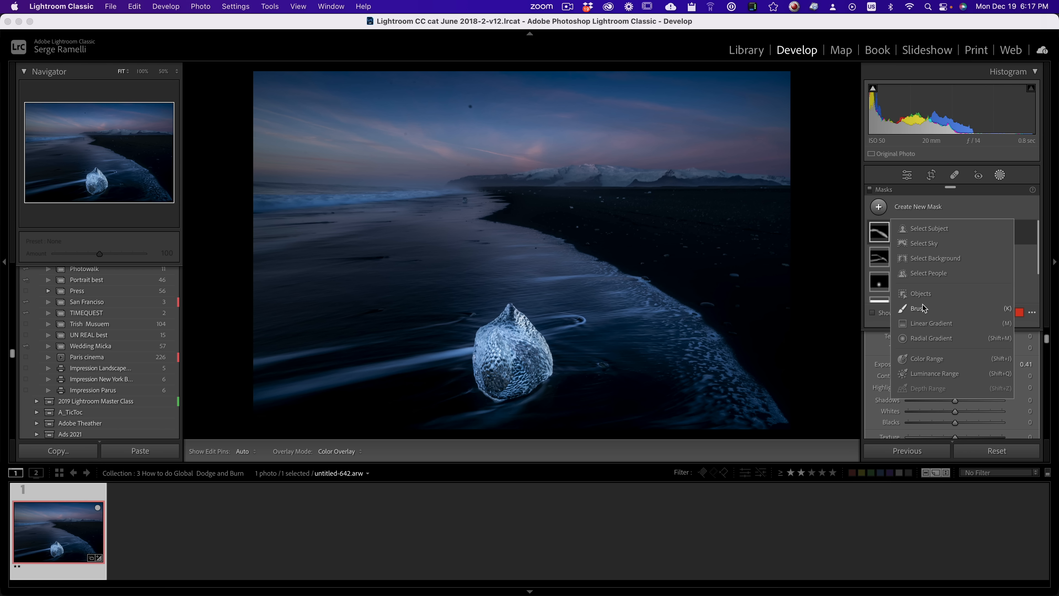
left_click(882, 309)
scroll(612, 204, "down", 5)
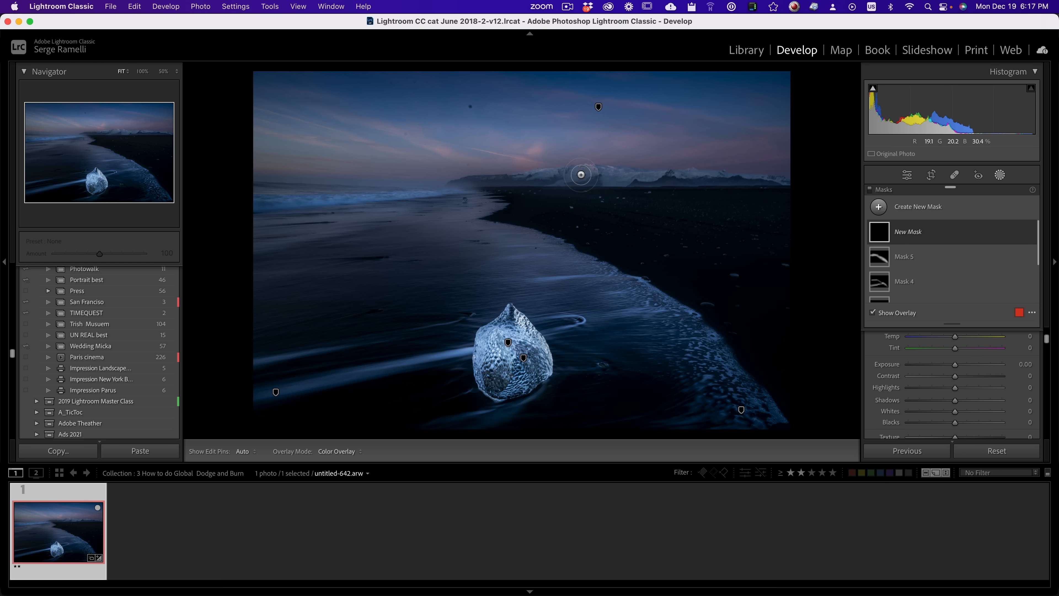
mouse_move(537, 187)
left_mouse_down()
mouse_move(723, 182)
mouse_move(453, 185)
mouse_move(770, 183)
mouse_move(451, 189)
mouse_move(783, 175)
left_mouse_up()
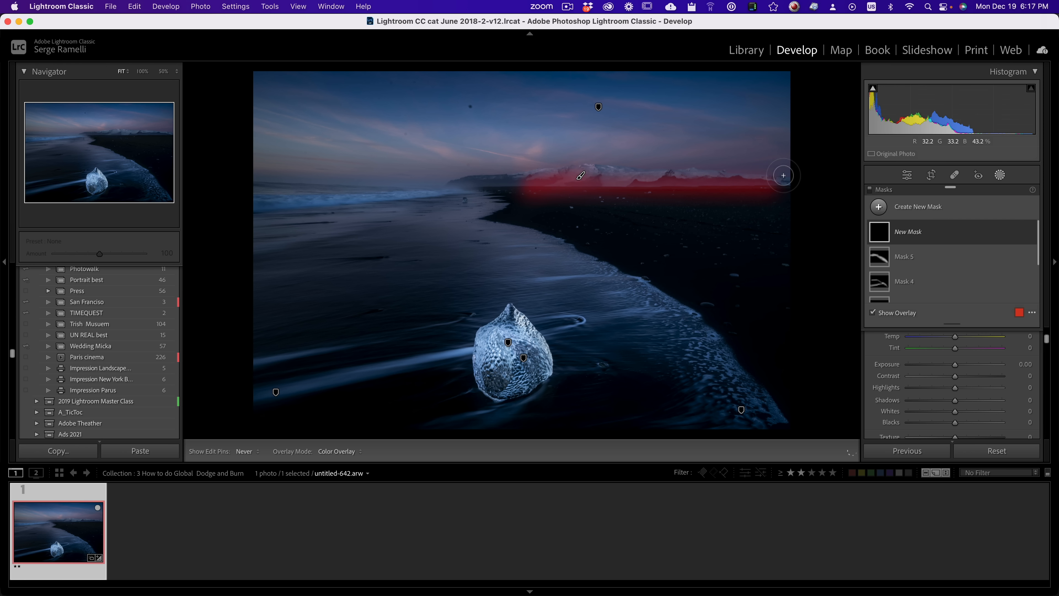
left_click_drag(955, 365, 962, 371)
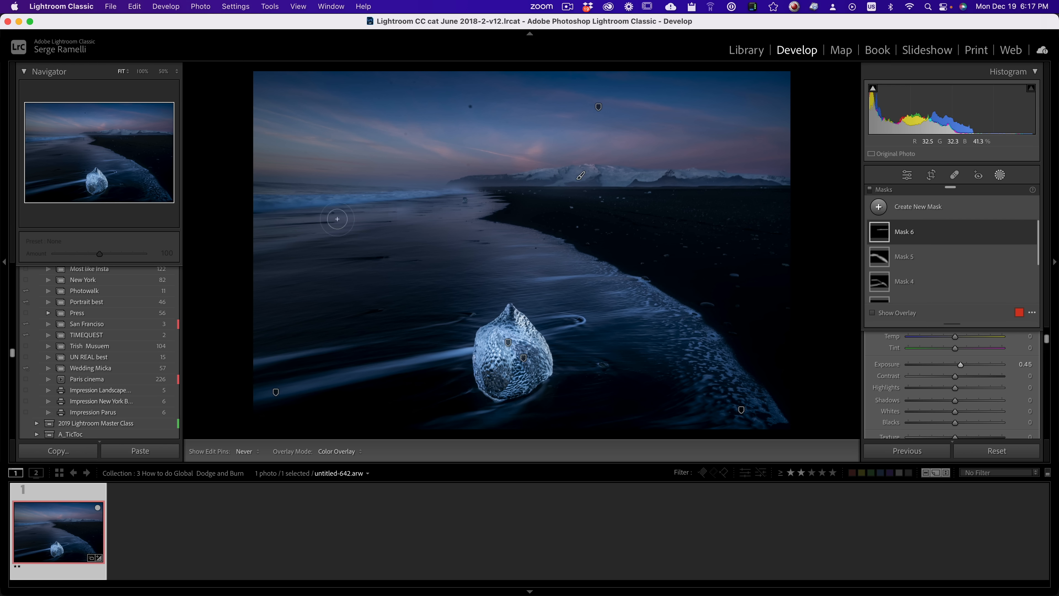
key("h")
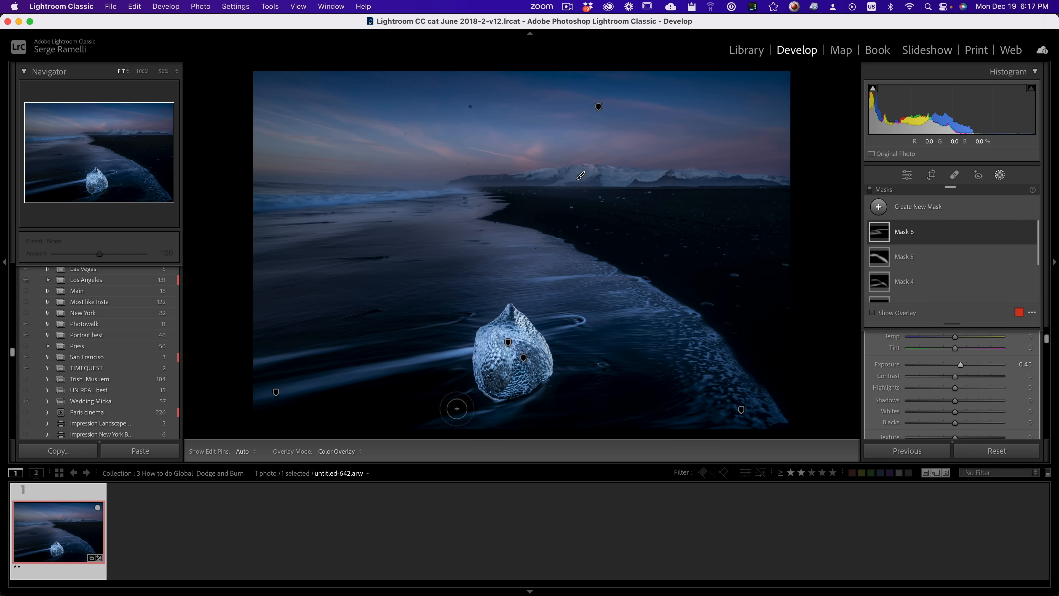
key("h")
mouse_move(742, 412)
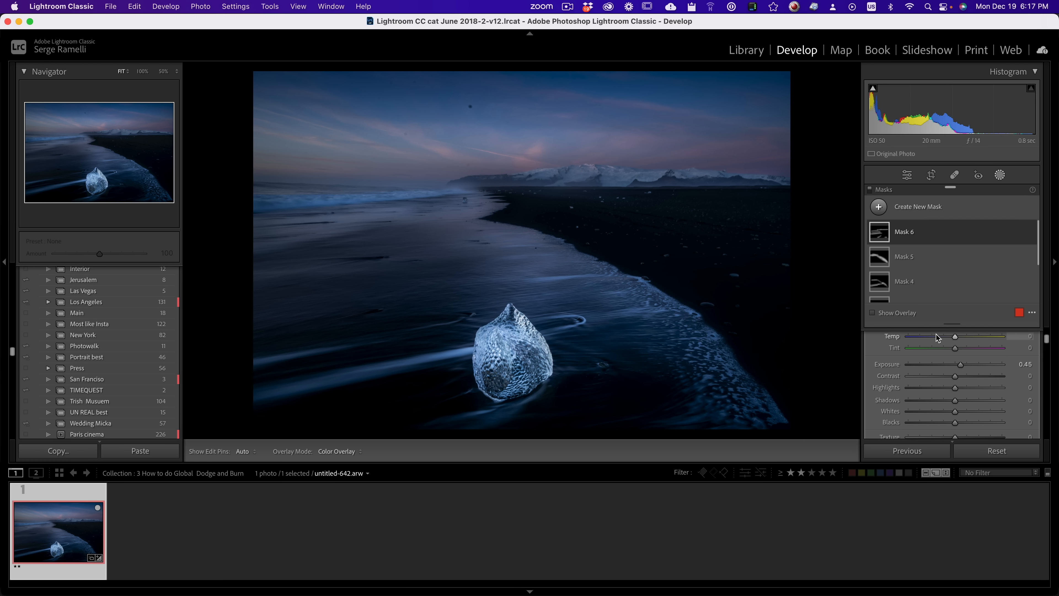
Step: Raise the whole photo's whites to +55 and exposure to +0.15, and compare the result with the original
left_click(907, 178)
left_click_drag(969, 232, 980, 234)
scroll(956, 272, "up", 5)
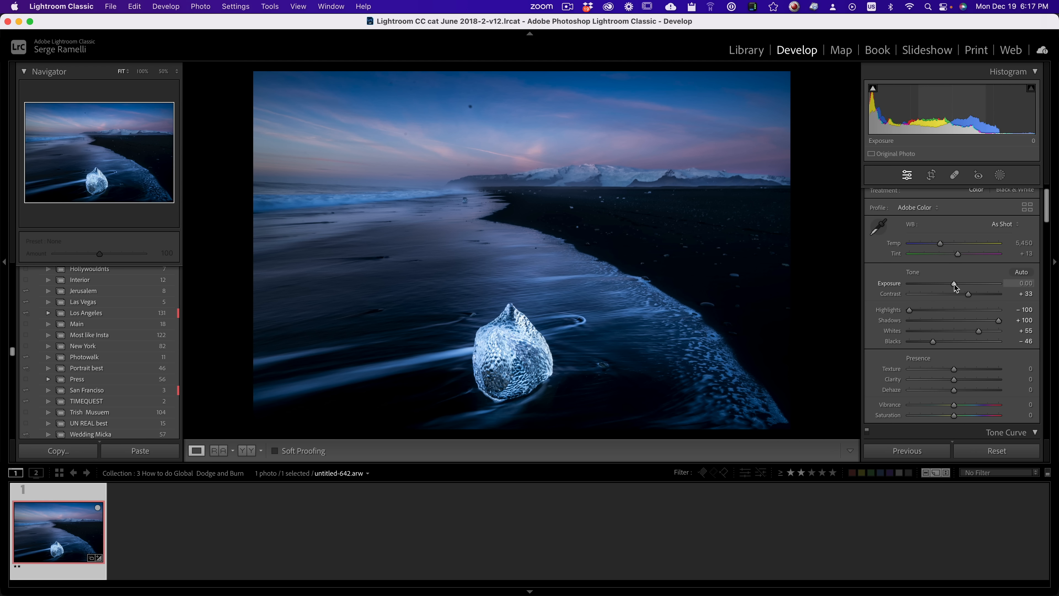
left_click_drag(953, 286, 956, 286)
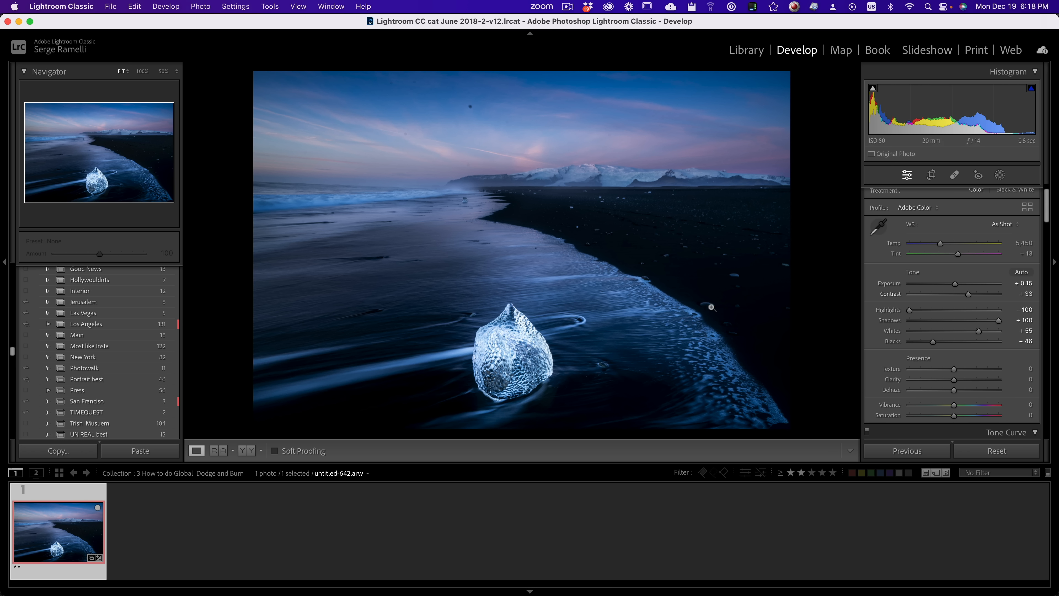
key("backslash")
key("backslash")
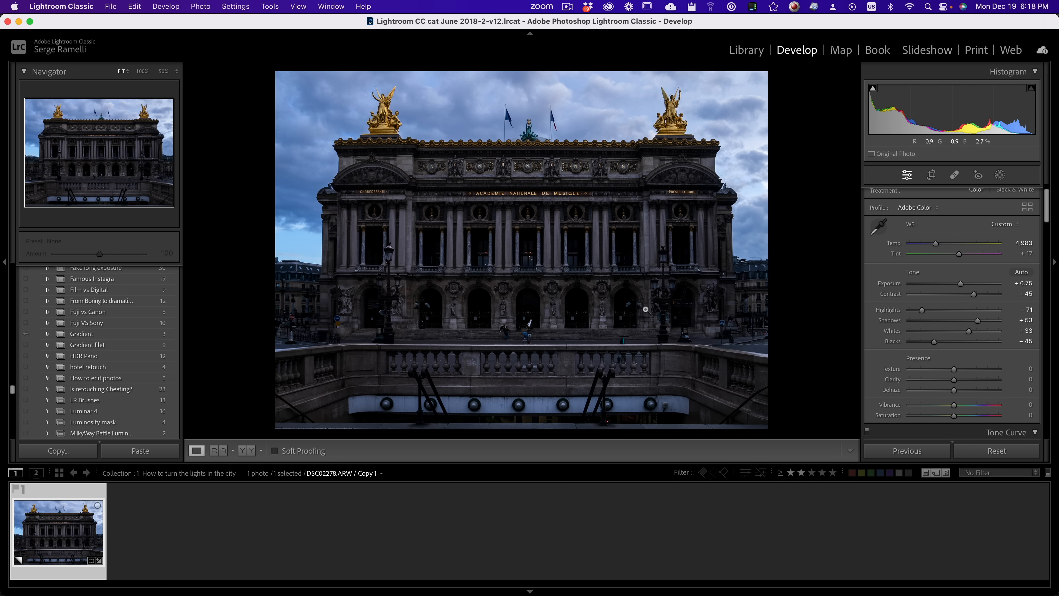
Step: Place a small radial gradient mask on the street lamp head in front of the opera façade, working at 100% zoom
left_click(665, 262)
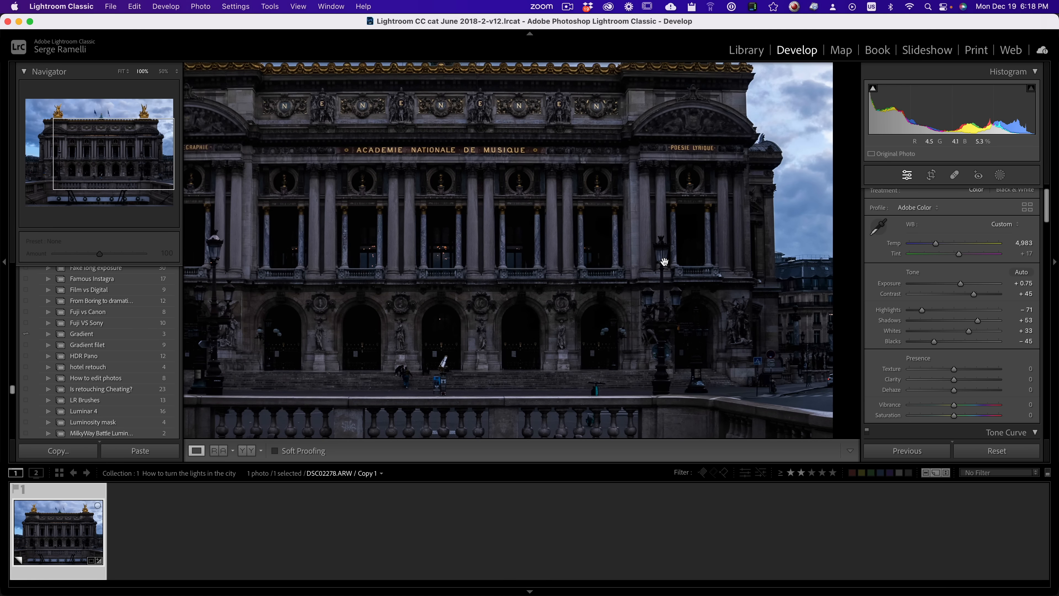
left_click(999, 176)
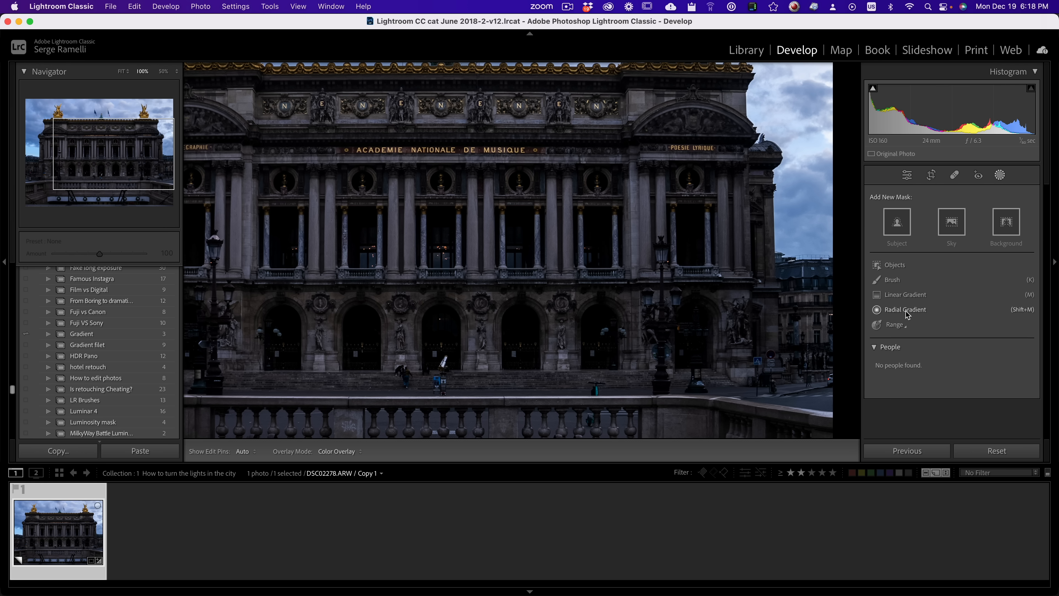
left_click(906, 310)
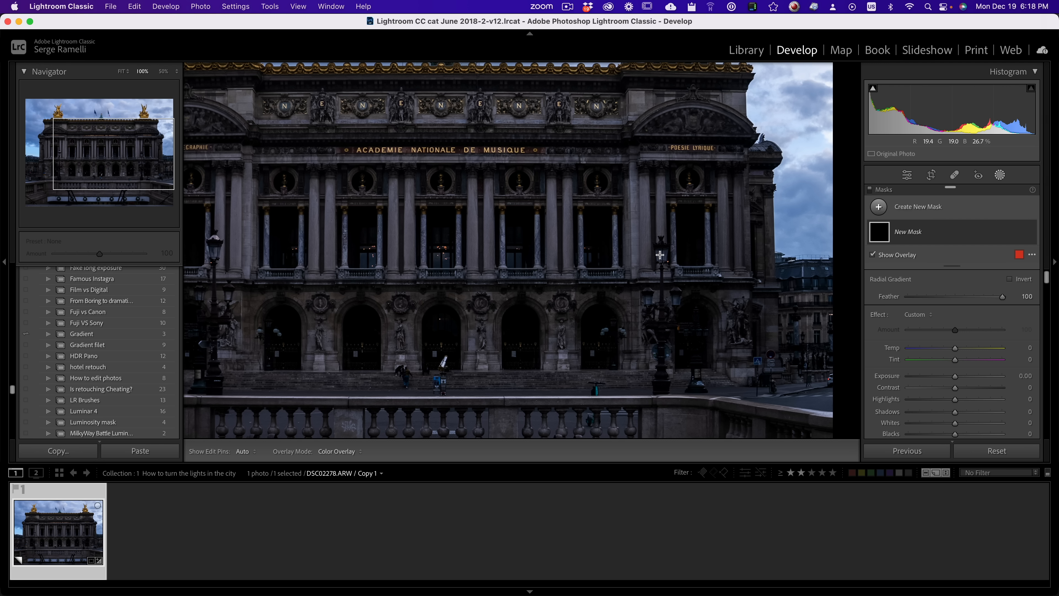
left_click_drag(660, 255, 667, 265)
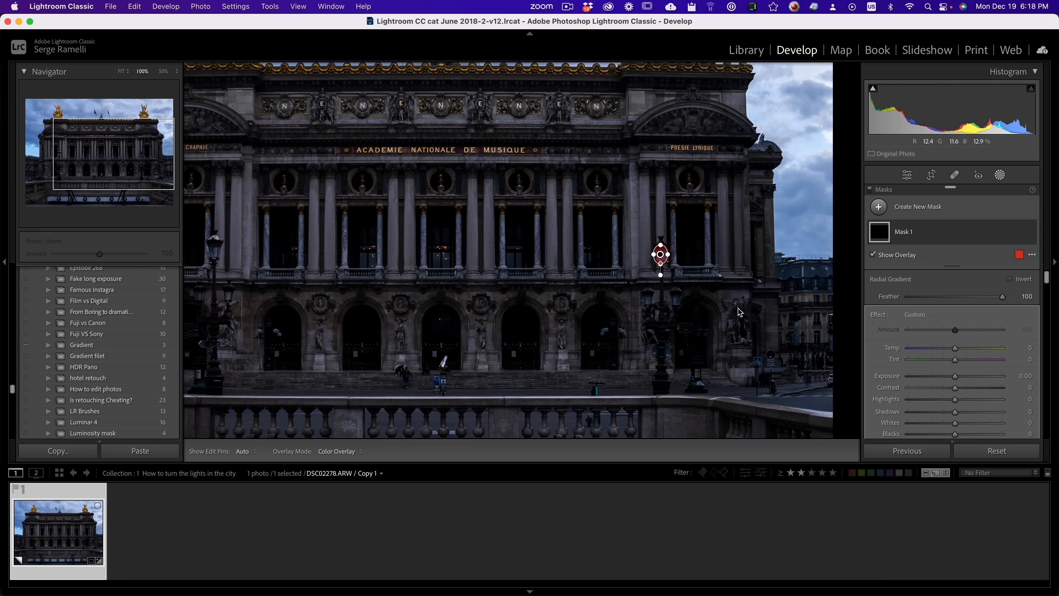
left_click(166, 71)
left_click(148, 72)
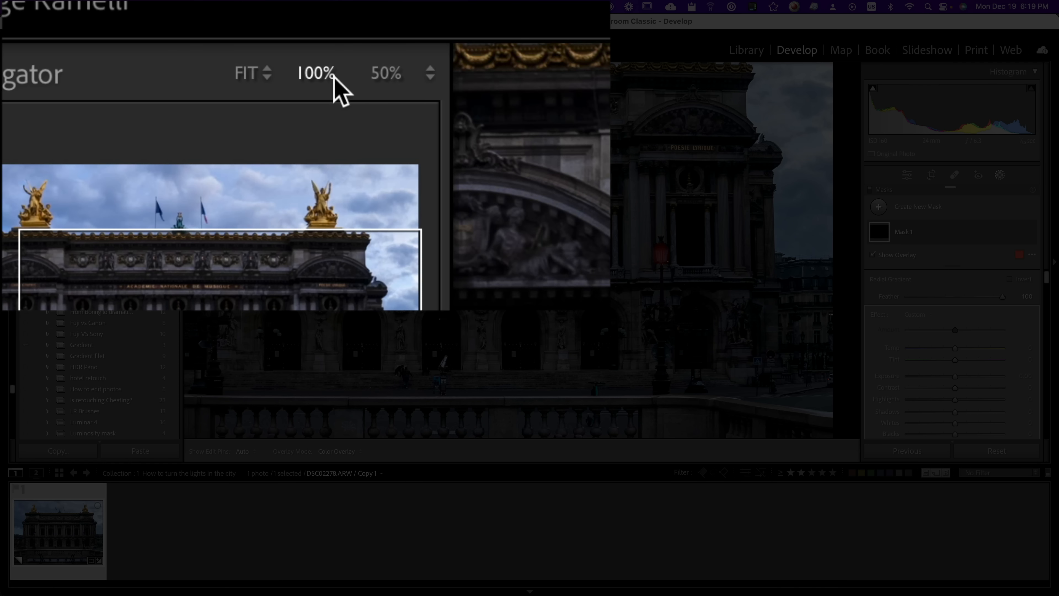
Step: Light up the street lamp head at 200% zoom by setting its radial mask's exposure to 4.00 and temp to 72
left_click(430, 73)
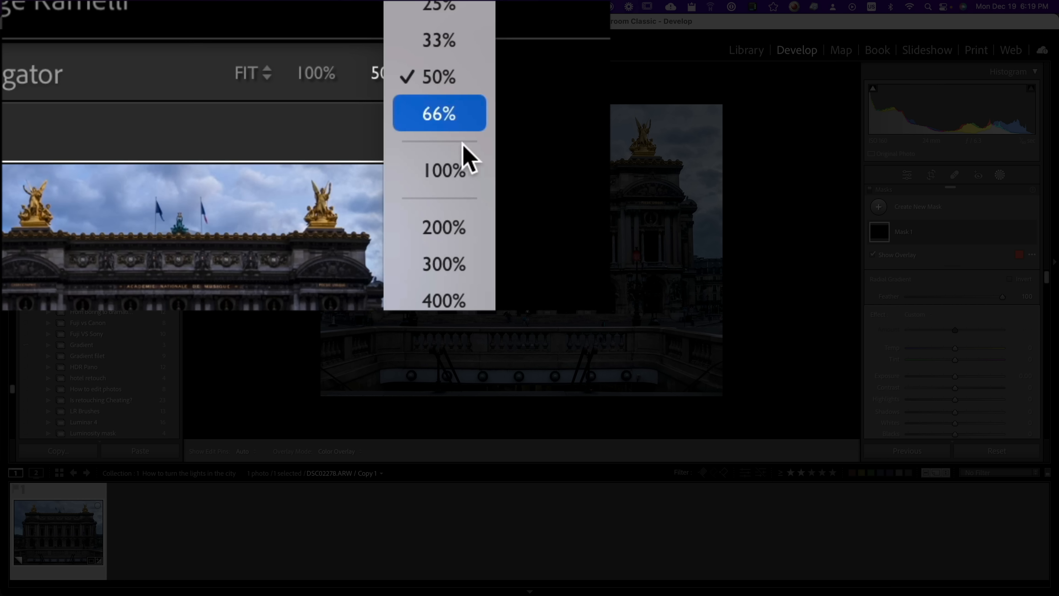
left_click(471, 228)
left_click_drag(648, 226, 366, 167)
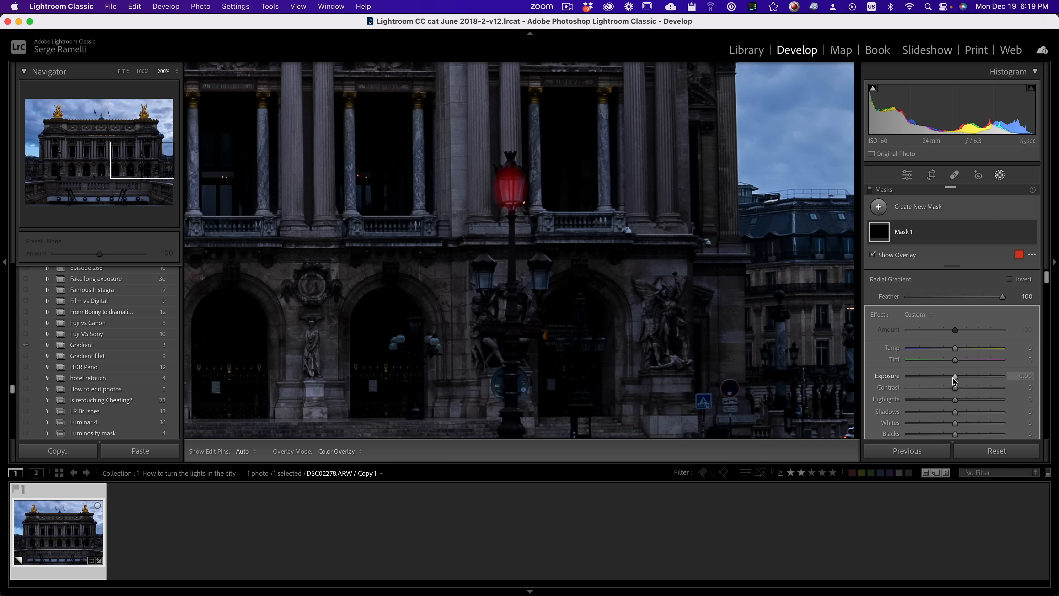
left_click_drag(955, 375, 1001, 376)
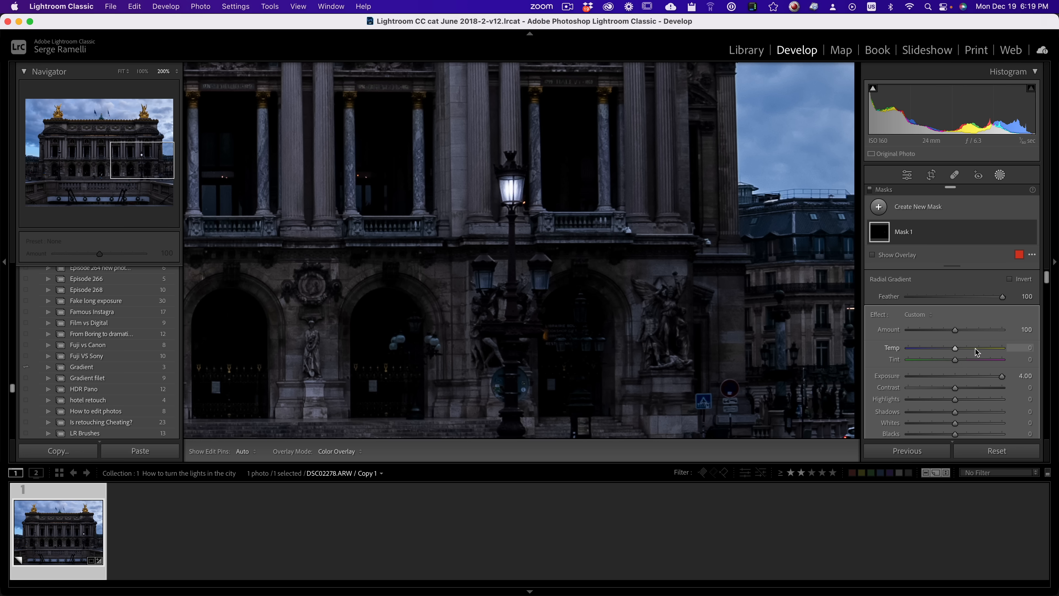
left_click_drag(989, 349, 991, 349)
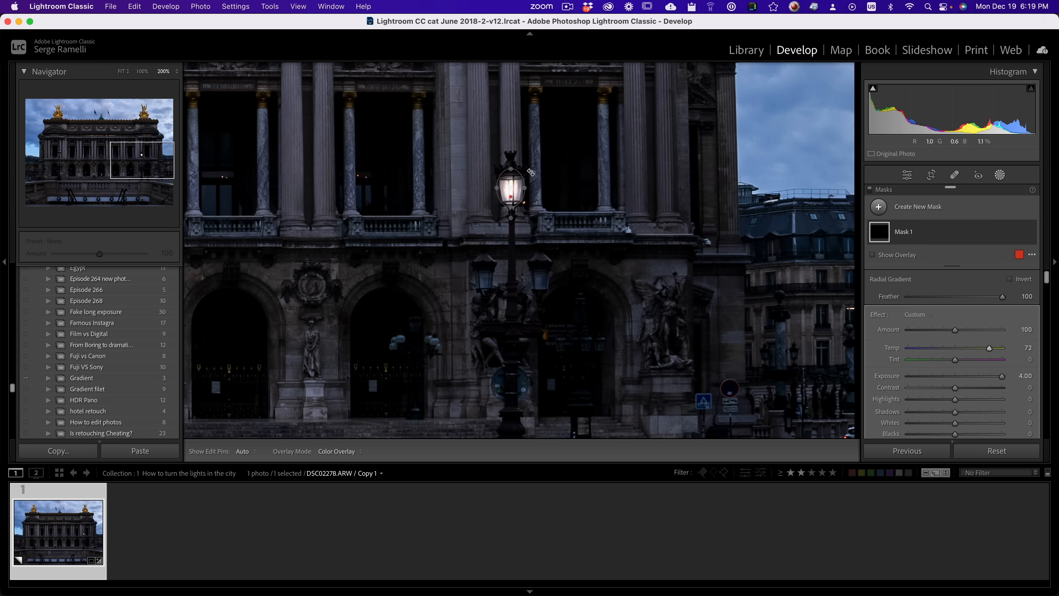
Step: Duplicate the radial gradient and place copies on the two lower lanterns of the same street lamp
right_click(513, 188)
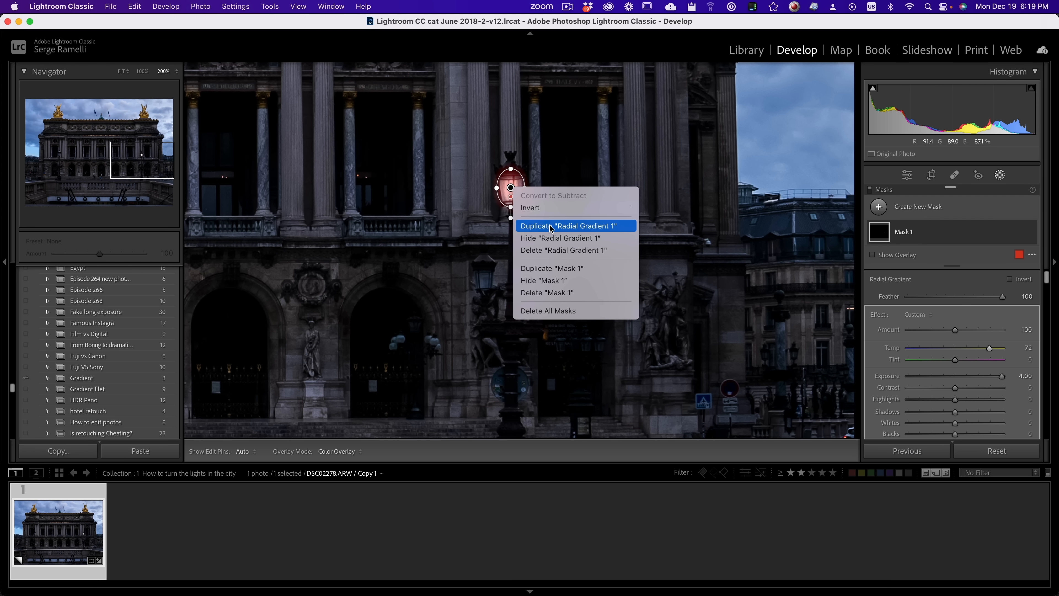
left_click(460, 218)
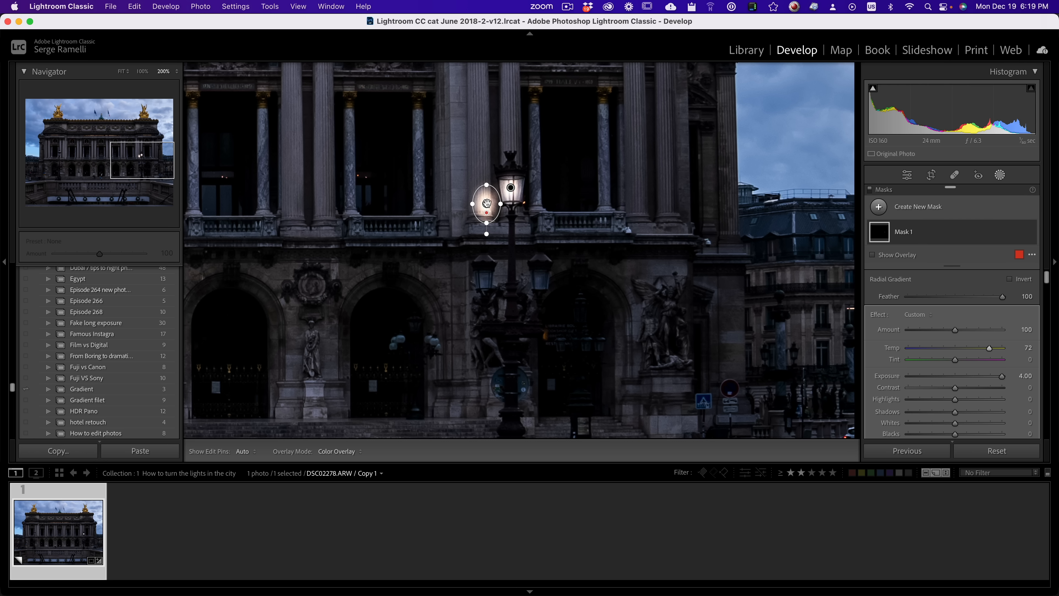
left_click_drag(486, 203, 550, 277)
right_click(540, 275)
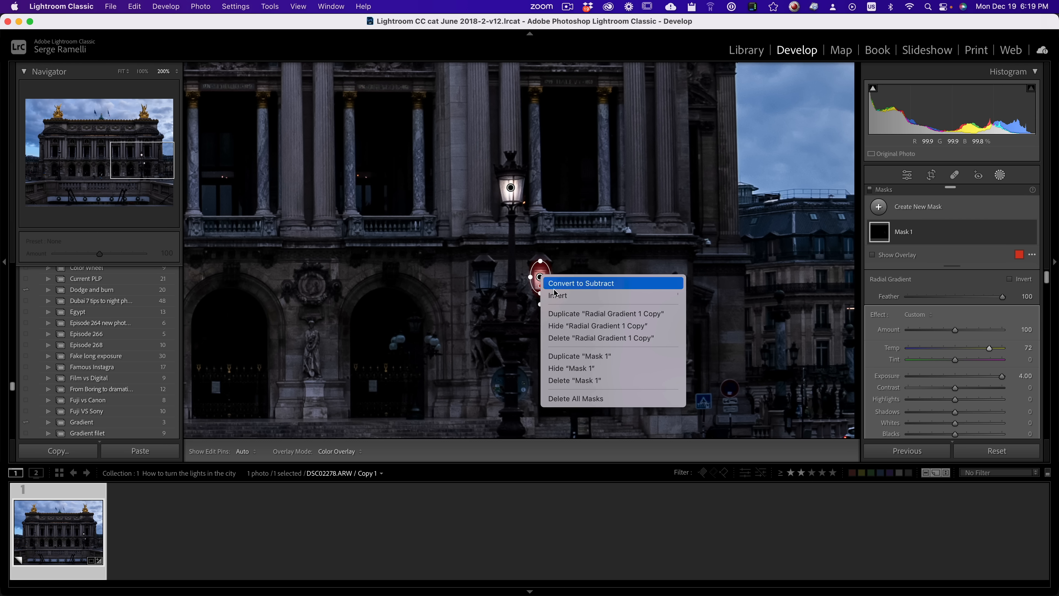
left_click(575, 314)
left_click_drag(540, 277, 495, 277)
Step: Duplicate the radial gradient further onto the lamps in the left archway and the row of round lights below the balustrade
left_click_drag(593, 339, 859, 321)
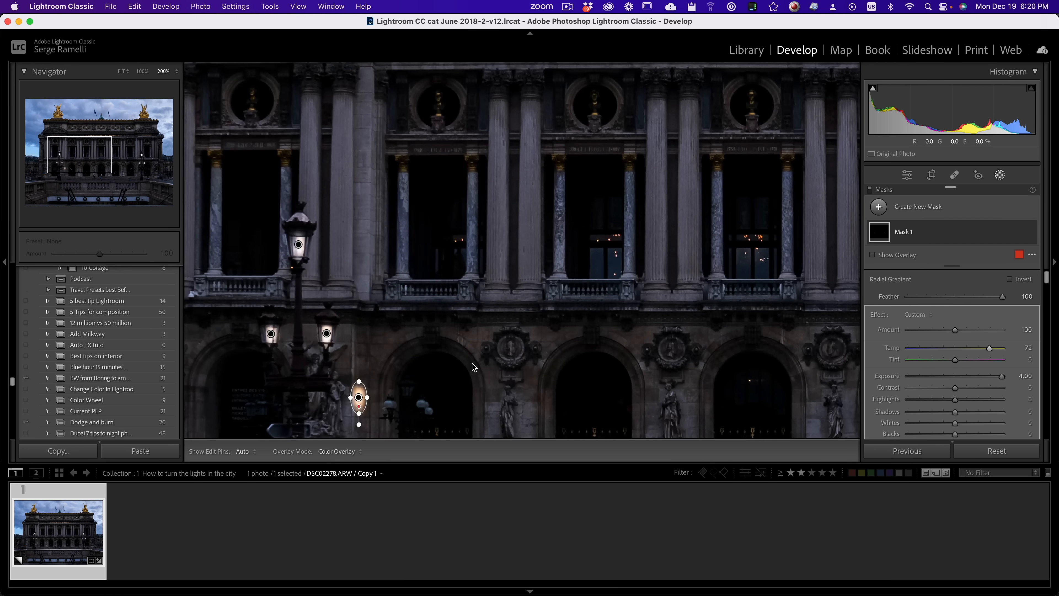
left_click_drag(474, 367, 449, 200)
right_click(267, 260)
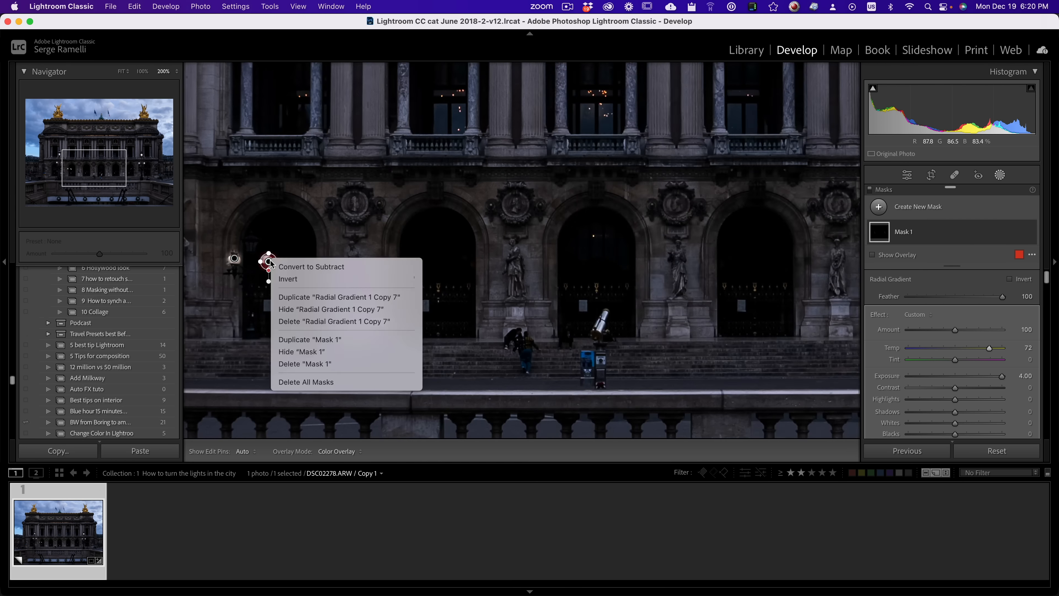
left_click(343, 295)
left_click_drag(747, 273, 601, 272)
left_click_drag(600, 272, 457, 274)
left_click_drag(456, 274, 313, 274)
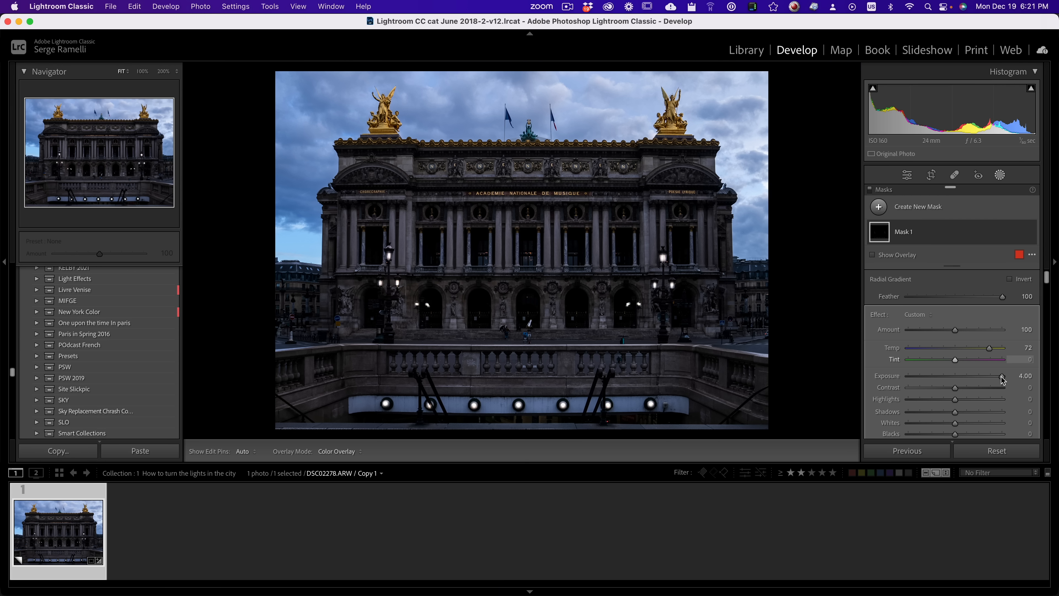
Step: Test dimming all the lamps together, and set the lamp mask's exposure to 3.09
left_click(956, 379)
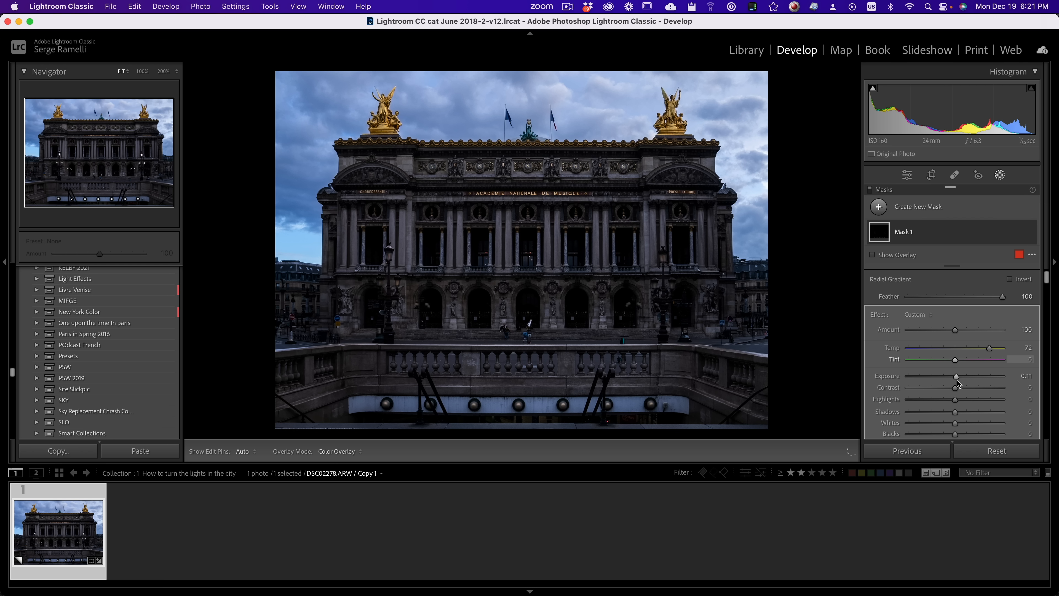
mouse_move(984, 380)
left_mouse_down()
mouse_move(937, 382)
mouse_move(1014, 386)
mouse_move(917, 384)
mouse_move(1018, 387)
mouse_move(938, 385)
mouse_move(1000, 386)
mouse_move(992, 384)
left_mouse_up()
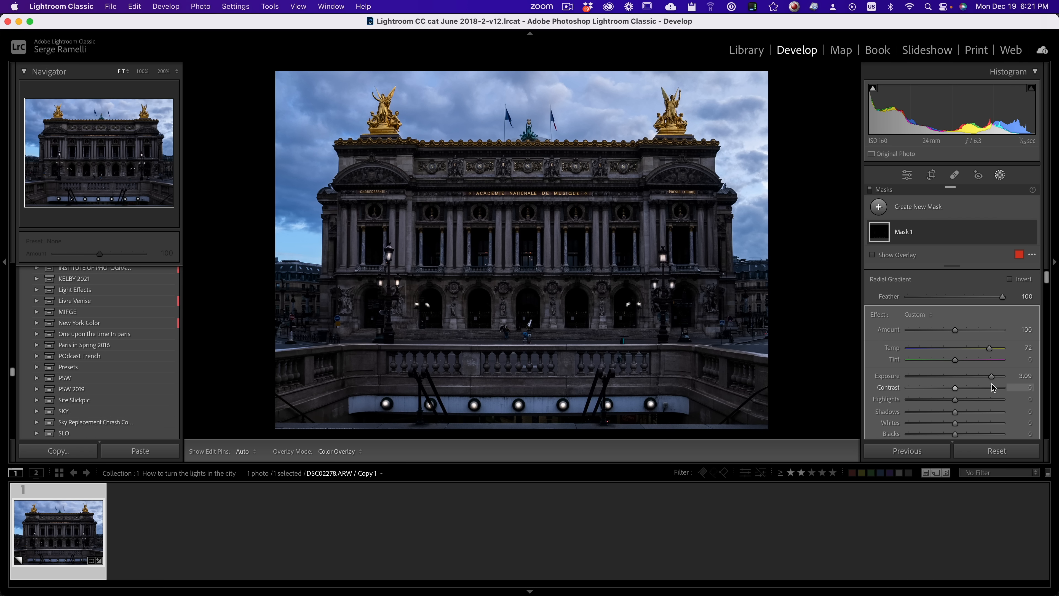
Step: Light a balcony window by drawing a new radial gradient mask over it with exposure 4.00 and temp 48
left_click(476, 258)
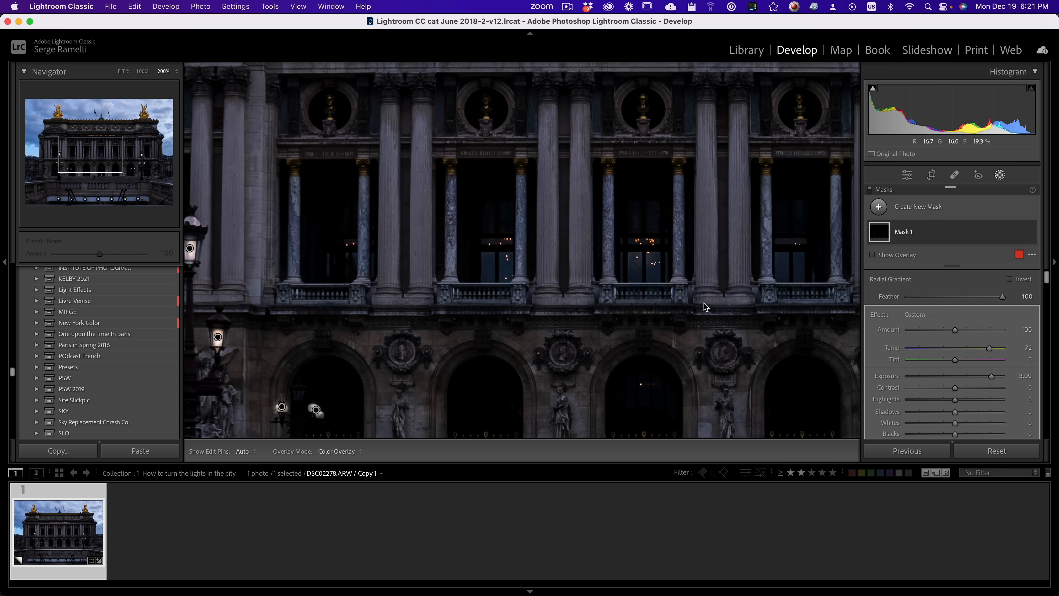
left_click(879, 207)
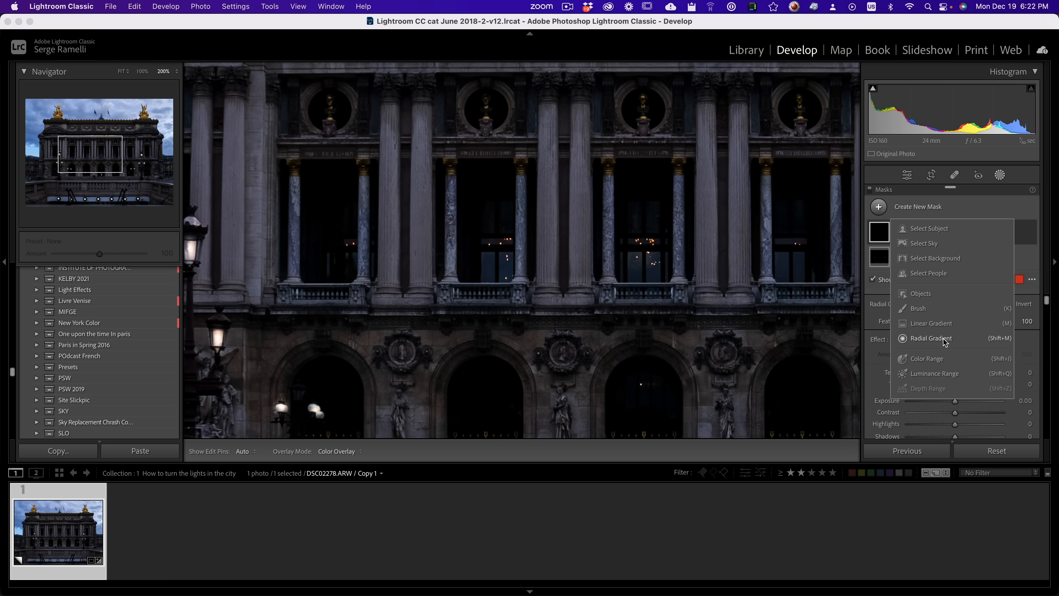
left_click(931, 338)
left_click_drag(500, 265, 524, 290)
left_click_drag(960, 399, 1002, 402)
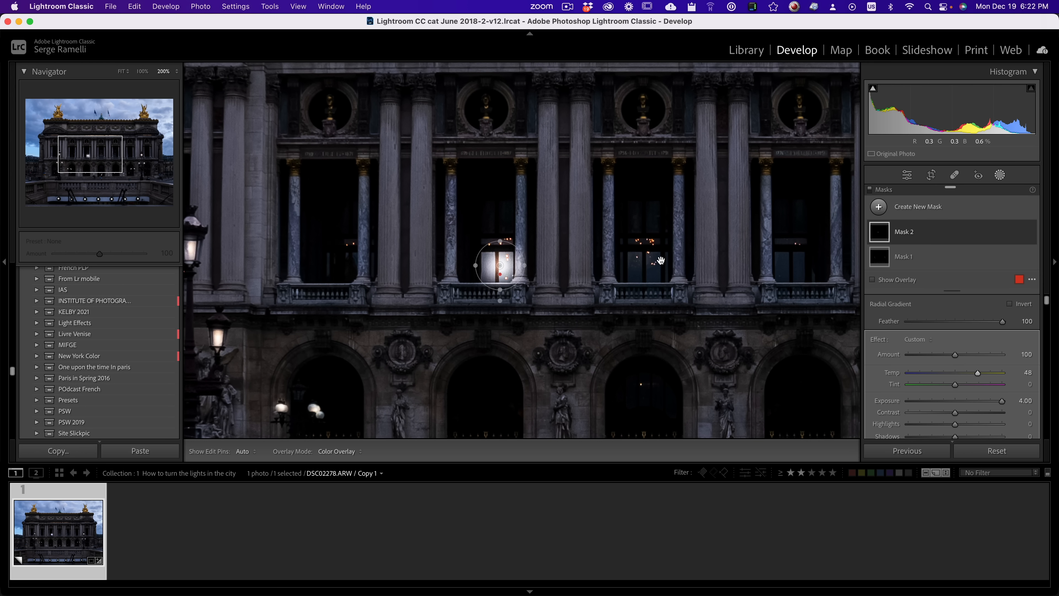
Step: Duplicate the window's radial gradient onto the next two balcony windows and set the mask's exposure to 3.50
left_click_drag(659, 259, 441, 246)
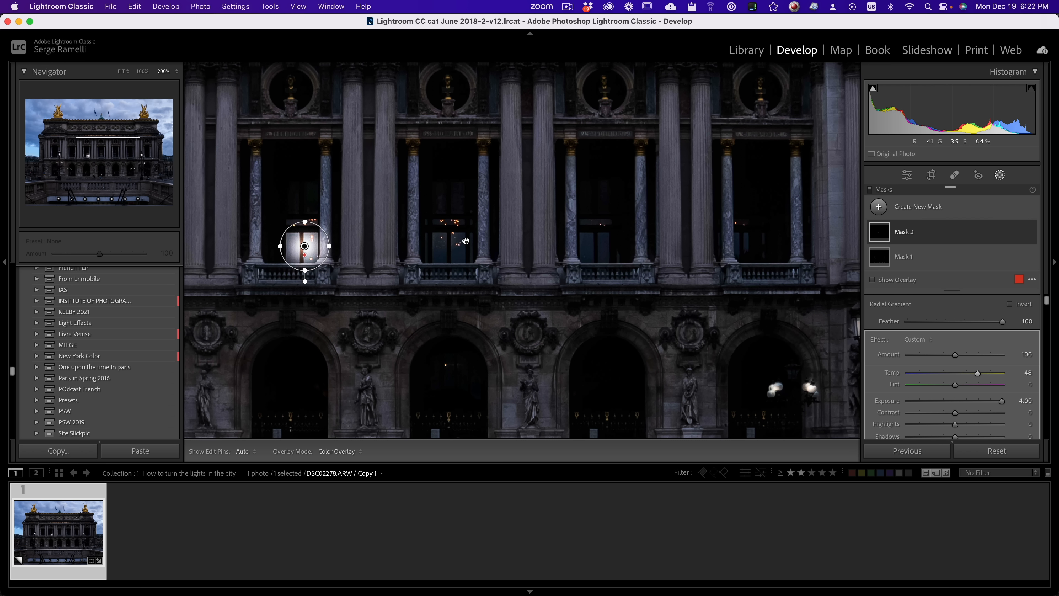
left_click_drag(307, 244, 309, 267)
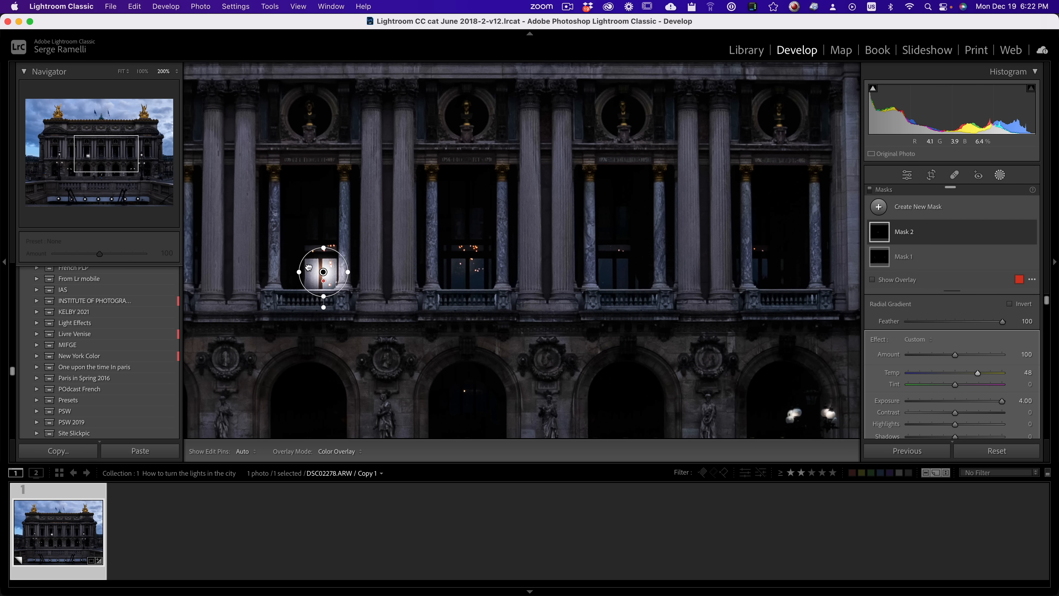
right_click(324, 271)
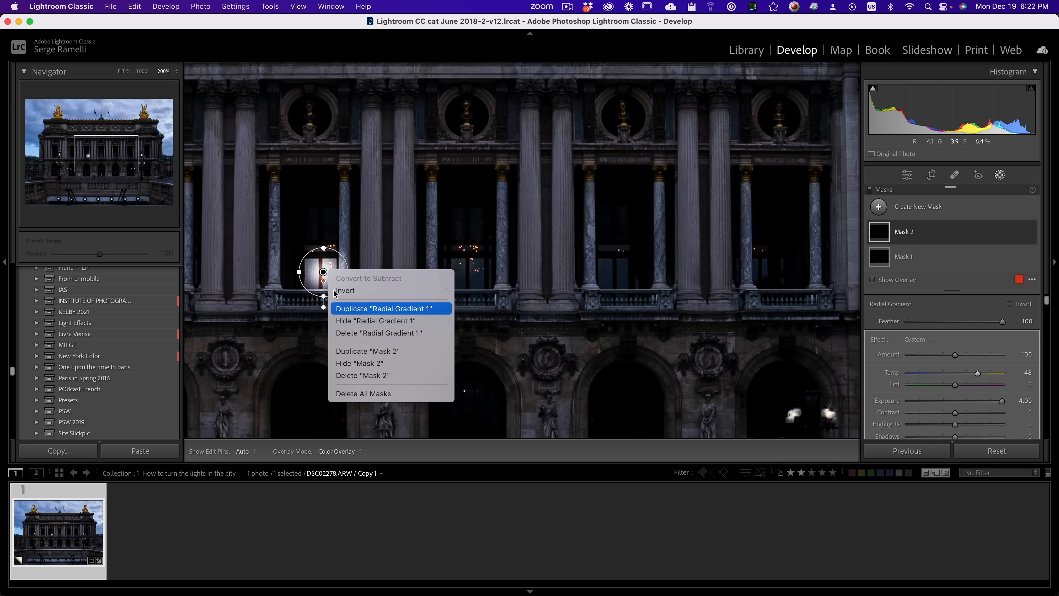
left_click(354, 309)
left_click_drag(336, 274, 477, 272)
left_click_drag(422, 320, 306, 284)
right_click(361, 234)
left_click(391, 271)
left_click_drag(361, 235, 508, 234)
key("z")
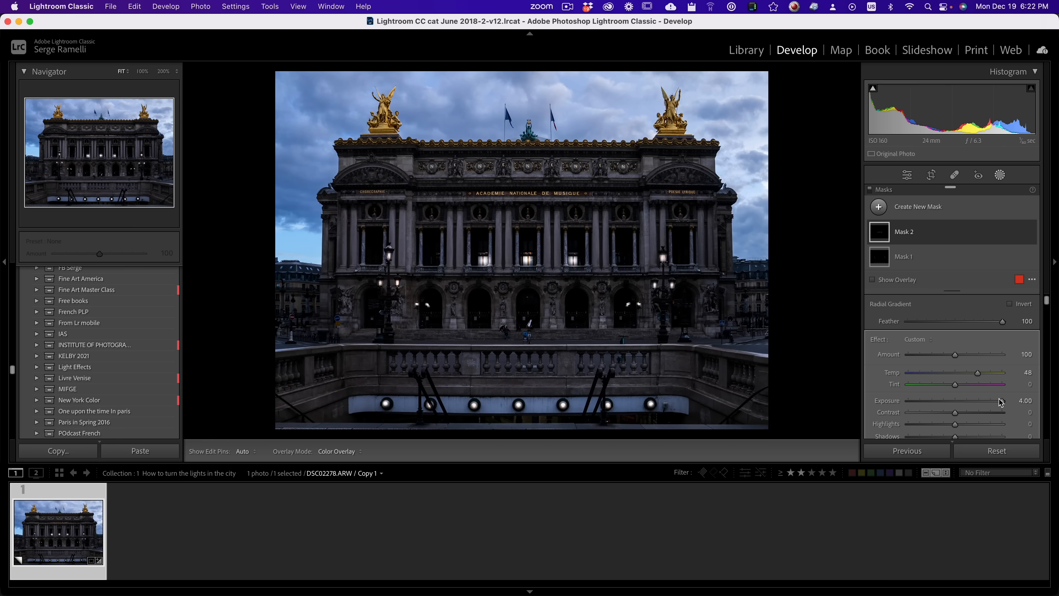
mouse_move(1002, 403)
left_mouse_down()
mouse_move(962, 406)
mouse_move(996, 406)
left_mouse_up()
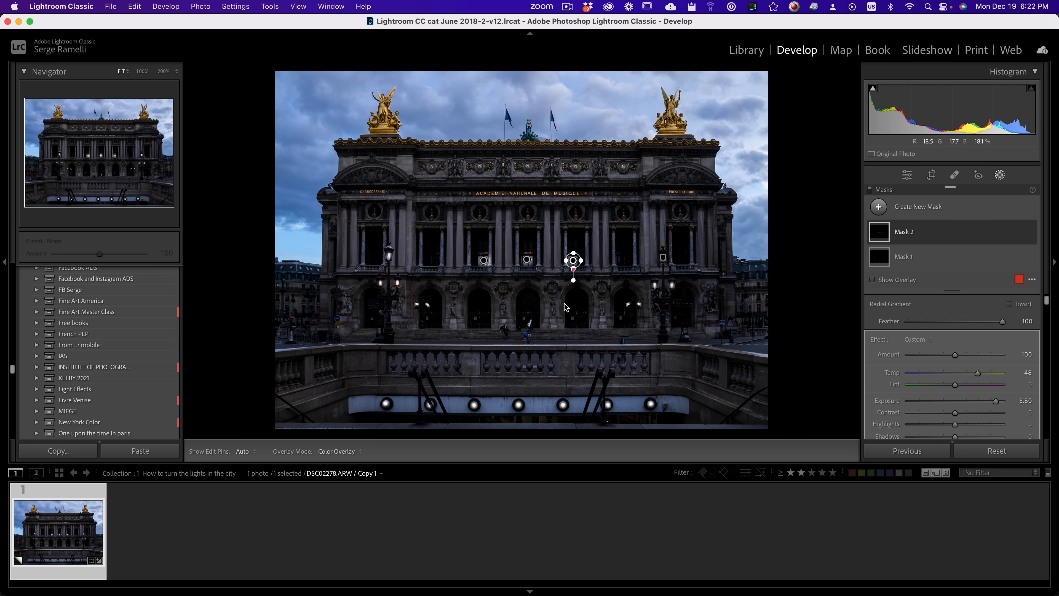
Step: Give the whole photo a colder night look with exposure at +0.35 and temp at 4,743
left_click(907, 175)
left_click_drag(955, 309, 950, 310)
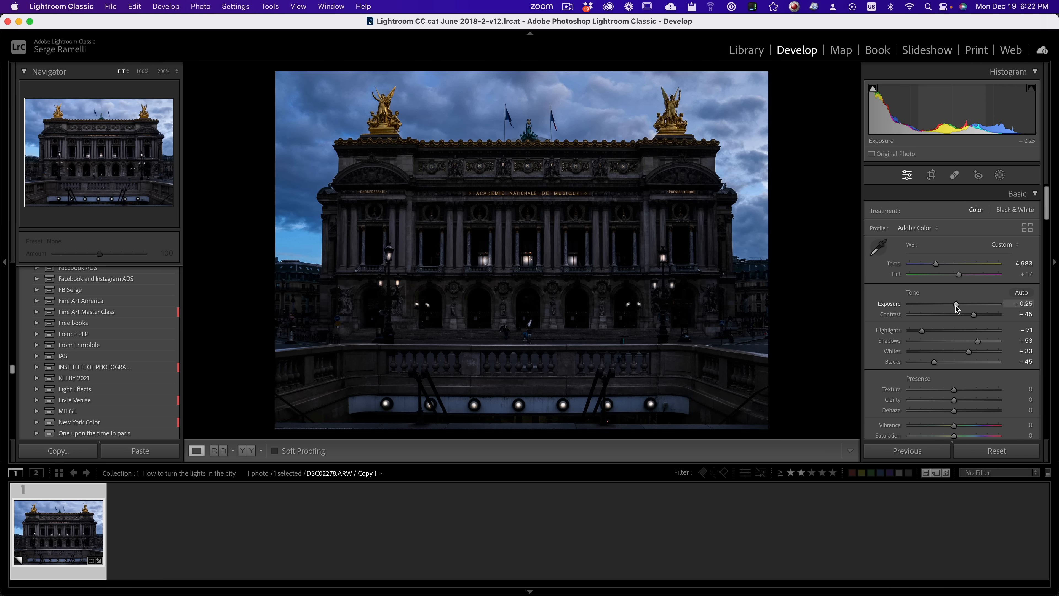
left_click_drag(934, 265, 933, 266)
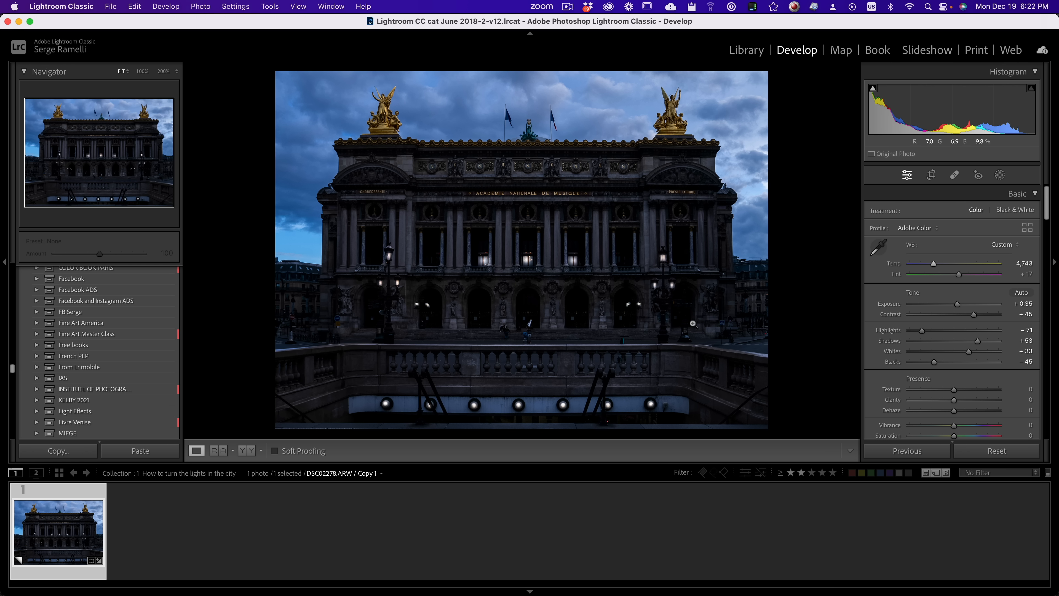
Step: Create a wide radial gradient mask over the round lights below the balustrade and set its exposure to 0.77
left_click(1001, 174)
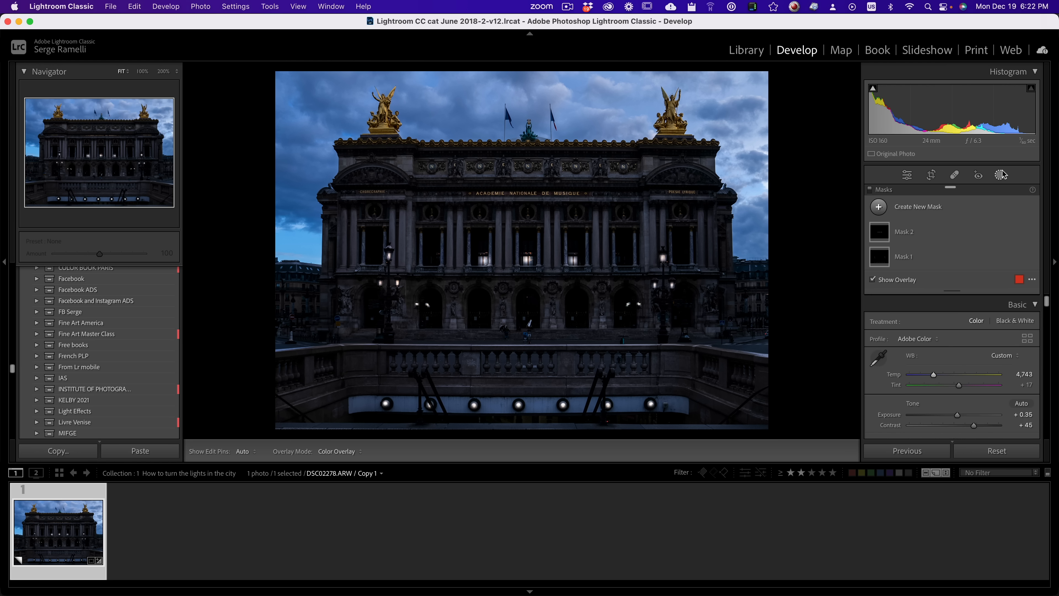
left_click(879, 207)
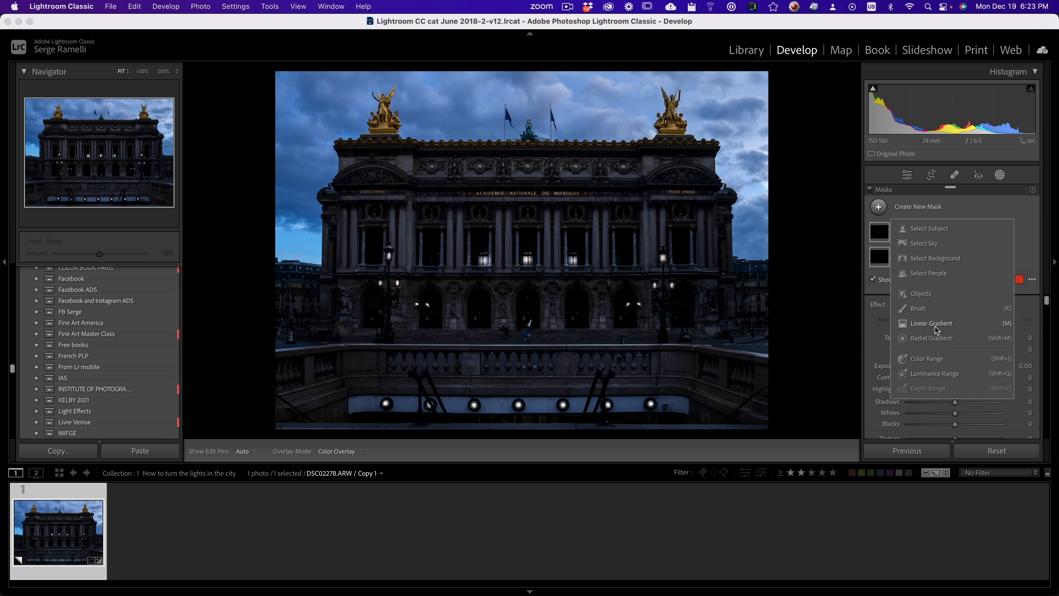
left_click(930, 339)
left_click_drag(460, 410, 755, 443)
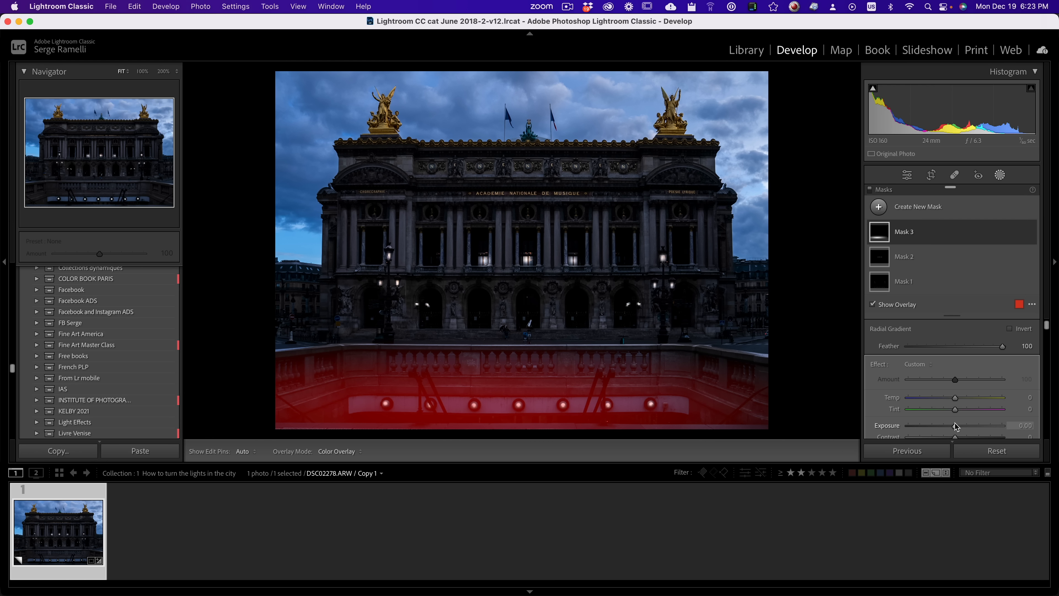
left_click_drag(955, 434, 963, 426)
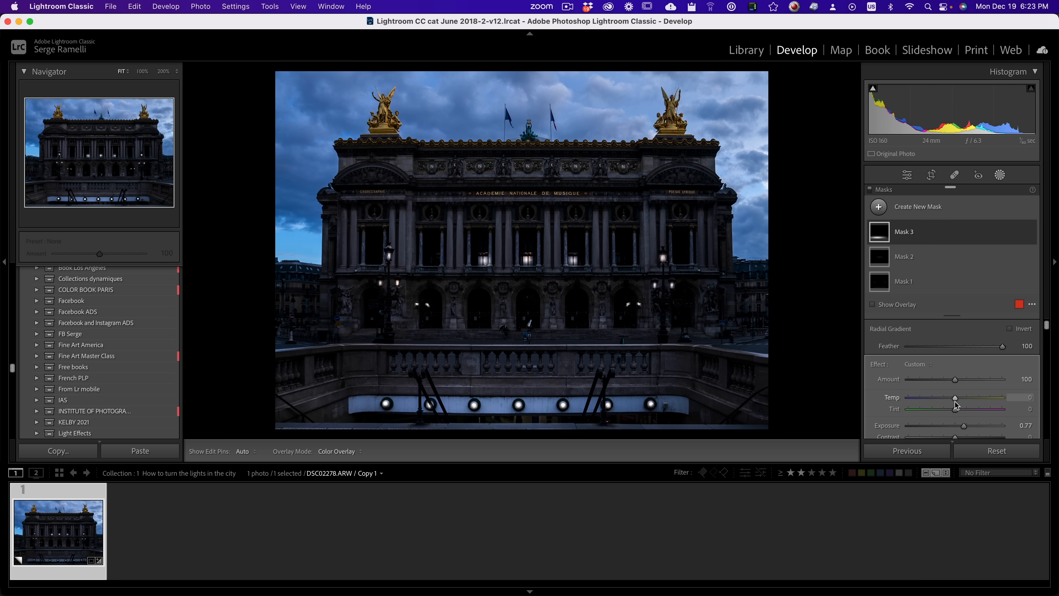
Step: Set the foreground glow mask's clarity to −67 and pull its upper edge slightly downward
scroll(955, 403, "down", 5)
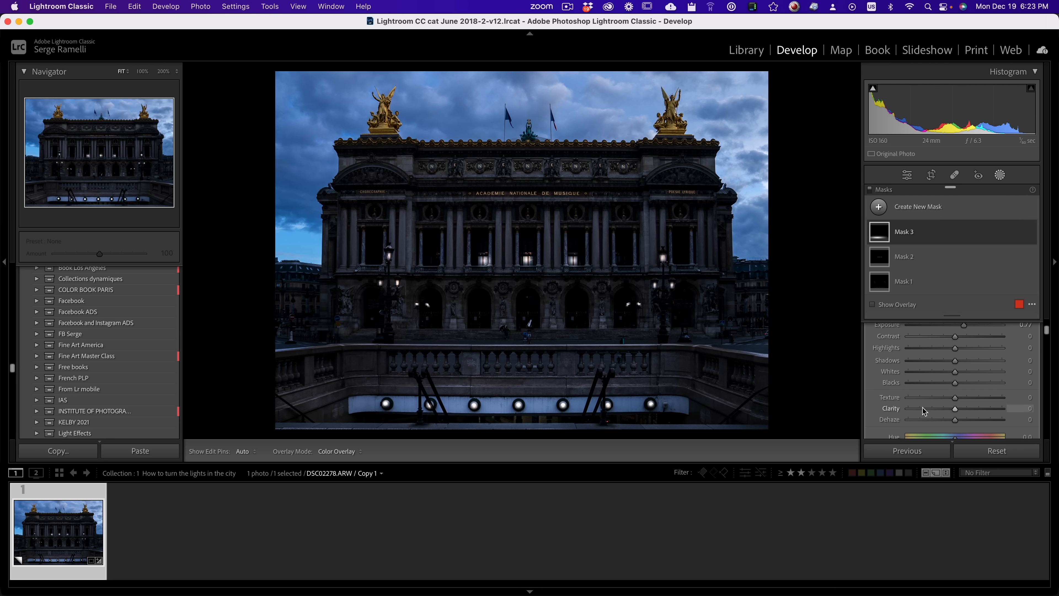
left_click(942, 408)
left_click_drag(939, 410, 922, 411)
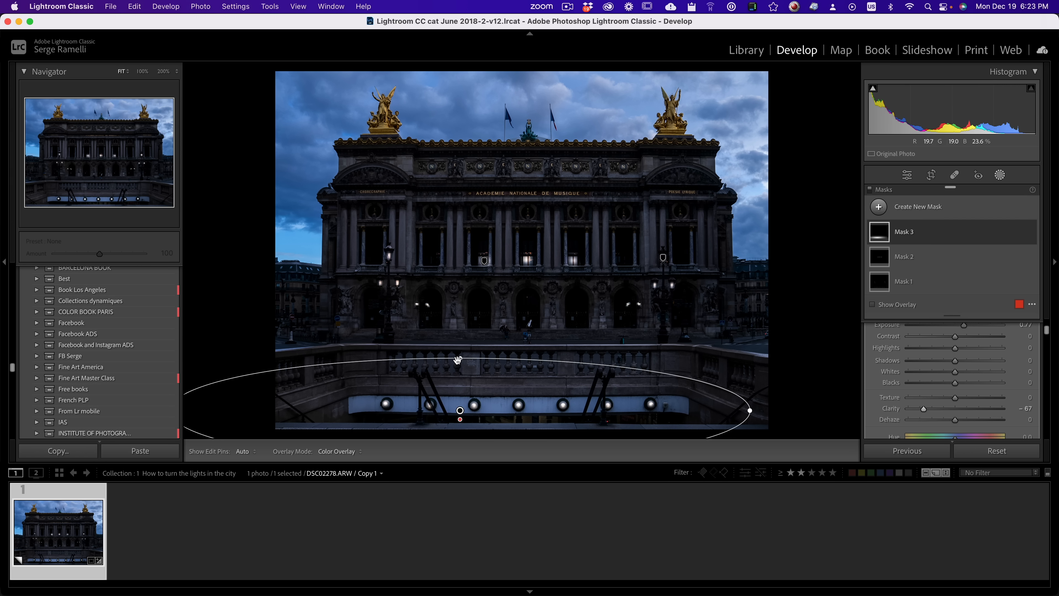
left_click_drag(460, 366, 459, 366)
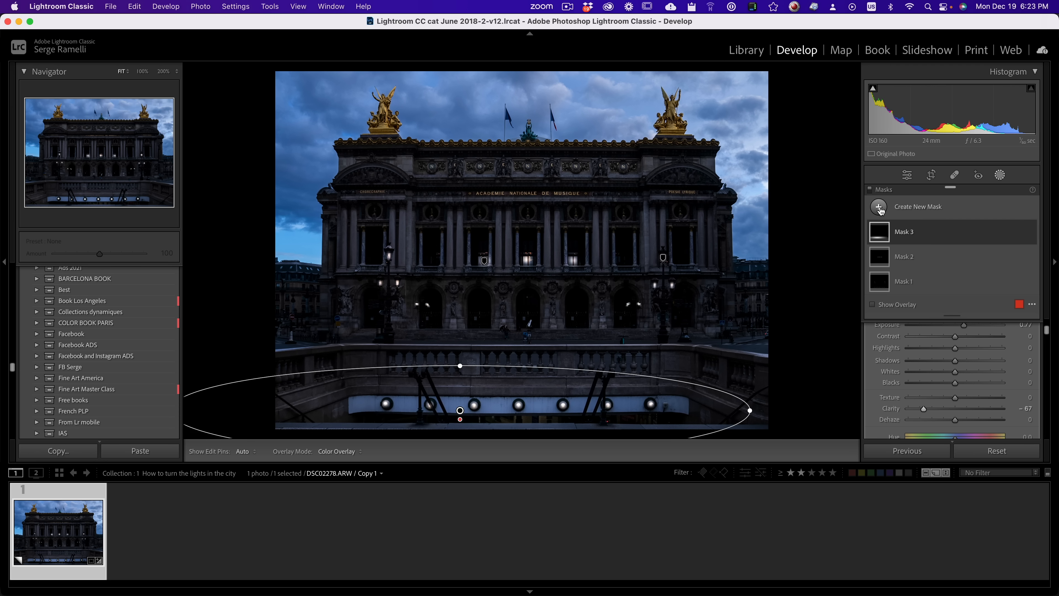
Step: Add a radial gradient mask around the right street lamp, stretch it taller, and set its exposure to 0.96
left_click(879, 208)
left_click(931, 338)
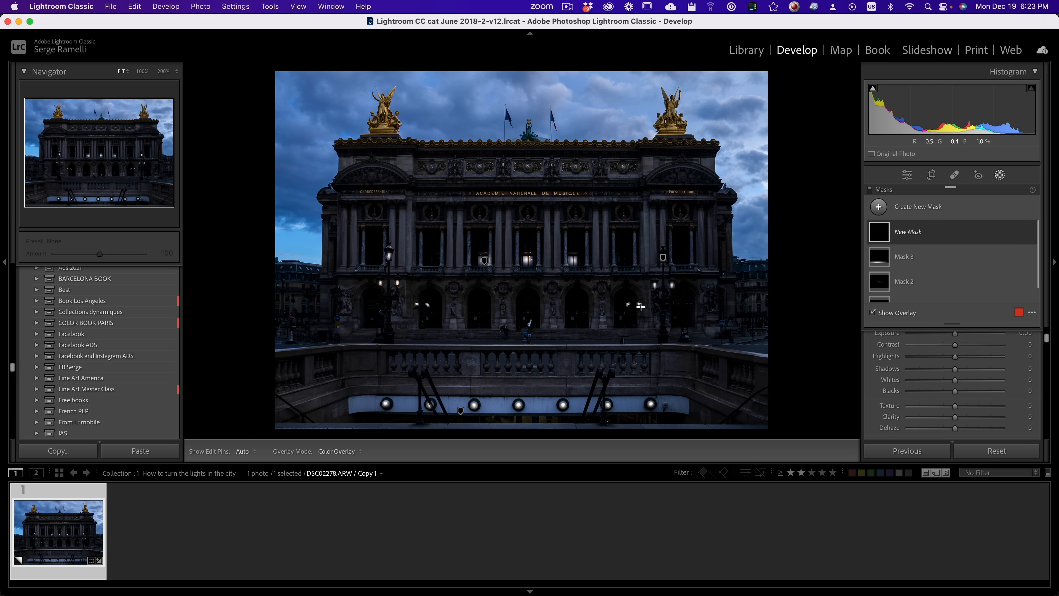
left_click_drag(658, 319, 712, 293)
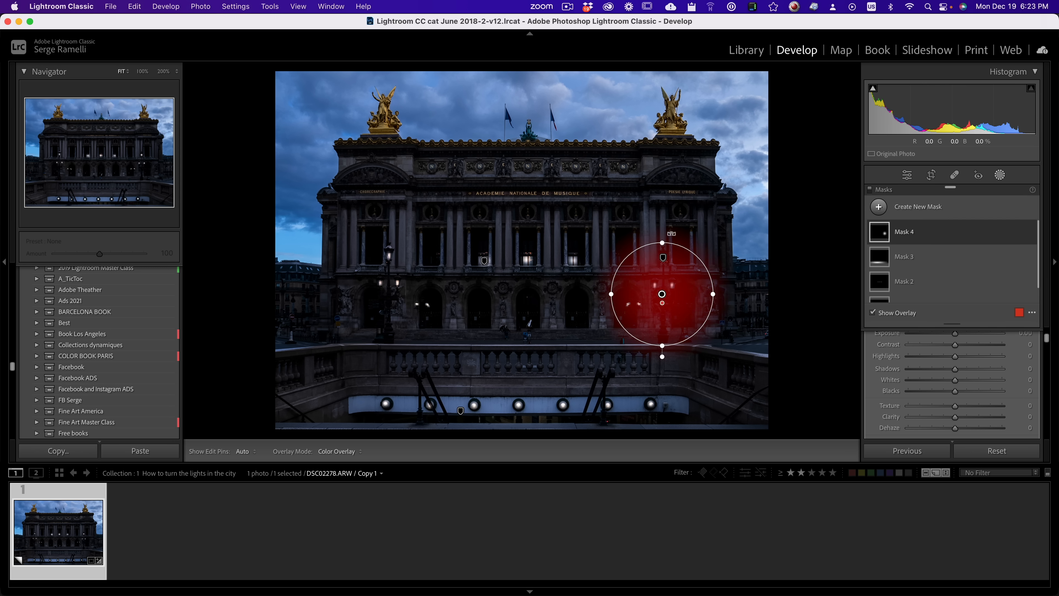
left_click_drag(663, 241, 663, 226)
scroll(971, 368, "up", 3)
left_click_drag(955, 398, 965, 398)
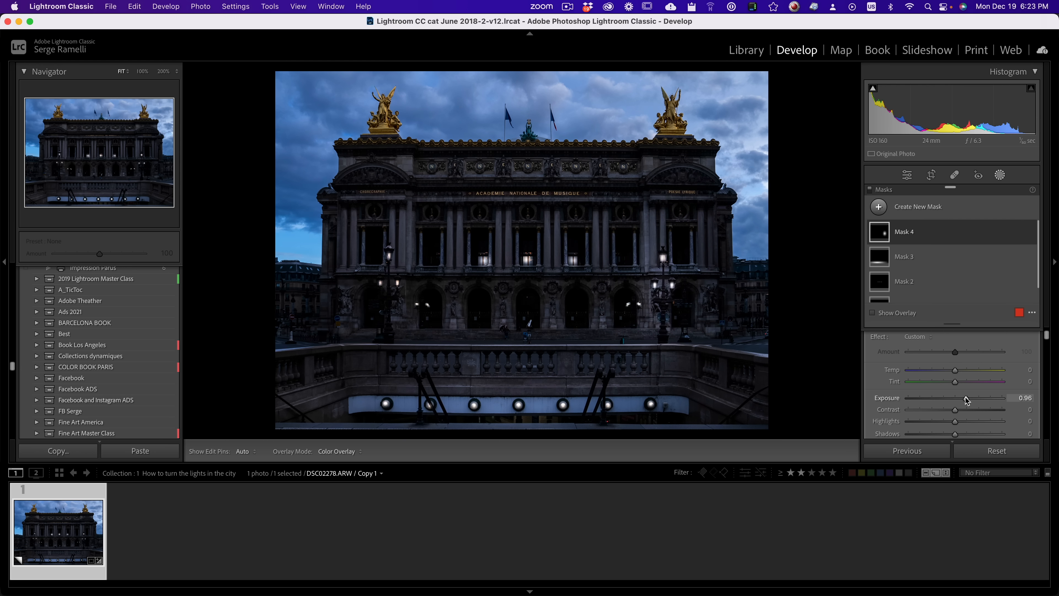
scroll(966, 398, "down", 5)
Step: Duplicate the glow's radial gradient and place the copy around the left street lamp
right_click(661, 294)
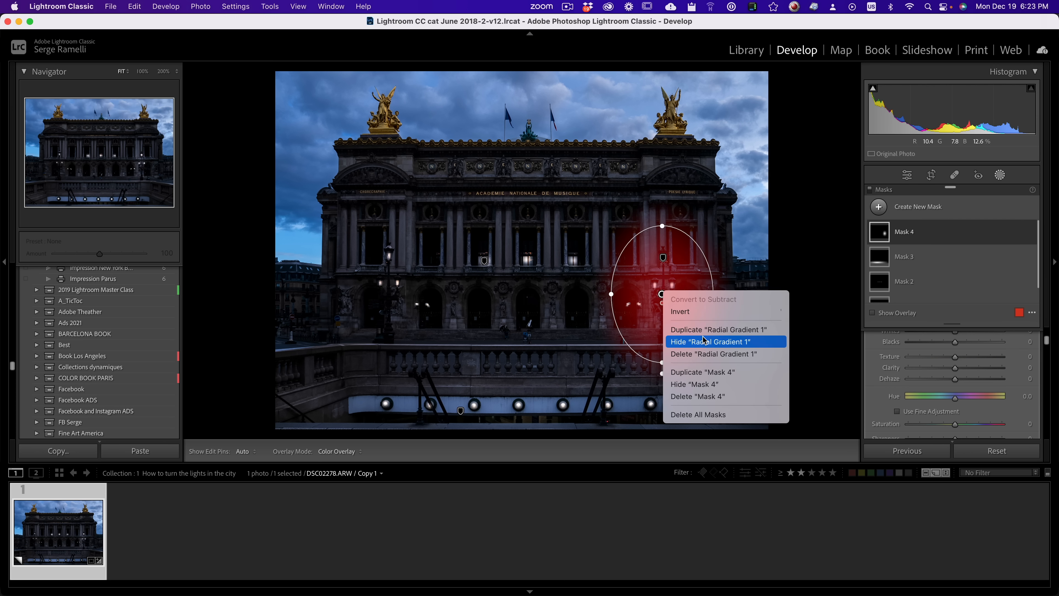
left_click(702, 334)
left_click_drag(662, 294, 389, 286)
Step: Duplicate the glow over the archway lamps on both sides of the façade, and return to the whole-photo adjustments
right_click(389, 285)
left_click(431, 323)
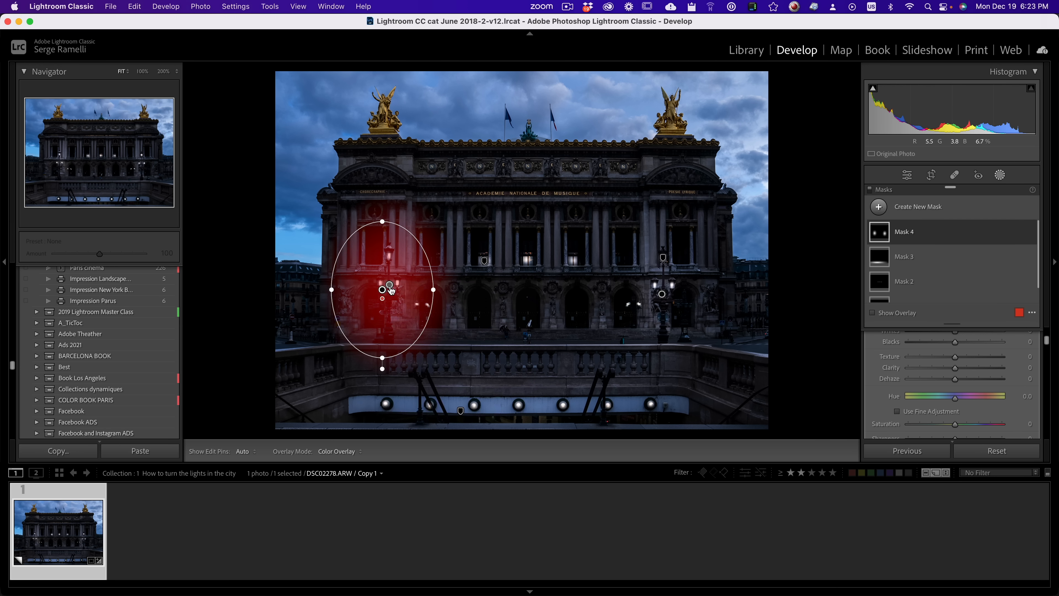
left_click_drag(390, 289, 446, 304)
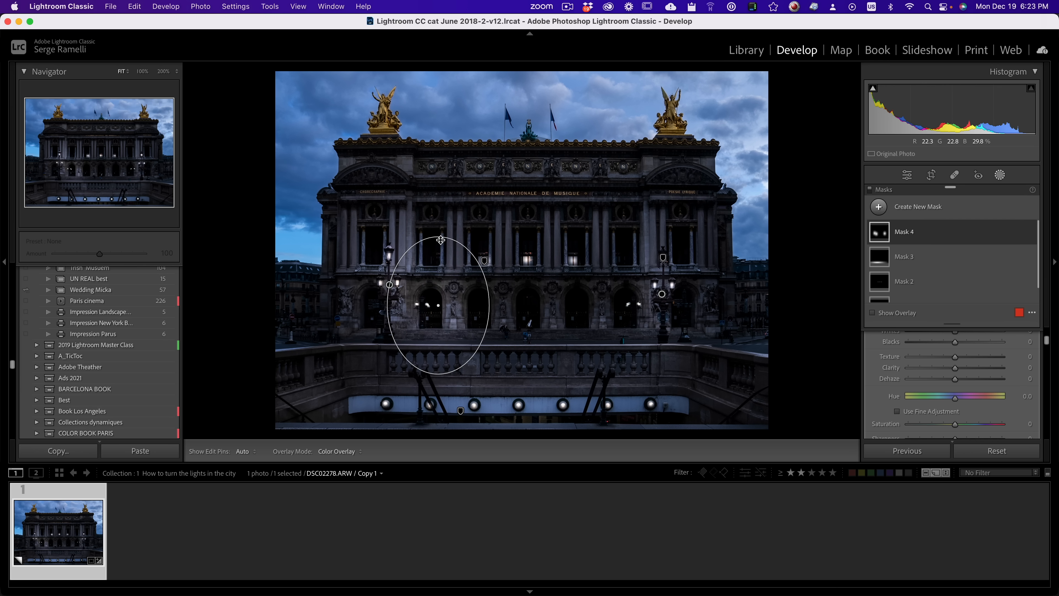
left_click_drag(440, 240, 626, 309)
right_click(424, 307)
left_click(494, 344)
left_click(907, 177)
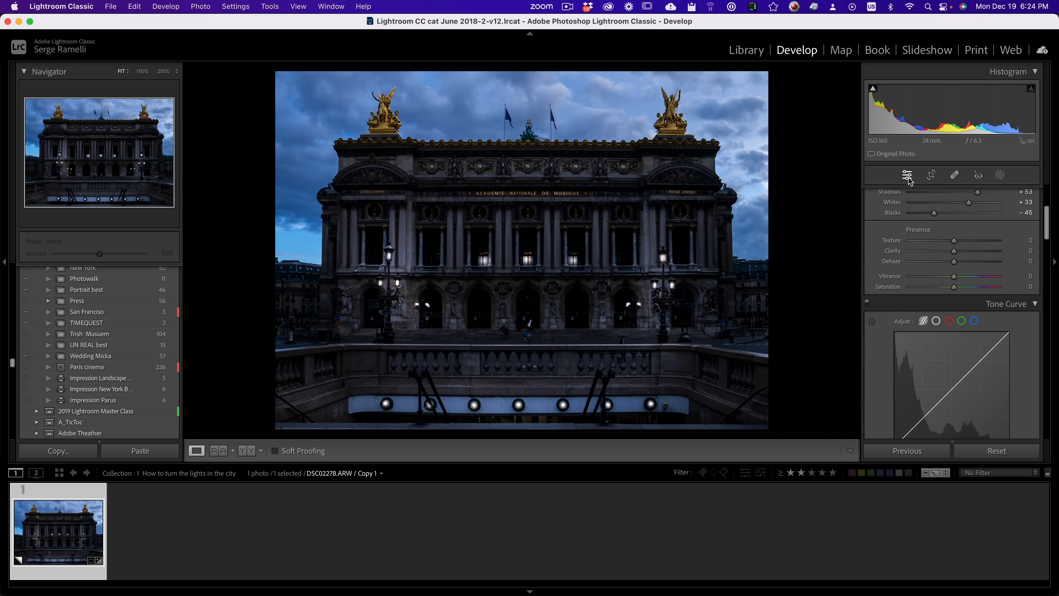
Step: Raise the whole photo's whites to +45
scroll(955, 253, "up", 3)
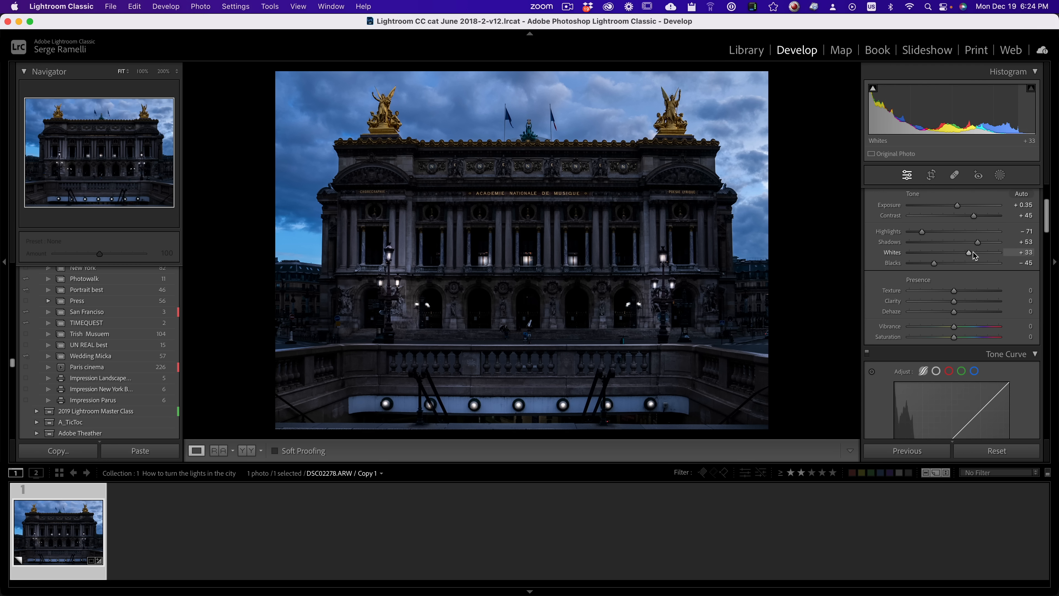
left_click_drag(969, 252, 976, 252)
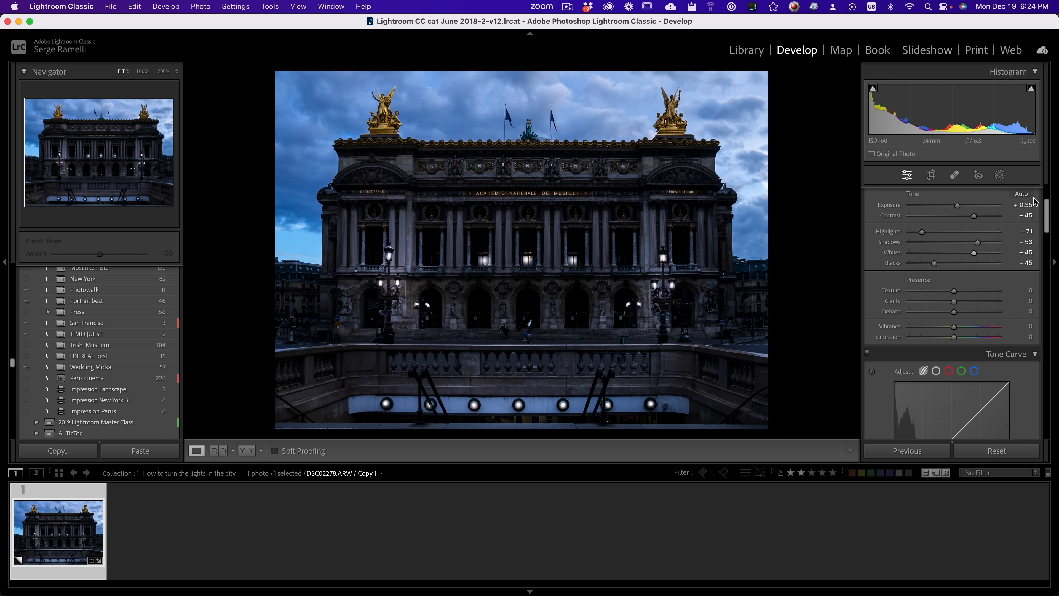
Step: Add a mask that selects the sky and darken it by setting its exposure to −0.88
left_click(1001, 176)
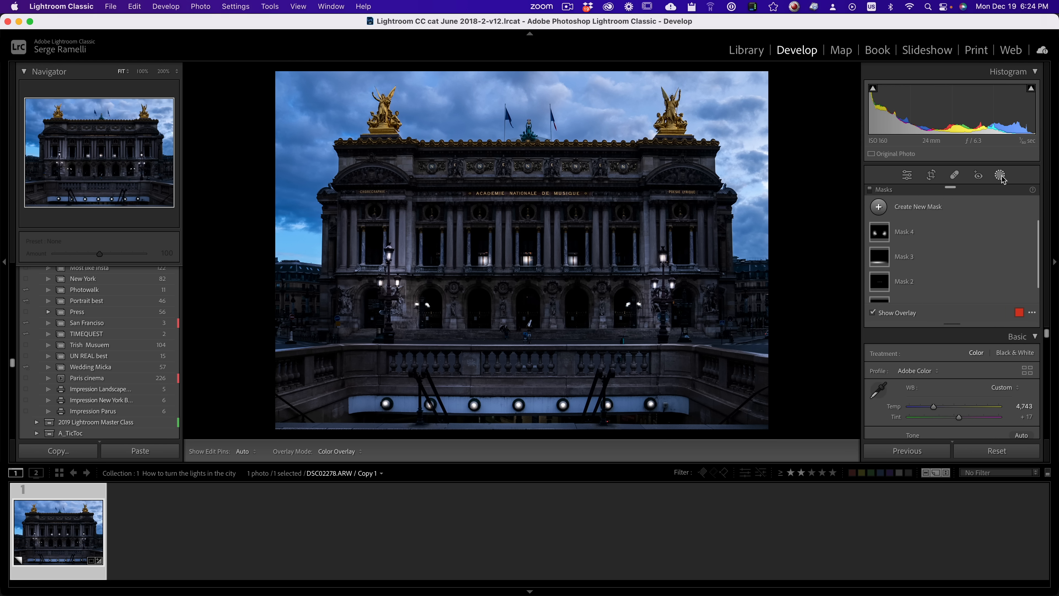
left_click(910, 211)
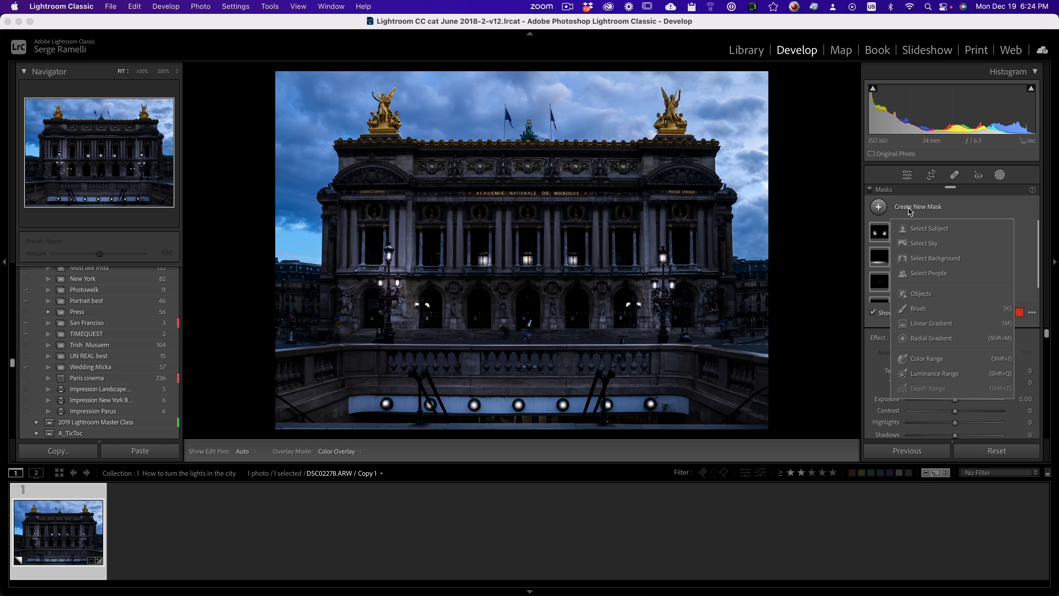
left_click(925, 246)
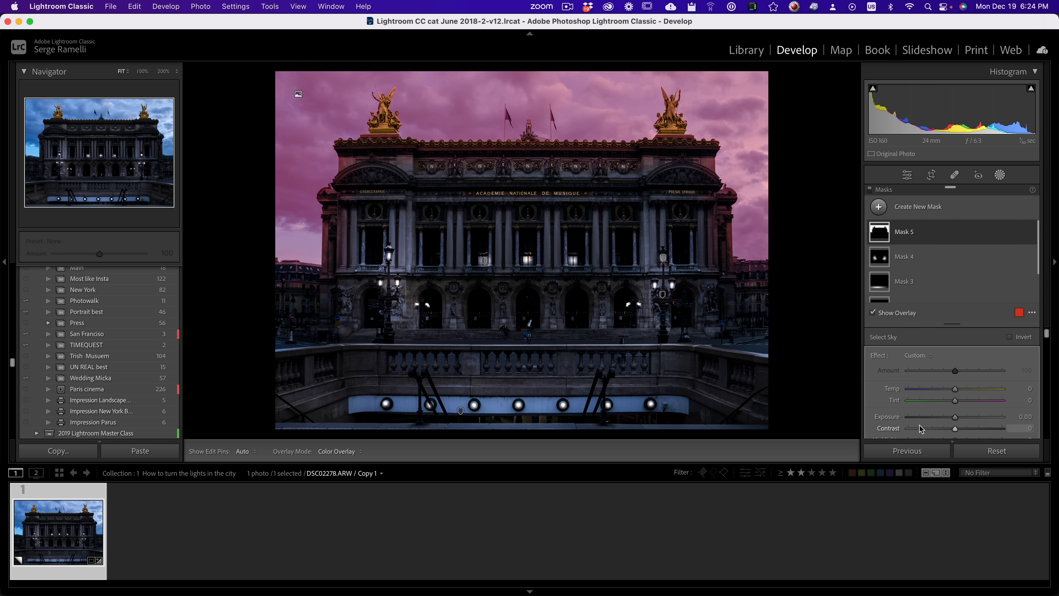
left_click_drag(955, 416, 949, 417)
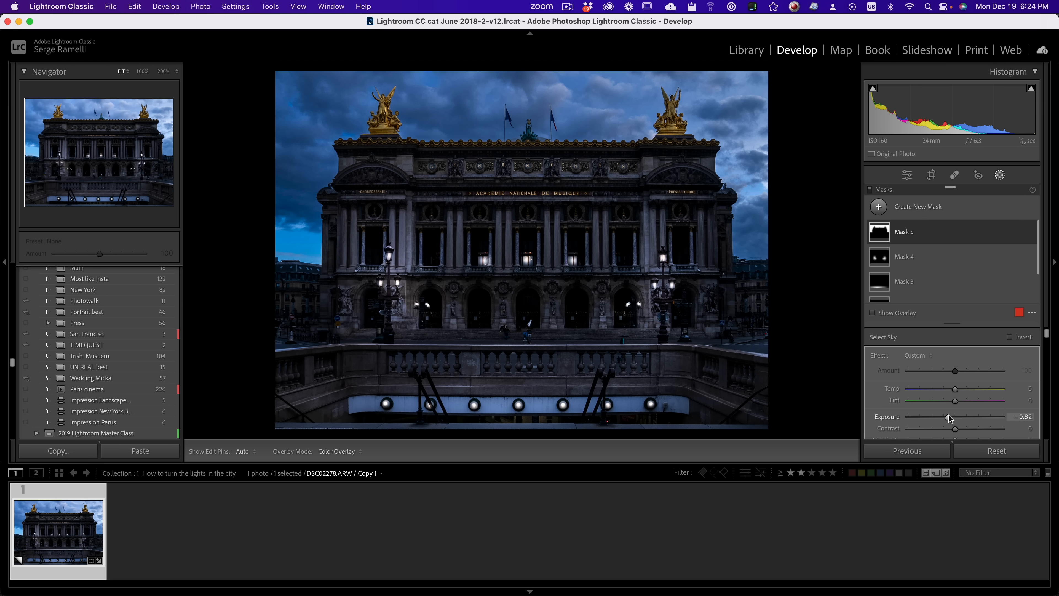
scroll(948, 401, "down", 1)
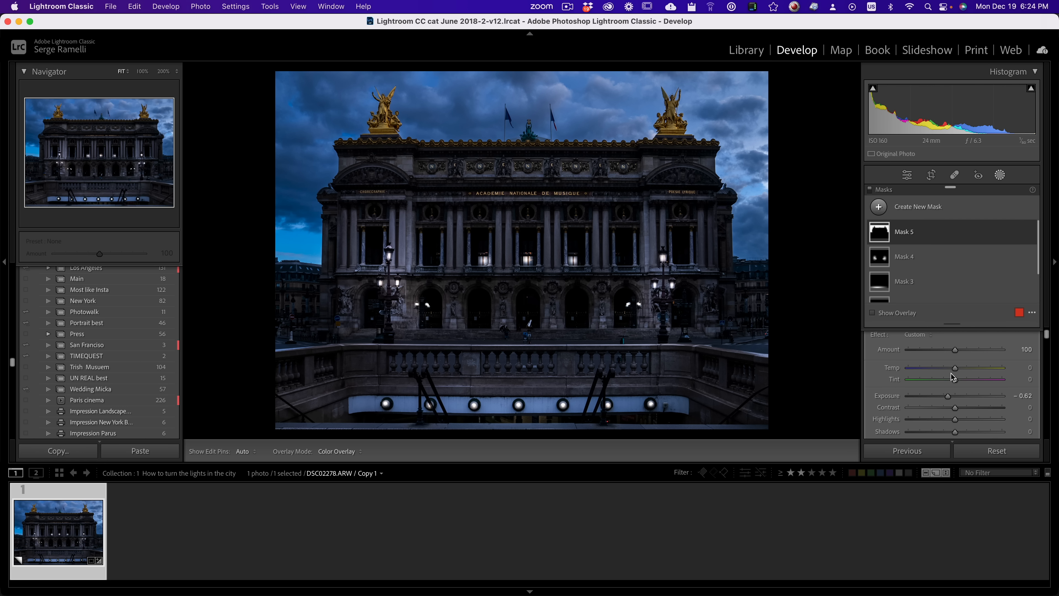
scroll(952, 377, "down", 5)
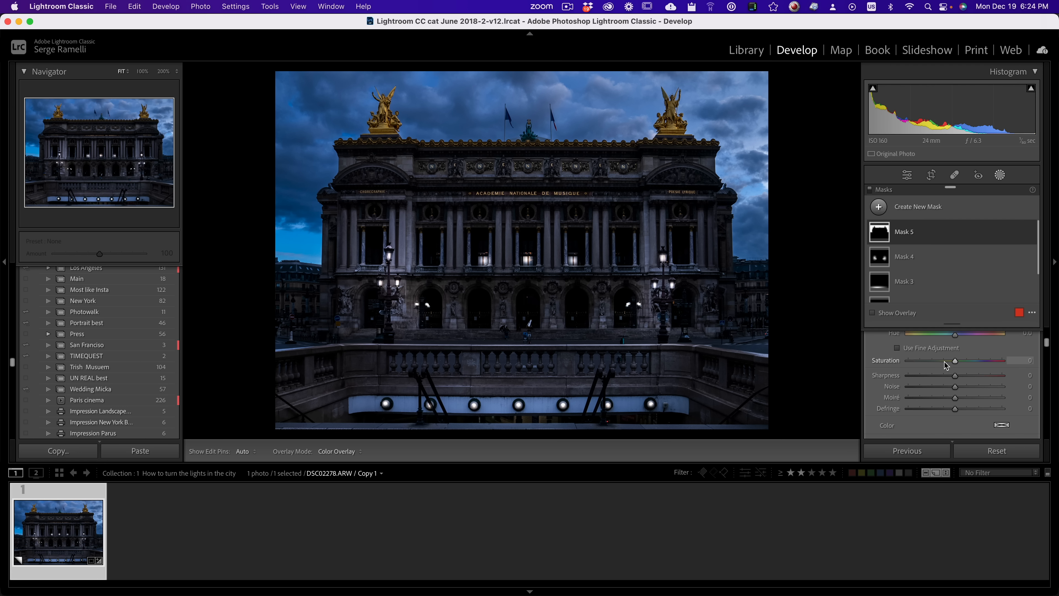
scroll(952, 370, "up", 6)
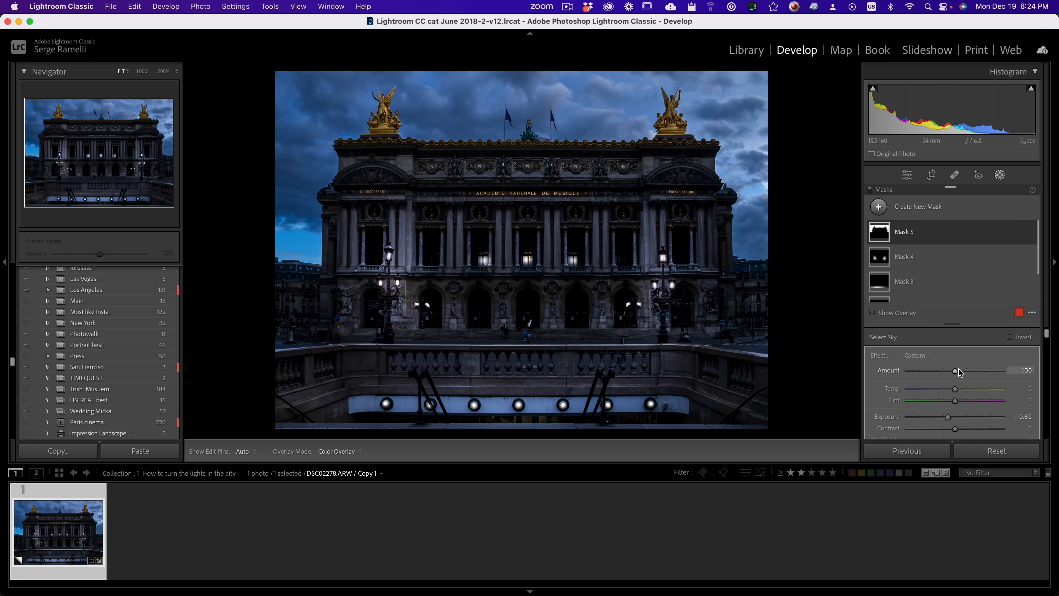
left_click_drag(954, 416, 944, 415)
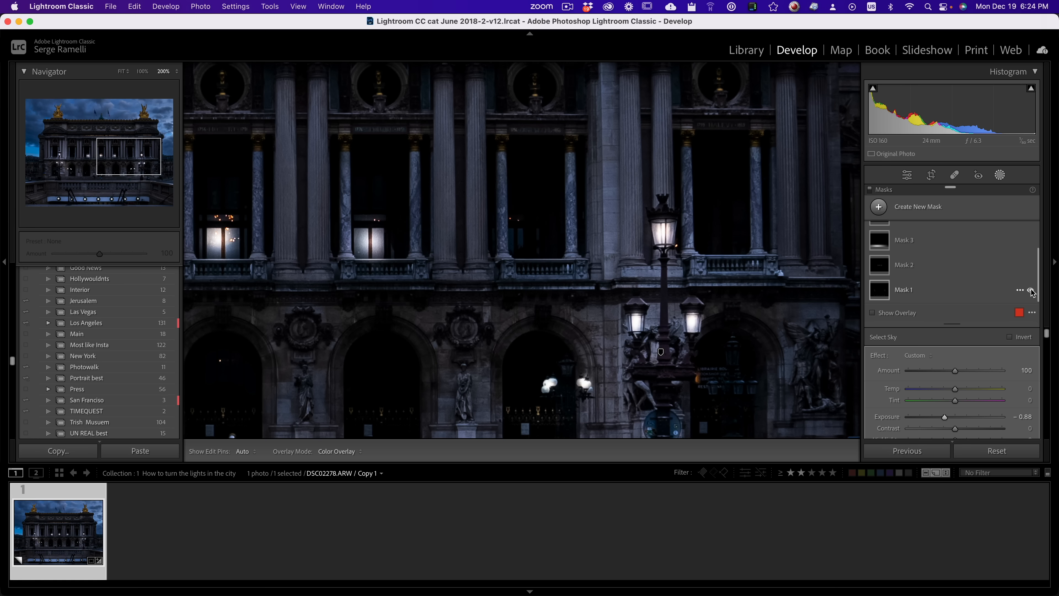
Step: Toggle Mask 2 and Mask 1 off and on up close to compare the lamps with and without their glow
left_click(1030, 290)
left_click(1030, 289)
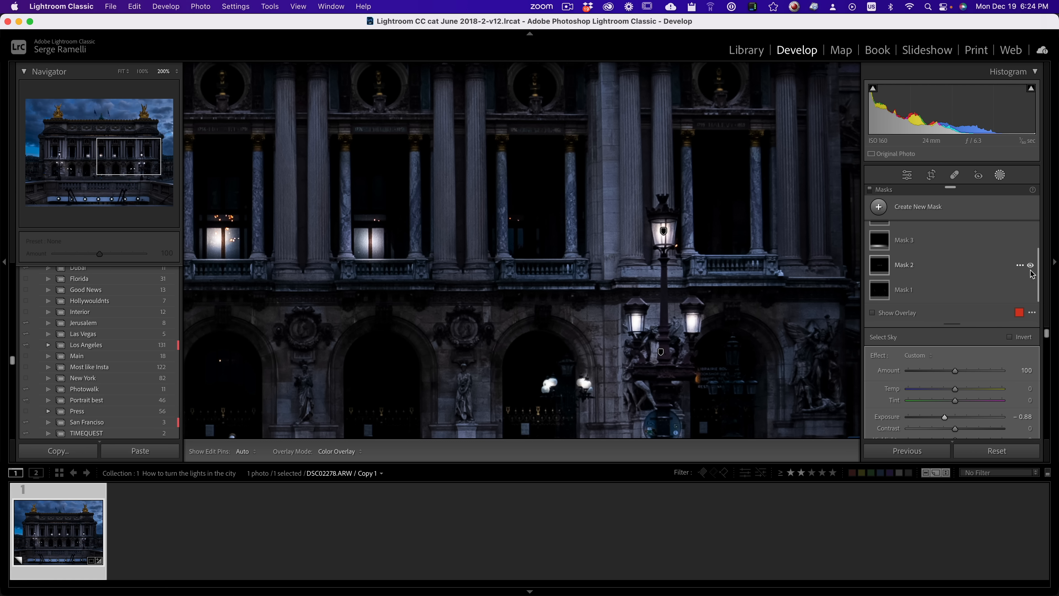
left_click(1031, 265)
left_click(1031, 265)
left_click(1030, 290)
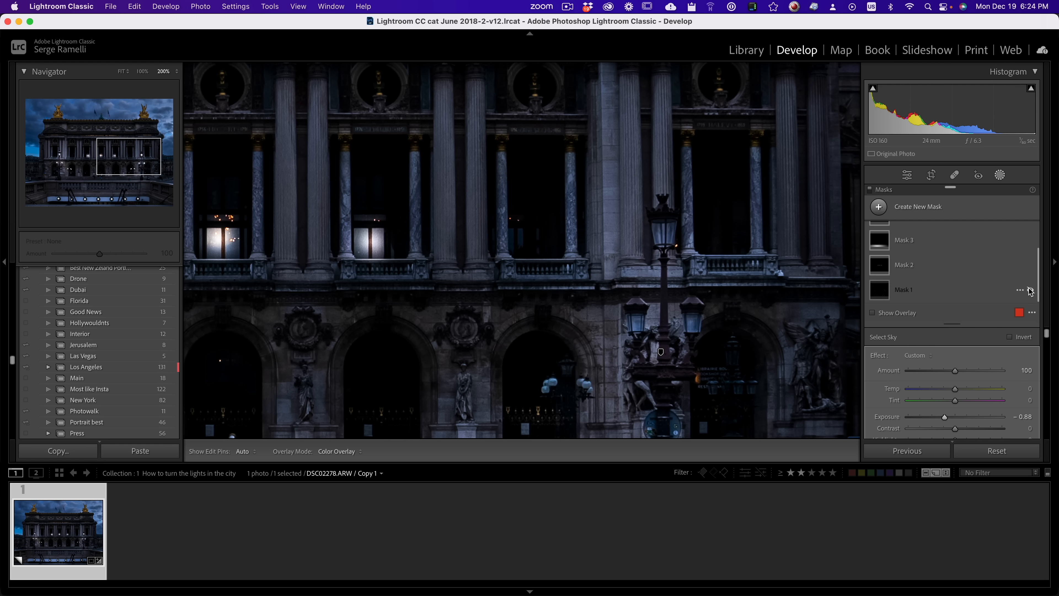
left_click(1030, 290)
key("z")
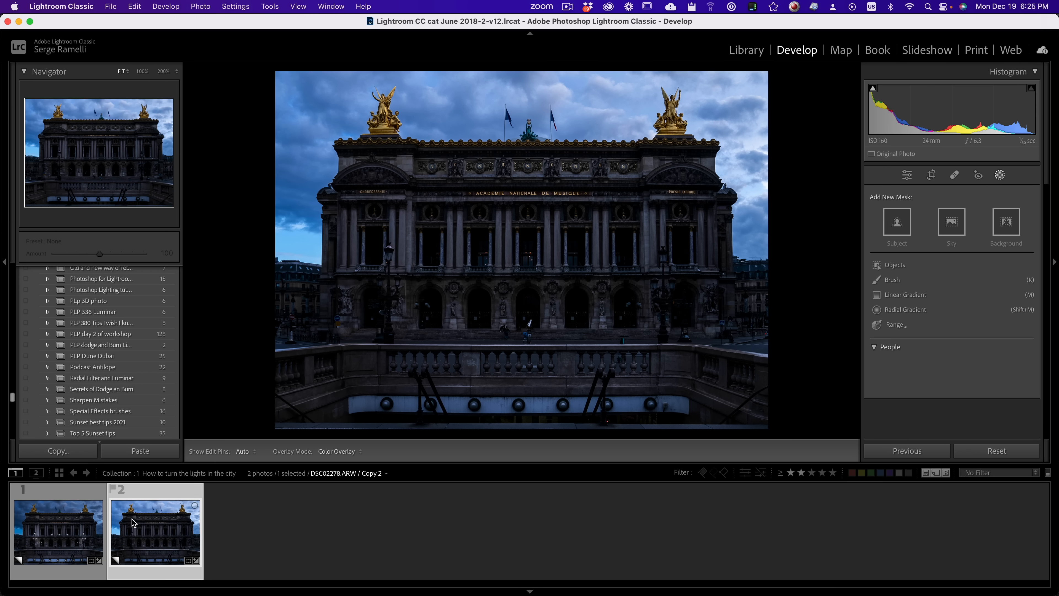
Step: Switch back to the lit version of the opera house photo to compare it with the unlit copy
left_click(73, 531)
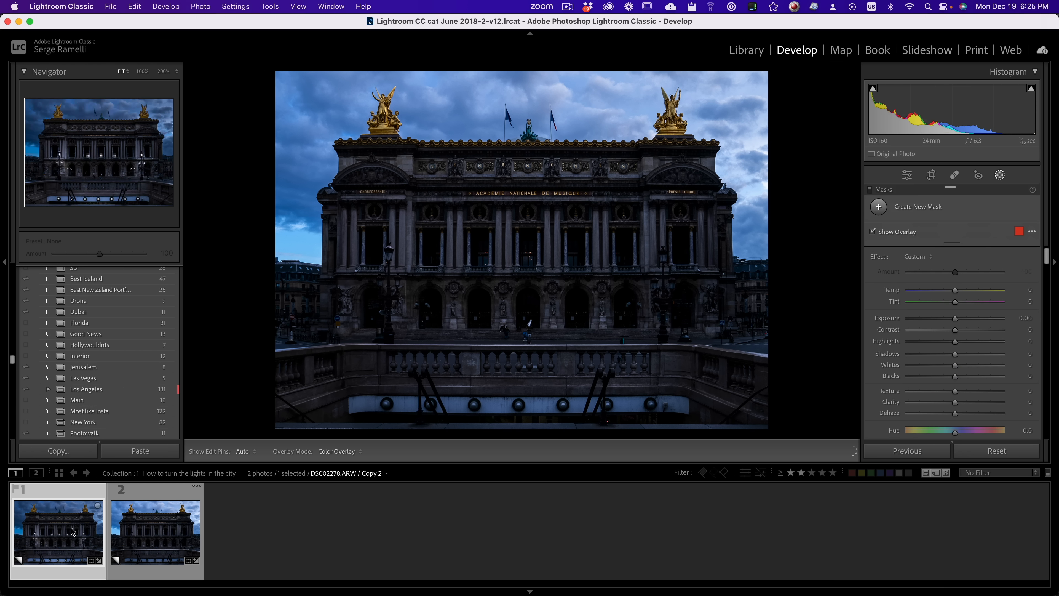